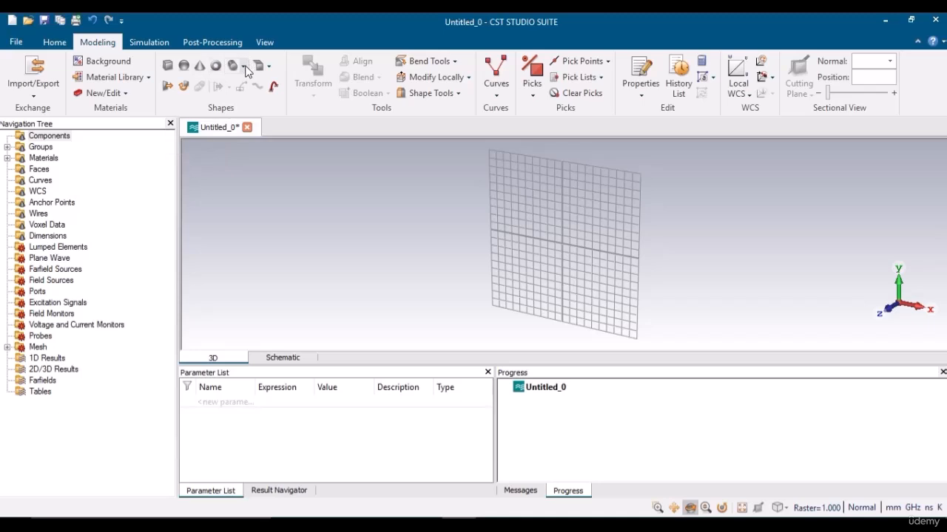
{"action": "left_click", "coordinate": [245, 67]}
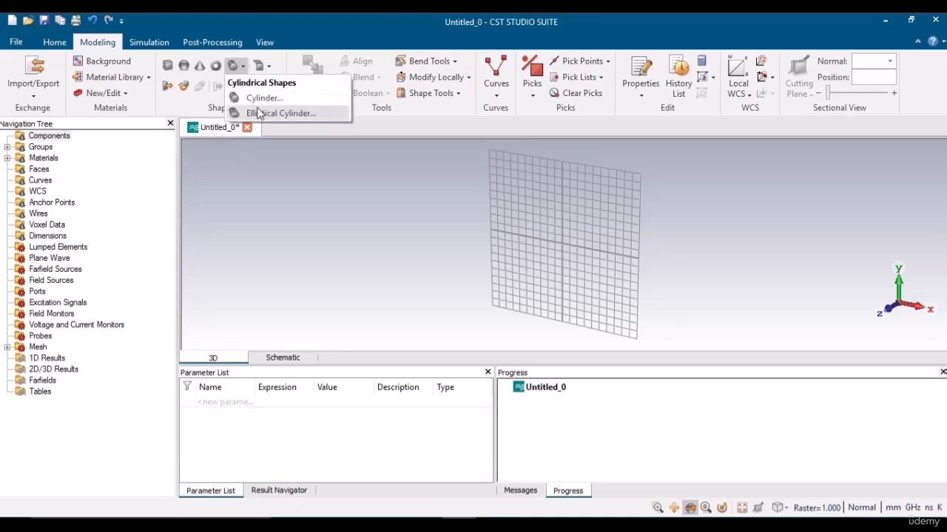
{"action": "left_click", "coordinate": [281, 197]}
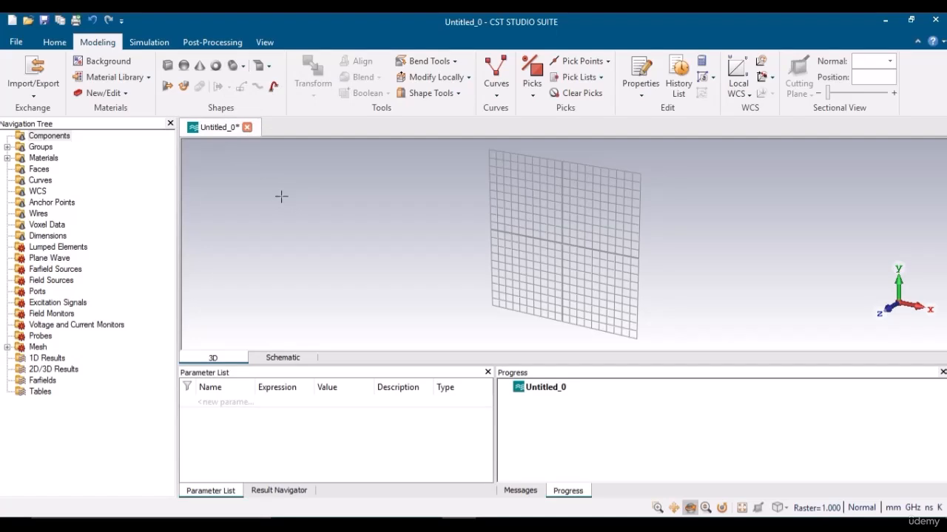
{"action": "left_click", "coordinate": [244, 67]}
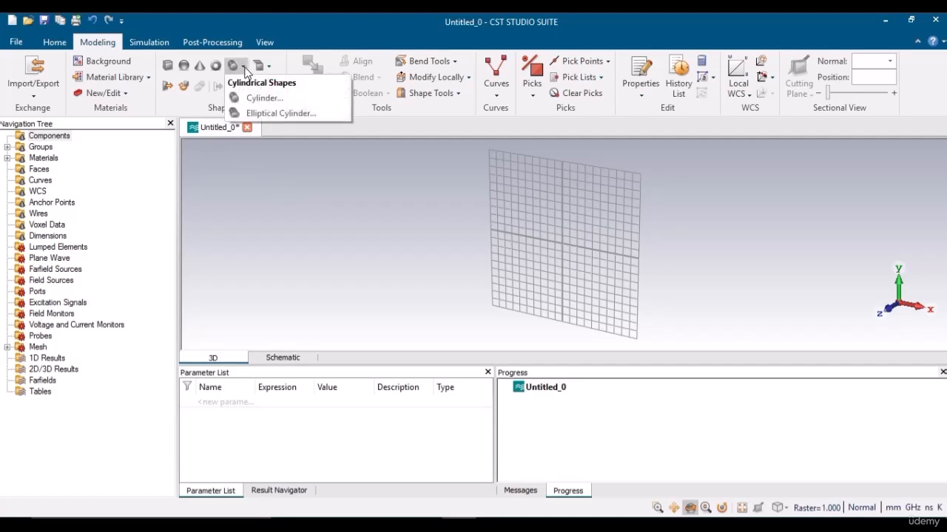
{"action": "left_click", "coordinate": [321, 216]}
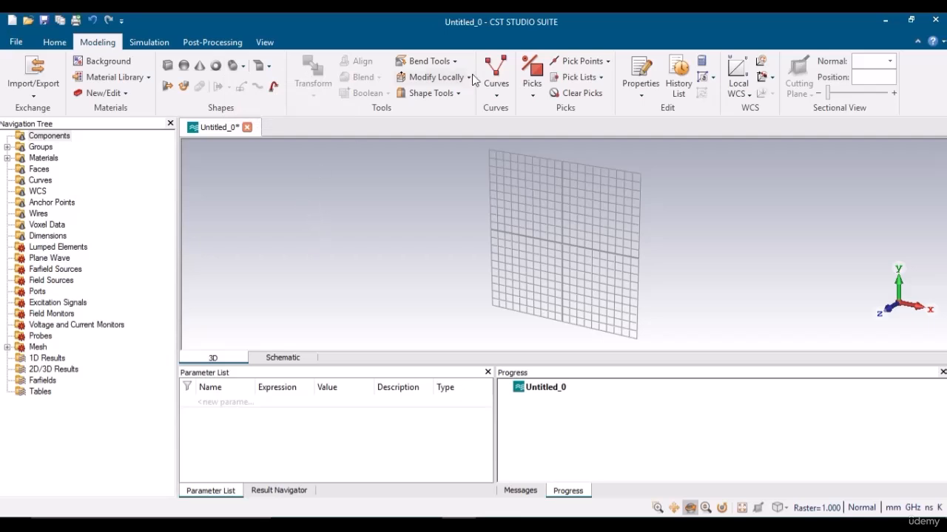
{"action": "left_click", "coordinate": [531, 96]}
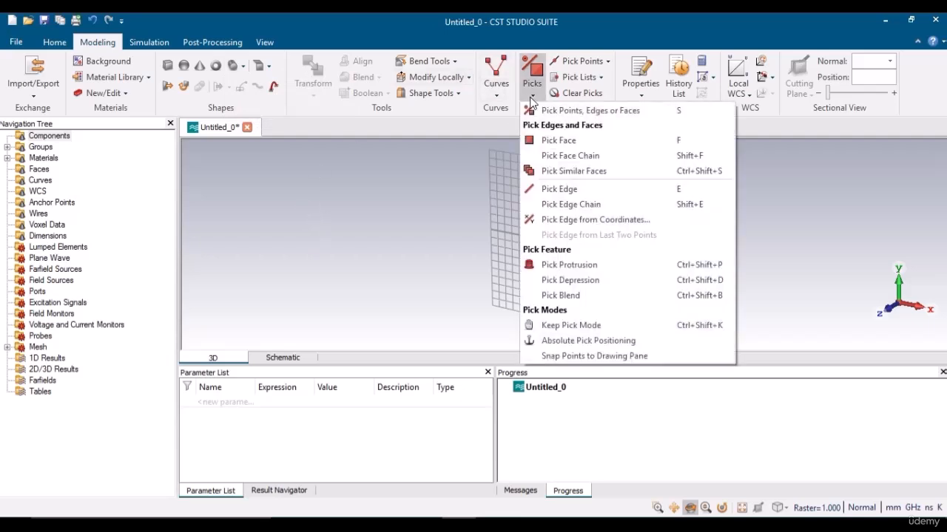
{"action": "left_click", "coordinate": [549, 140]}
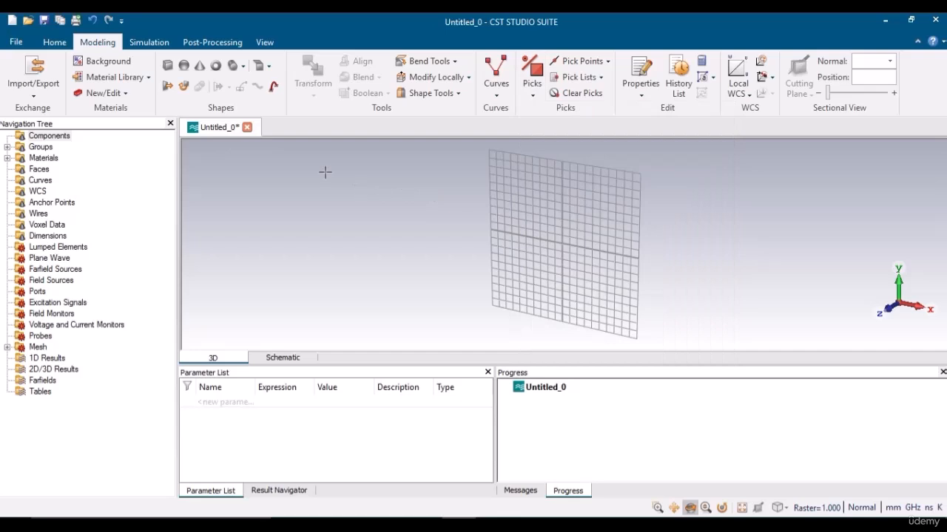
{"action": "left_click", "coordinate": [55, 42]}
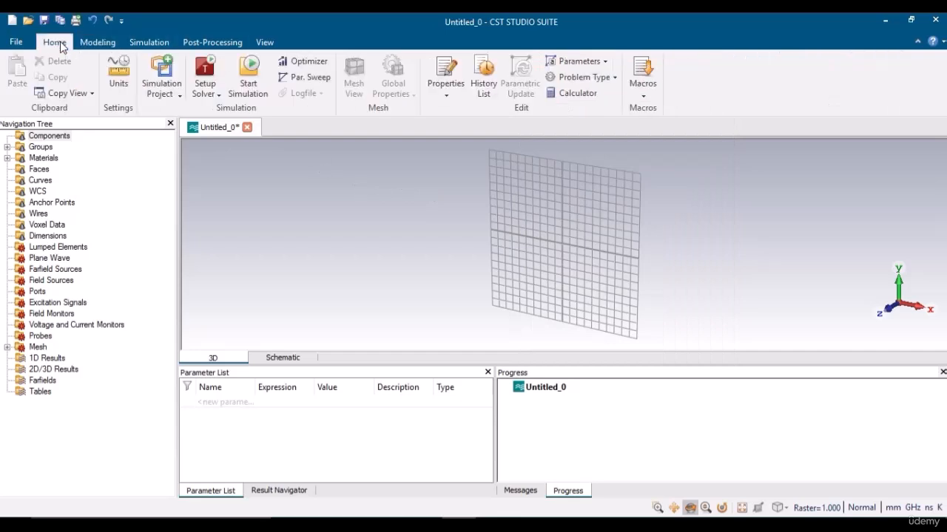
{"action": "left_click", "coordinate": [98, 43]}
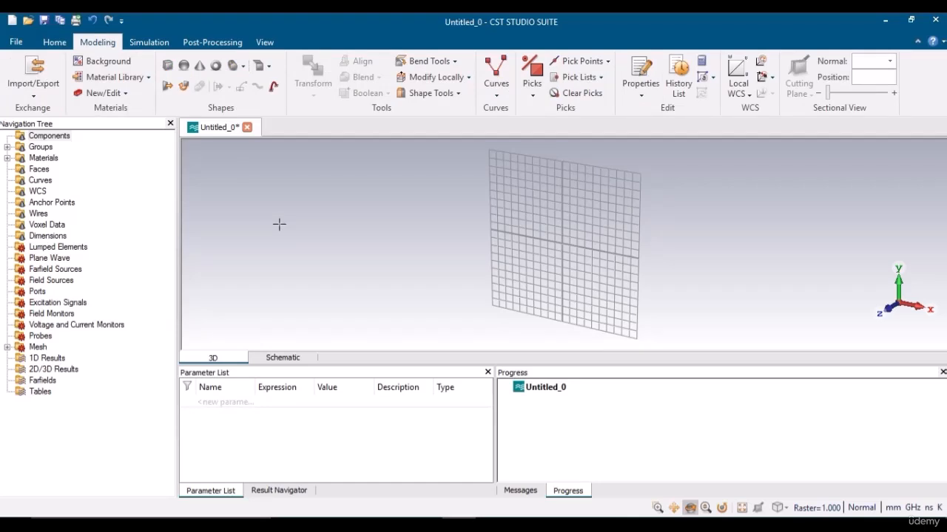
- Start a new brick defined by numeric entry and name it substrate
{"action": "left_click", "coordinate": [493, 525]}
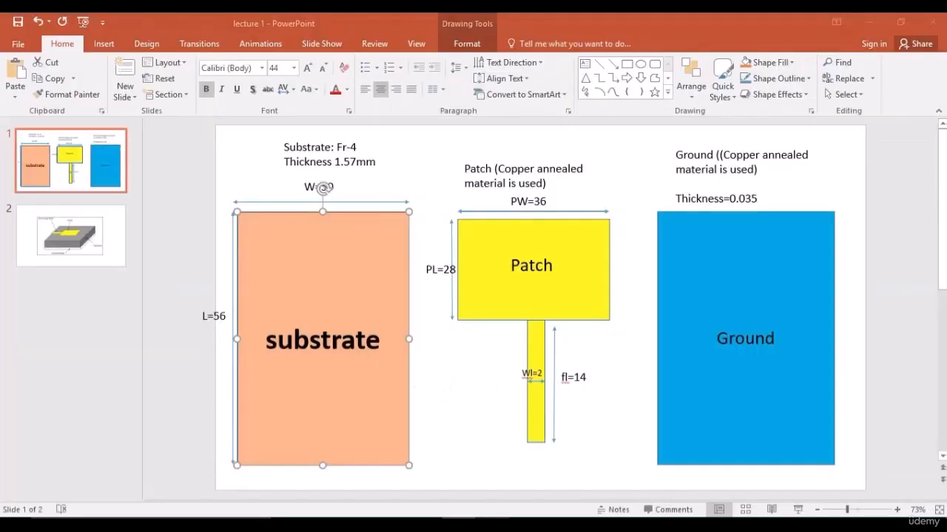
{"action": "left_click", "coordinate": [458, 525]}
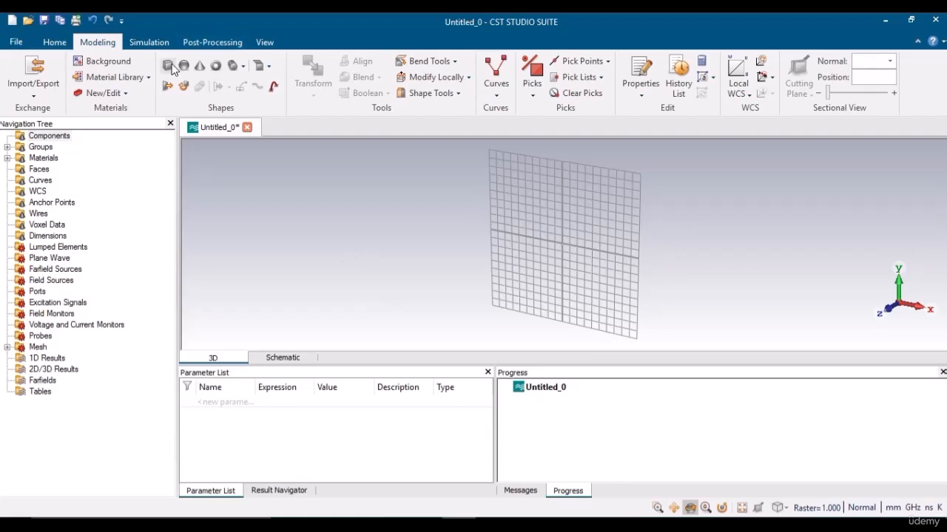
{"action": "left_click", "coordinate": [169, 65]}
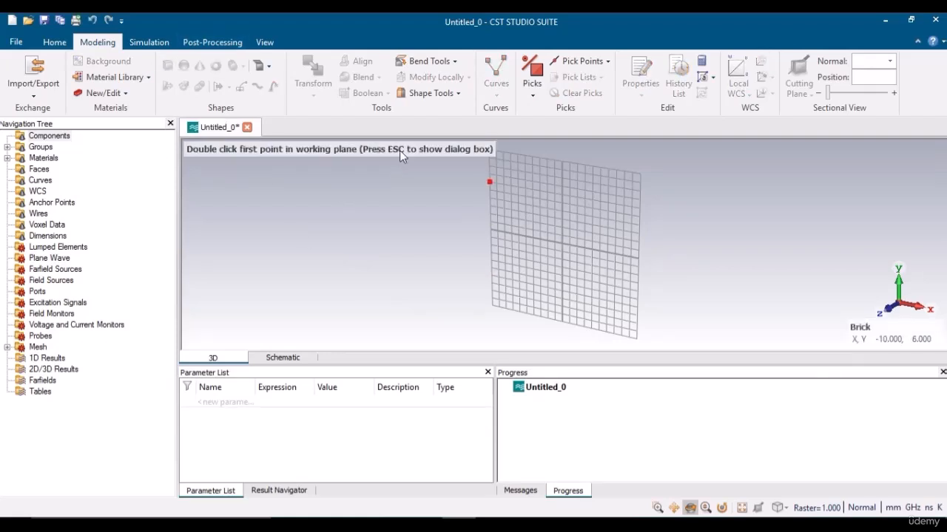
{"action": "key", "text": "Escape"}
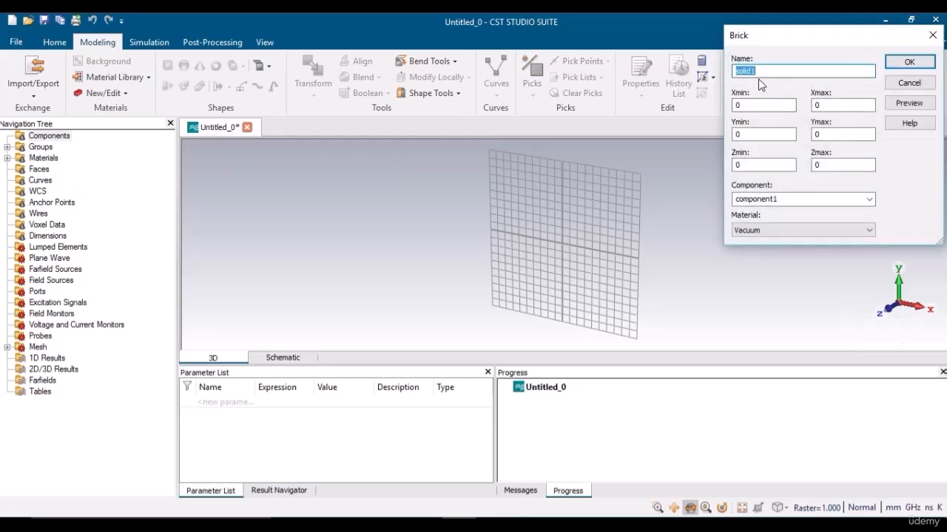
{"action": "type", "text": "subs"}
{"action": "type", "text": "trae"}
{"action": "type", "text": "te"}
{"action": "key", "text": "Tab"}
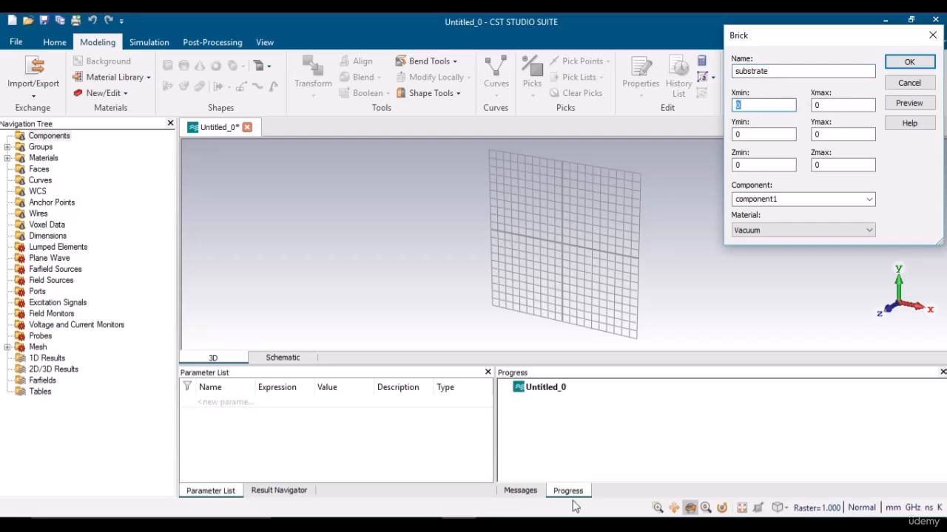
- Check the substrate dimensions on the PowerPoint slide, then return to CST Studio Suite and set the brick's Xmax to W
{"action": "key", "text": "alt+Tab"}
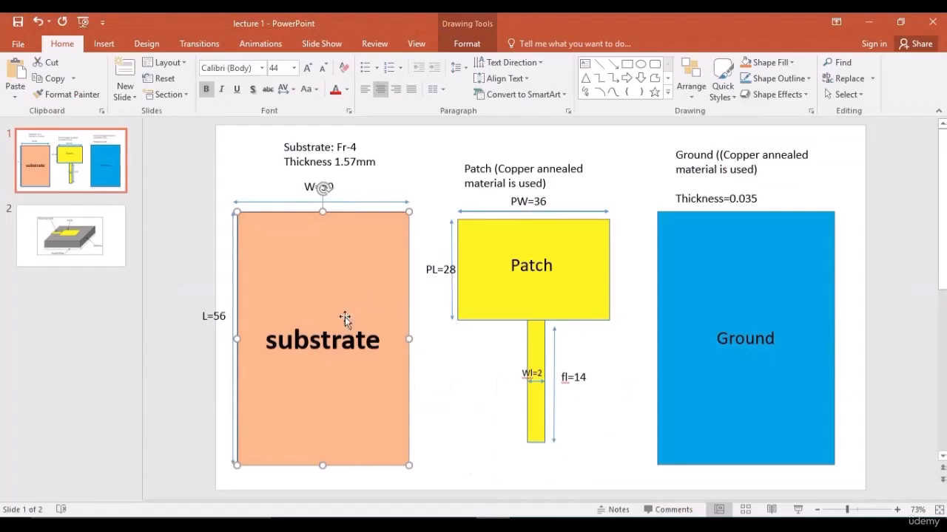
{"action": "left_click", "coordinate": [441, 346]}
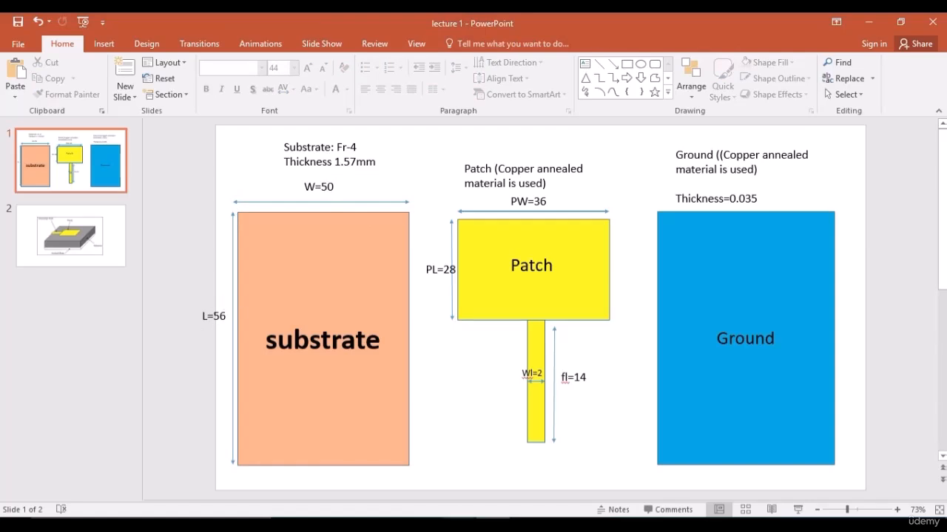
{"action": "mouse_move", "coordinate": [459, 514]}
{"action": "left_click", "coordinate": [459, 473]}
{"action": "left_click", "coordinate": [819, 105]}
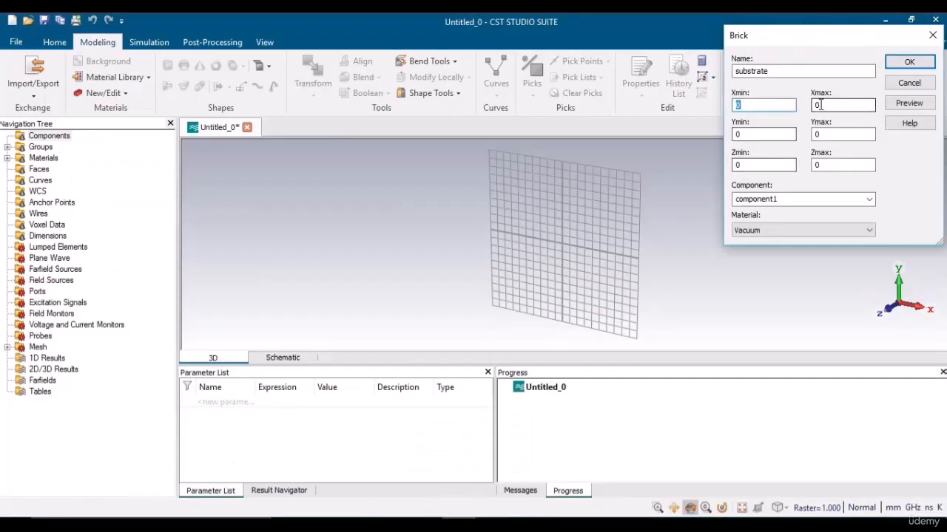
{"action": "type", "text": "w"}
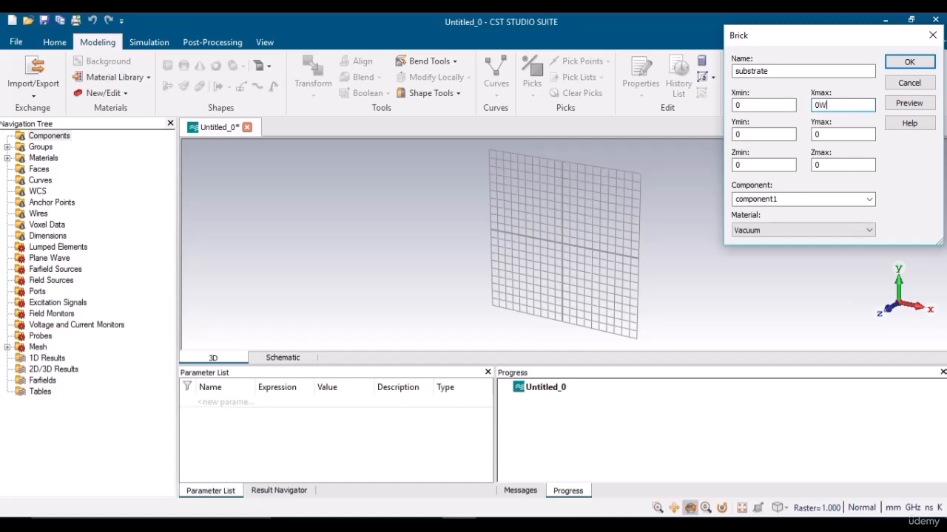
{"action": "key", "text": "BackSpace"}
{"action": "key", "text": "BackSpace"}
{"action": "type", "text": "w"}
{"action": "key", "text": "BackSpace"}
{"action": "left_click", "coordinate": [788, 104]}
{"action": "left_click", "coordinate": [820, 105]}
{"action": "type", "text": "w"}
- Set the brick's Ymax to the parameter L, keeping Ymin at 0
{"action": "double_click", "coordinate": [824, 135]}
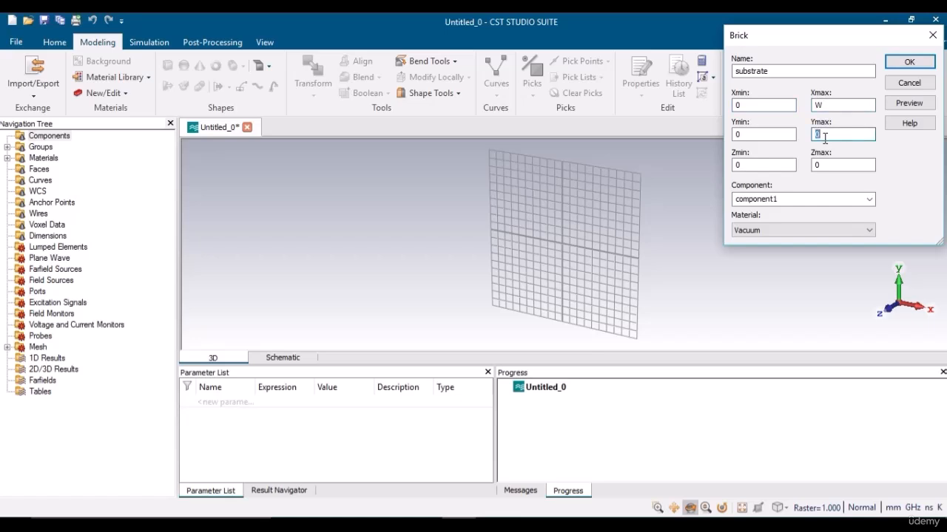
{"action": "left_click", "coordinate": [762, 135]}
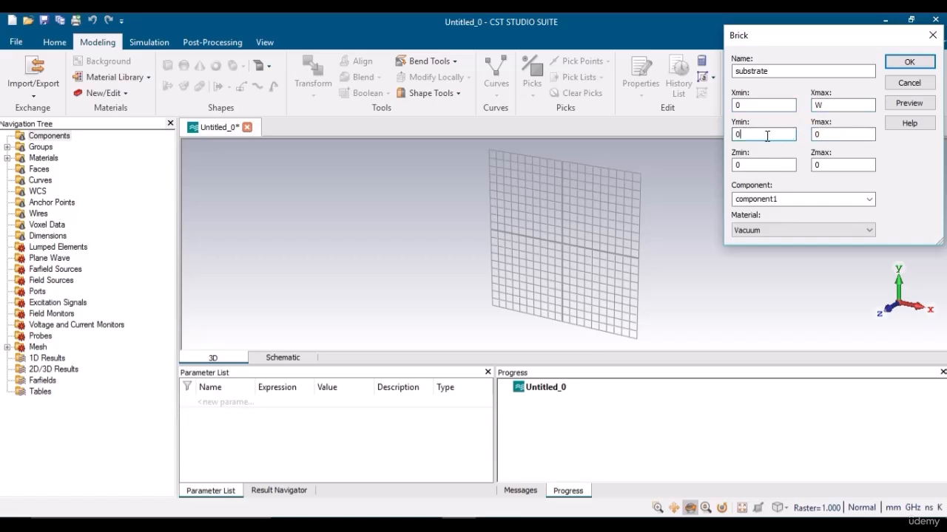
{"action": "left_click", "coordinate": [818, 134]}
{"action": "key", "text": "BackSpace"}
{"action": "type", "text": "L"}
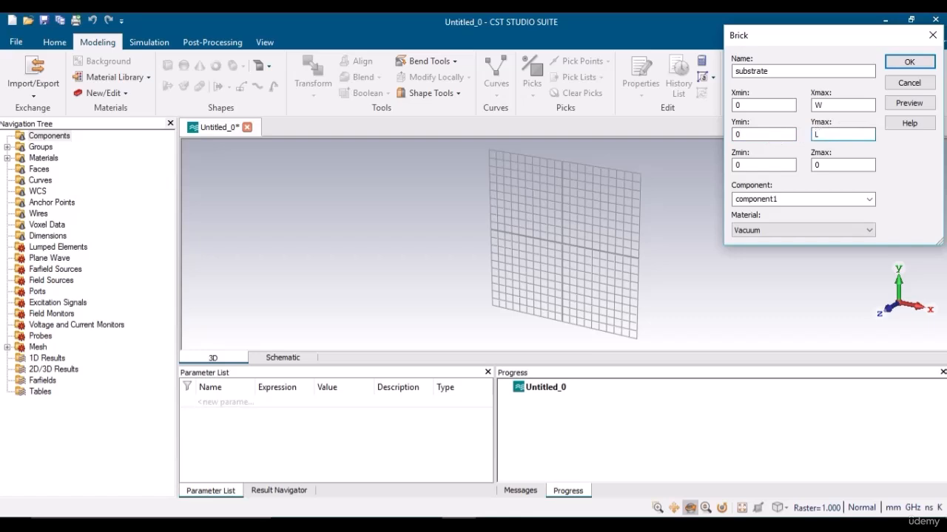
- Consult the antenna slides in PowerPoint for the substrate thickness, then set the brick's Zmax in CST Studio Suite to st
{"action": "left_click", "coordinate": [823, 164]}
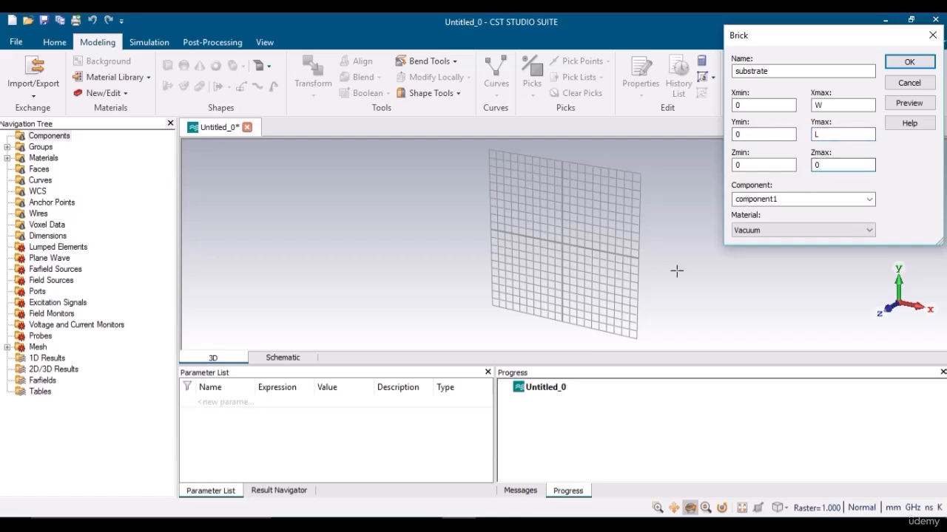
{"action": "left_click", "coordinate": [494, 520]}
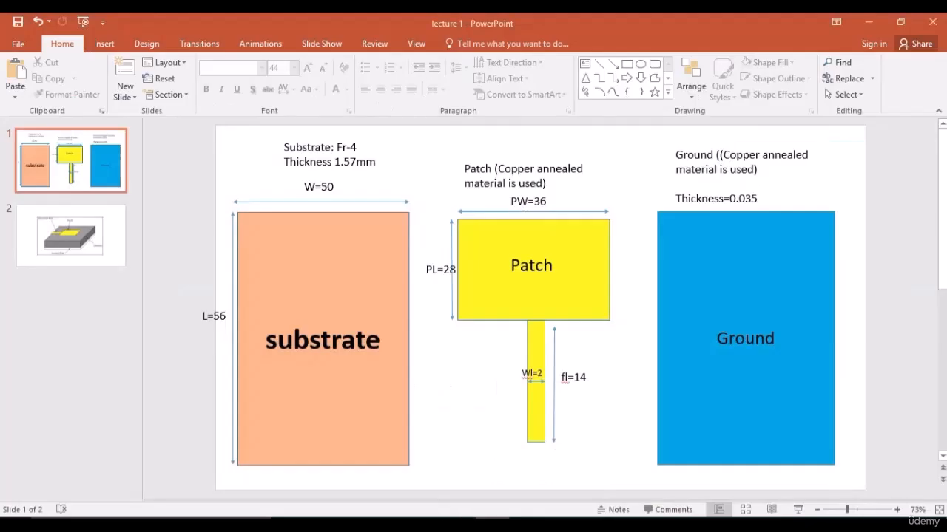
{"action": "left_click", "coordinate": [109, 249]}
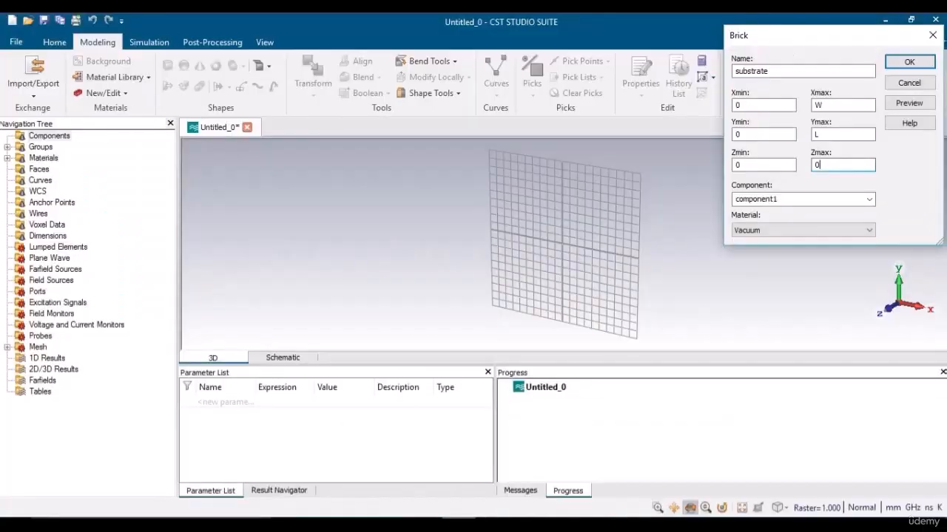
{"action": "double_click", "coordinate": [816, 165]}
{"action": "type", "text": "st"}
- Load FR-4 (lossy) from the material library as the substrate brick's material
{"action": "left_click", "coordinate": [787, 232]}
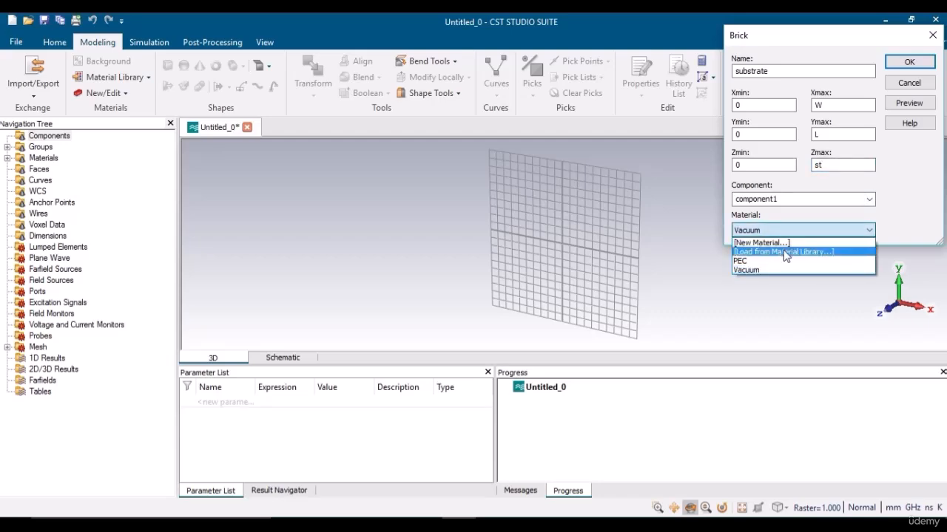
{"action": "left_click", "coordinate": [784, 252]}
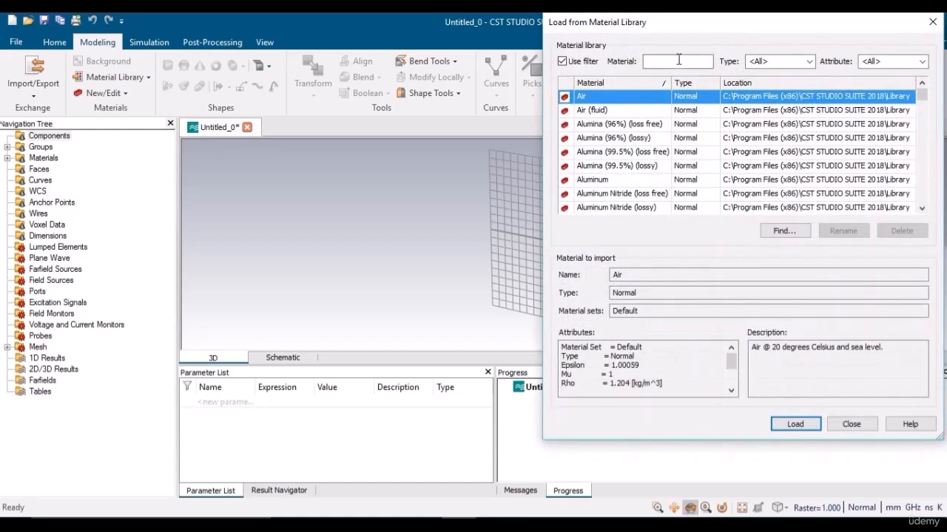
{"action": "left_click", "coordinate": [677, 60]}
{"action": "type", "text": "fr-4"}
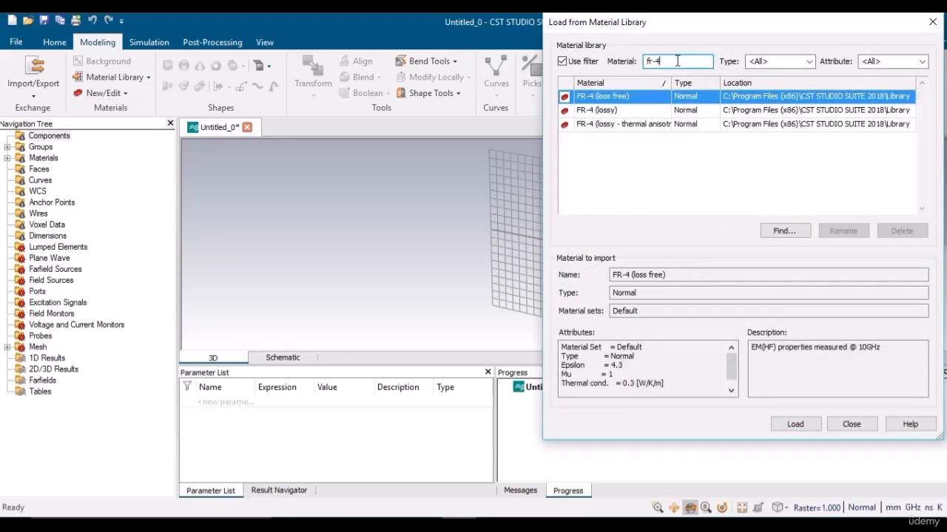
{"action": "left_click", "coordinate": [629, 110]}
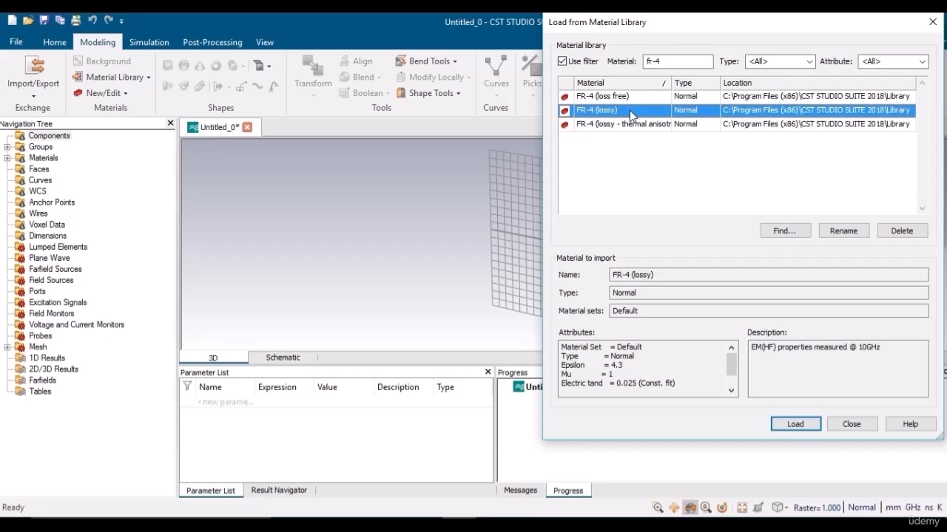
{"action": "left_click", "coordinate": [785, 426]}
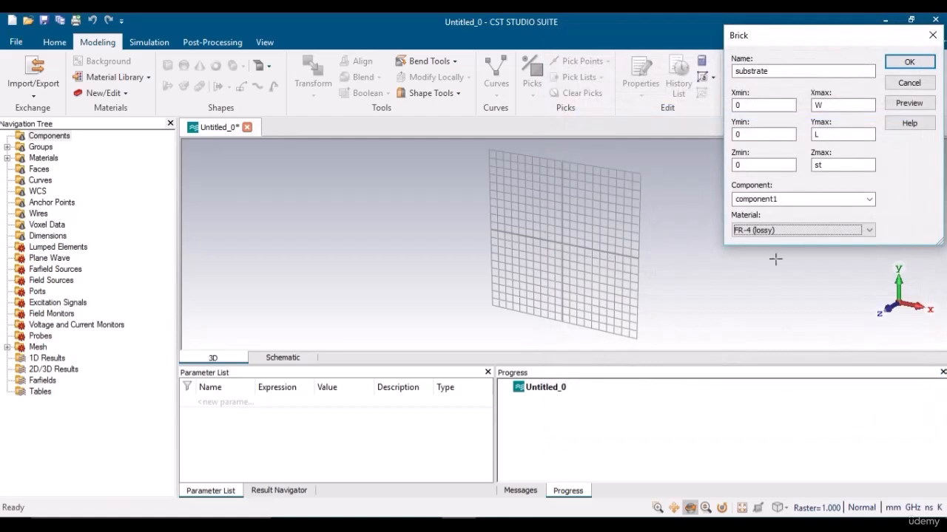
- Preview the brick and define the missing parameter W as 50 with the description "width of substrate", checking the dimensions slide in PowerPoint
{"action": "left_click", "coordinate": [909, 103]}
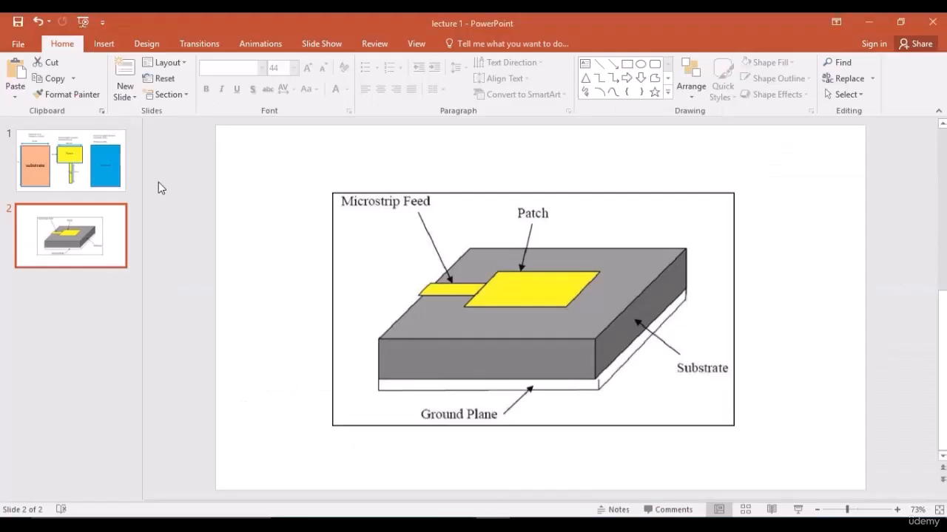
{"action": "left_click", "coordinate": [103, 166]}
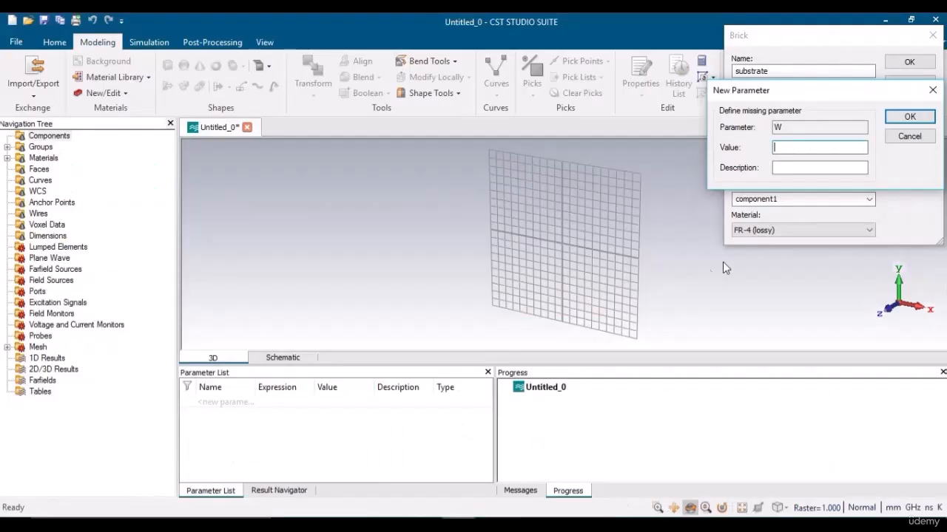
{"action": "type", "text": "56"}
{"action": "key", "text": "BackSpace"}
{"action": "type", "text": "0"}
{"action": "left_click", "coordinate": [783, 168]}
{"action": "type", "text": "w"}
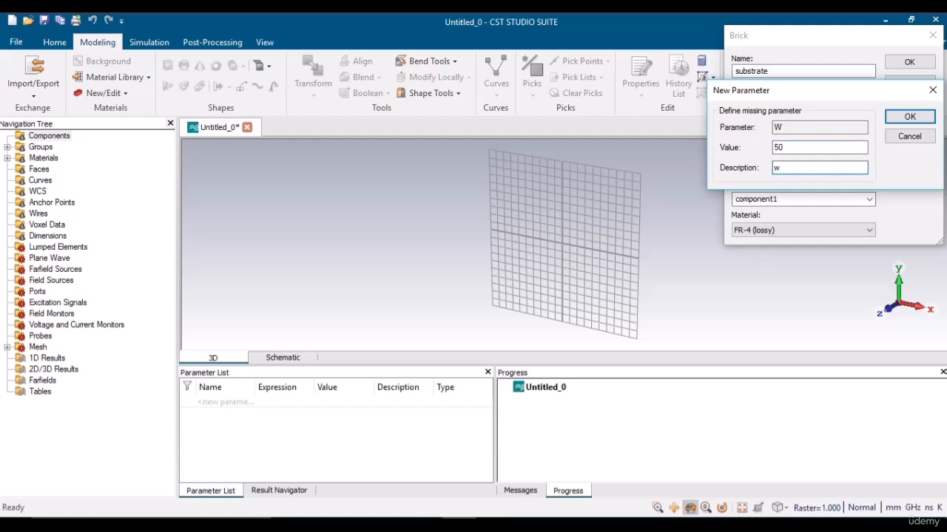
{"action": "type", "text": "idth"}
{"action": "type", "text": " of u"}
{"action": "type", "text": "sub"}
{"action": "type", "text": "strate"}
{"action": "left_click", "coordinate": [909, 116]}
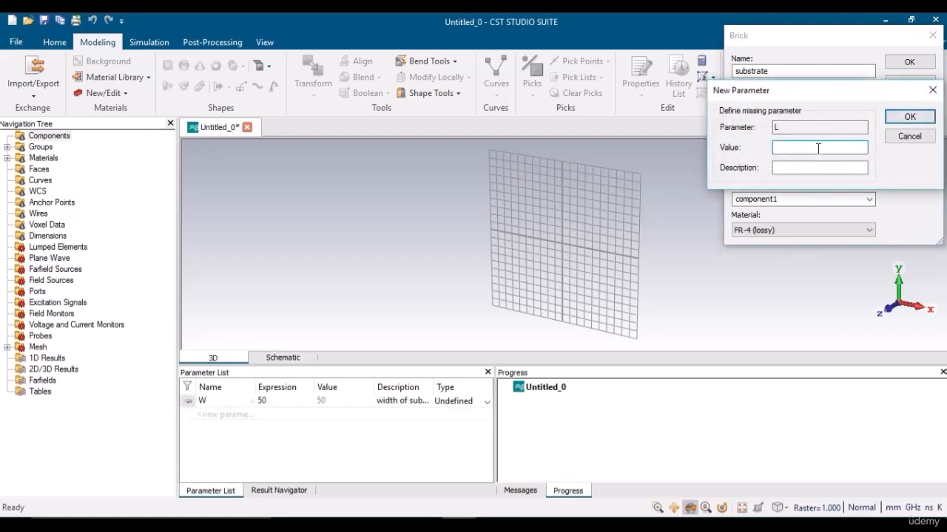
- Define the missing parameter L as 56 with the description "length of substrate"
{"action": "type", "text": "56"}
{"action": "key", "text": "Tab"}
{"action": "type", "text": "le"}
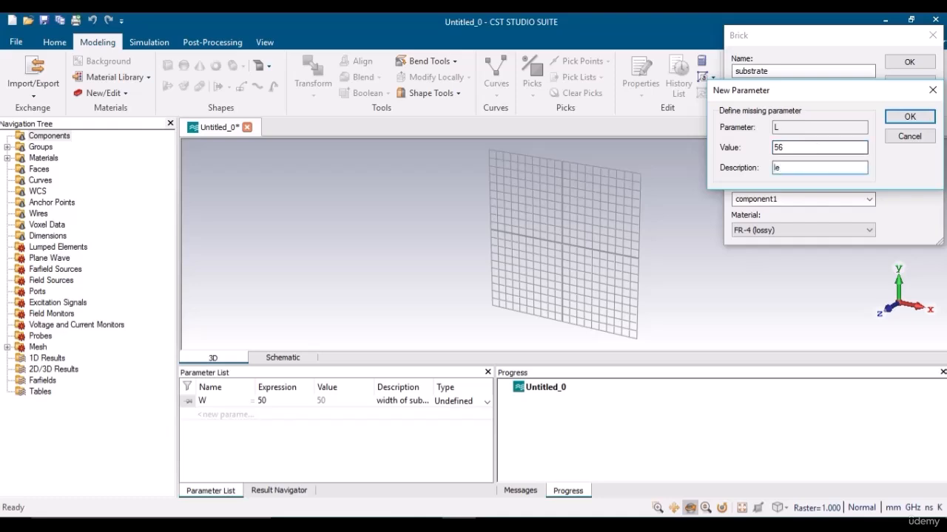
{"action": "type", "text": "ngth of substrate"}
{"action": "left_click", "coordinate": [906, 118]}
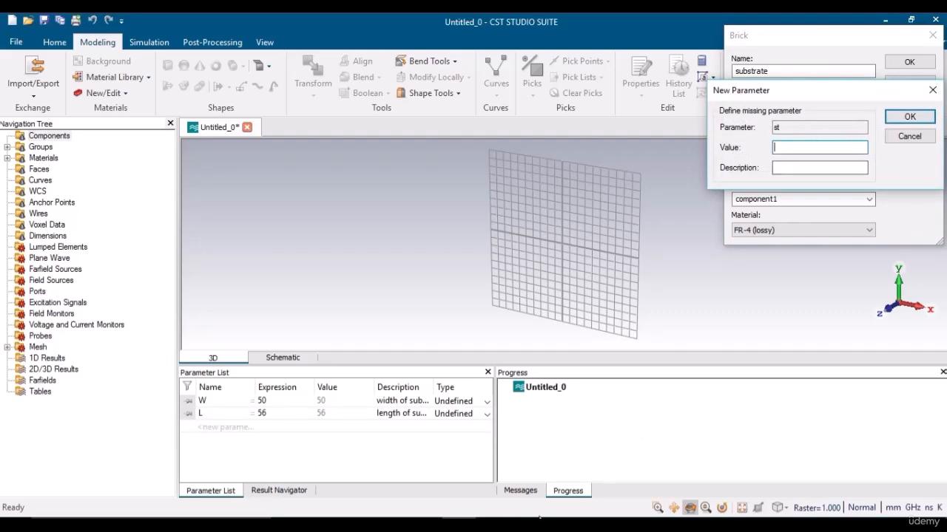
- Define the missing parameter st as 1.57 with the description "thickness of substrate", checking the thickness on the PowerPoint slide
{"action": "left_click", "coordinate": [493, 522]}
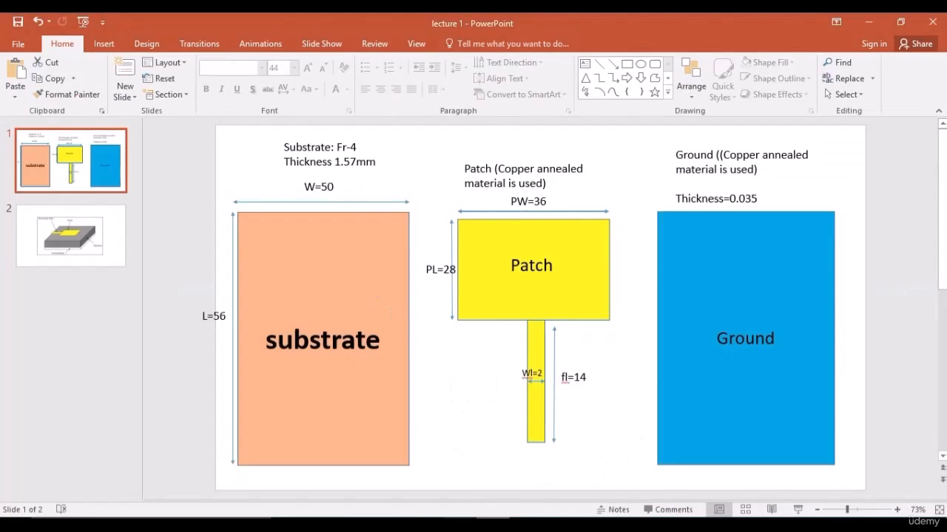
{"action": "left_click", "coordinate": [493, 523]}
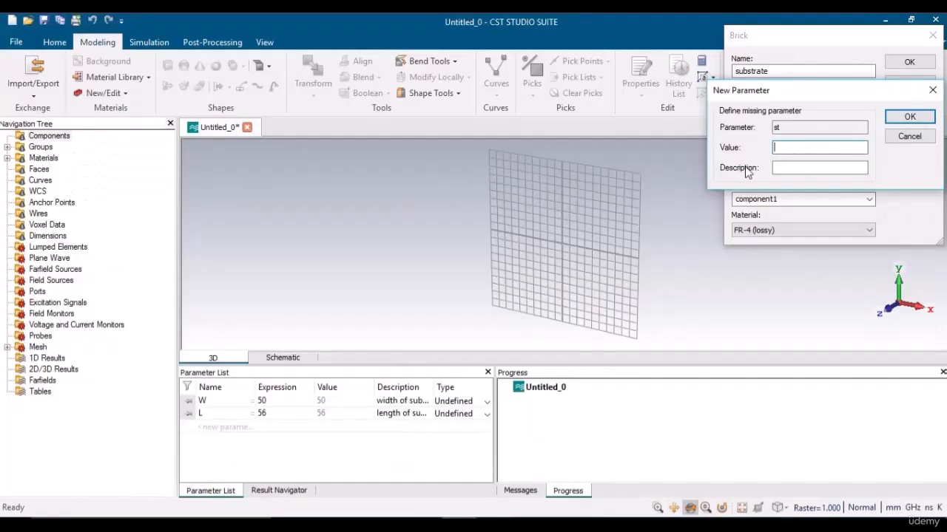
{"action": "type", "text": "1.57"}
{"action": "left_click", "coordinate": [779, 168]}
{"action": "type", "text": "thickness of substrate"}
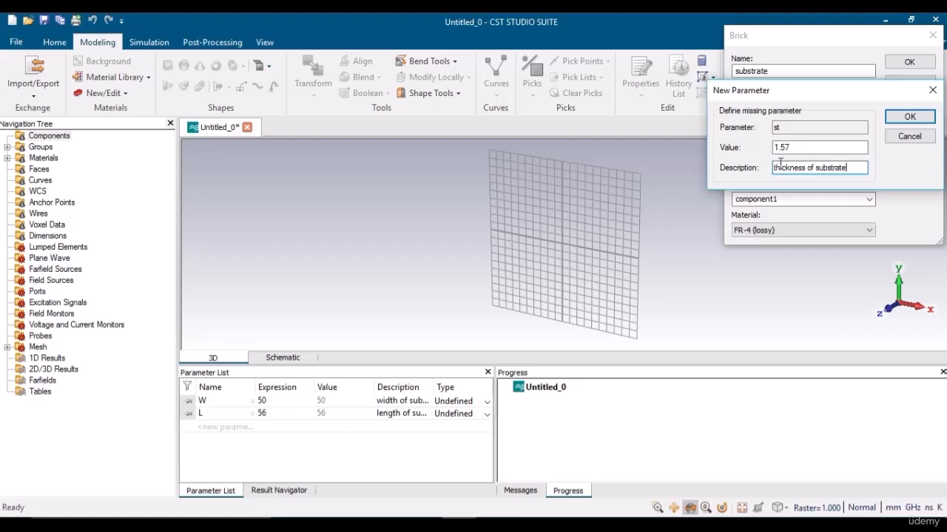
{"action": "left_click", "coordinate": [907, 119]}
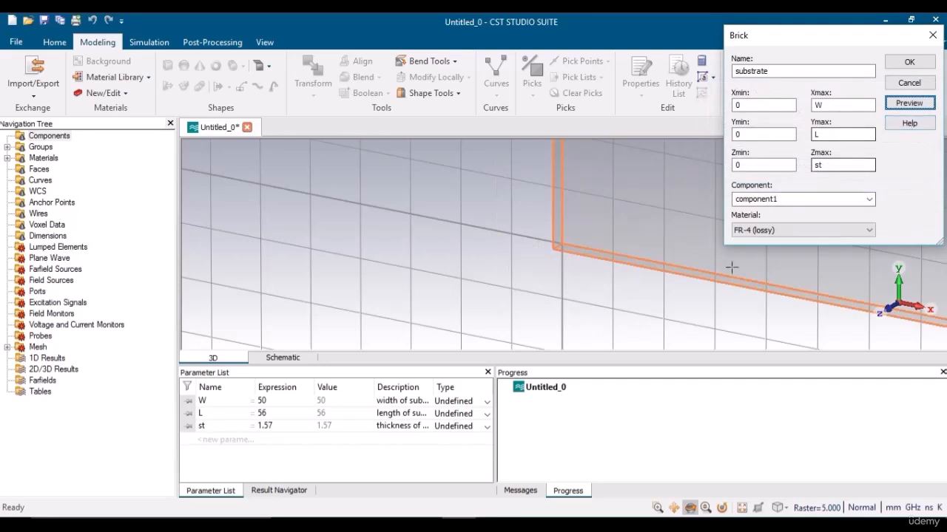
- Launch the Windows On-Screen Keyboard, move it clear of the Brick dialog, point out the space bar and minimize it
{"action": "left_click", "coordinate": [591, 298]}
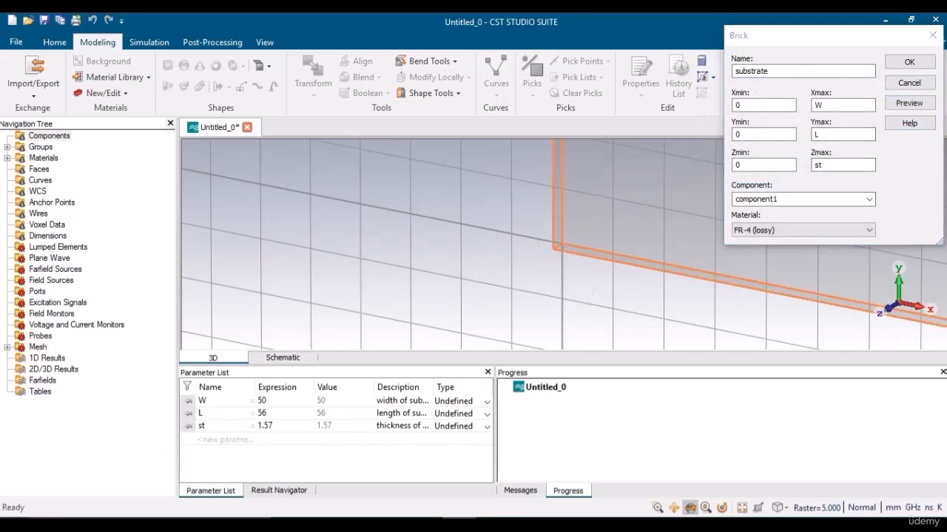
{"action": "key", "text": "super"}
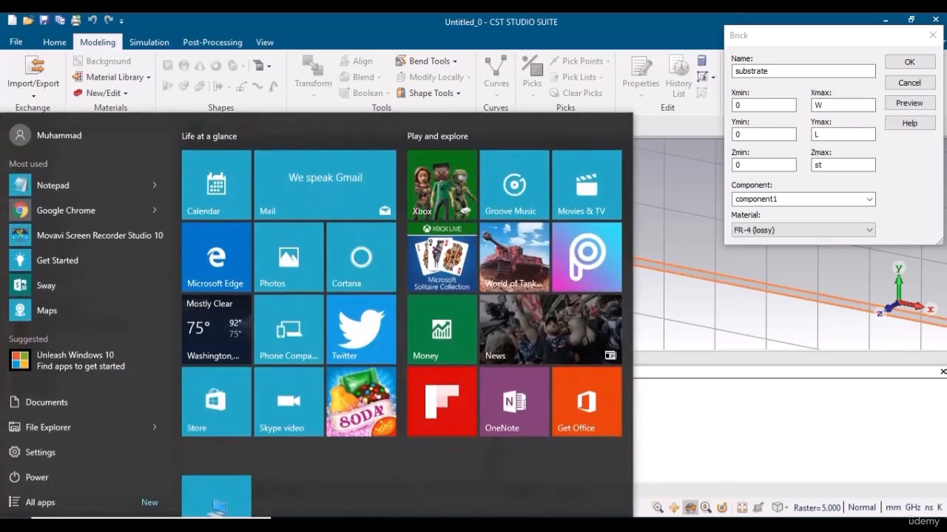
{"action": "key", "text": "super"}
{"action": "type", "text": "keyb"}
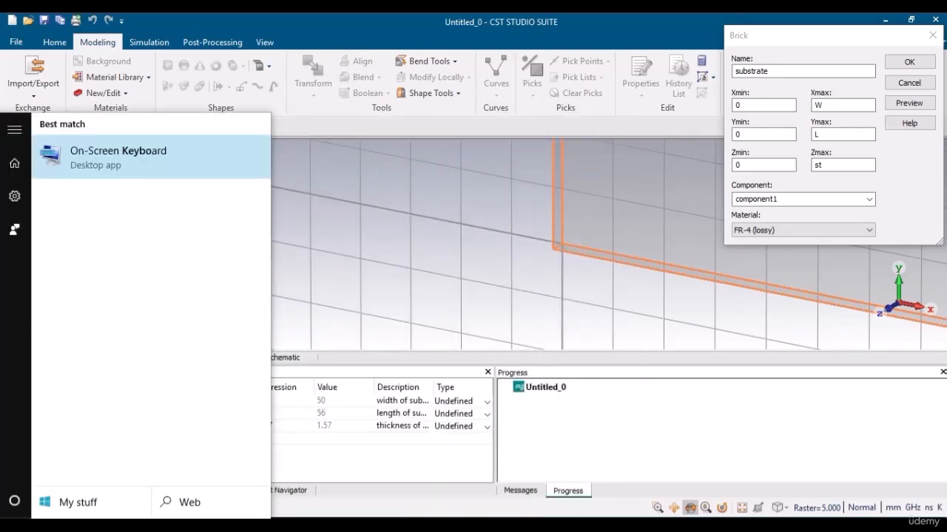
{"action": "left_click", "coordinate": [135, 159]}
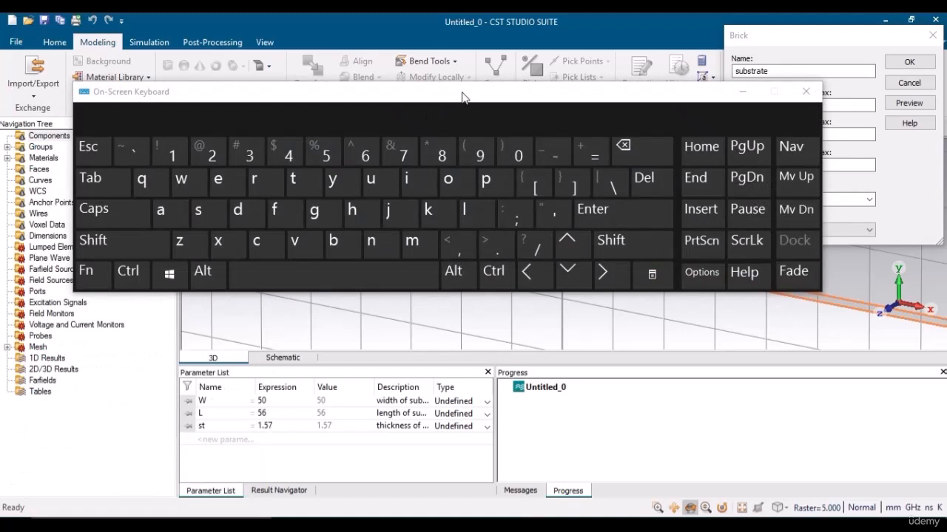
{"action": "left_click_drag", "start_coordinate": [460, 94], "coordinate": [348, 257]}
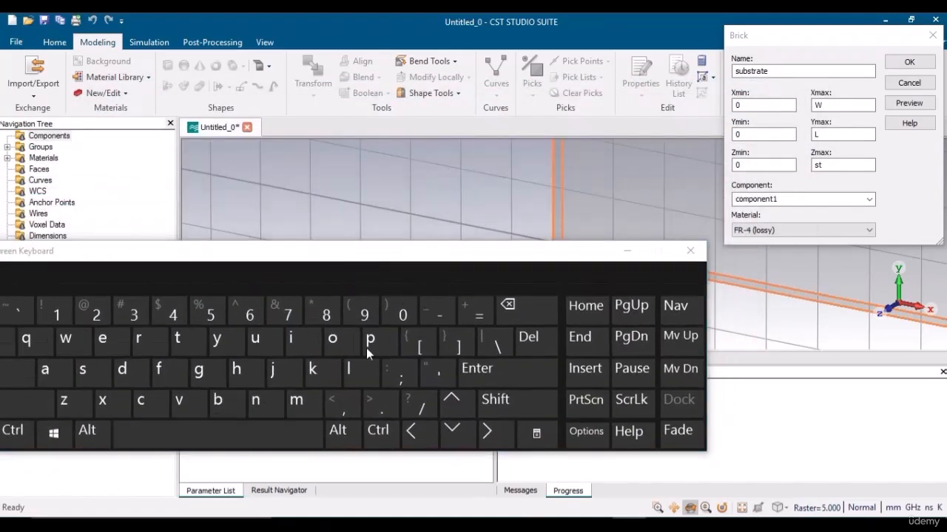
{"action": "left_click", "coordinate": [245, 439]}
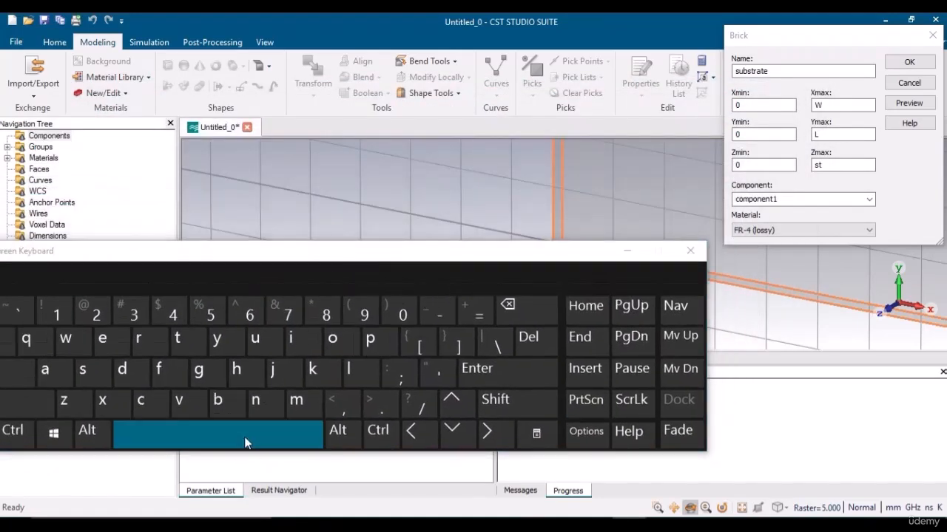
{"action": "left_click", "coordinate": [625, 250]}
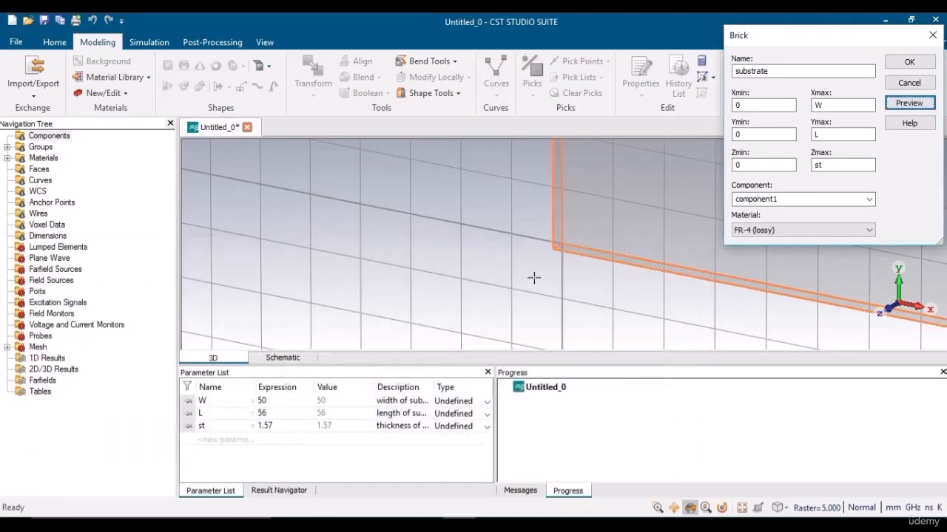
- Create the substrate brick from the entered definition and rotate the model to view its front face
{"action": "left_click", "coordinate": [911, 63]}
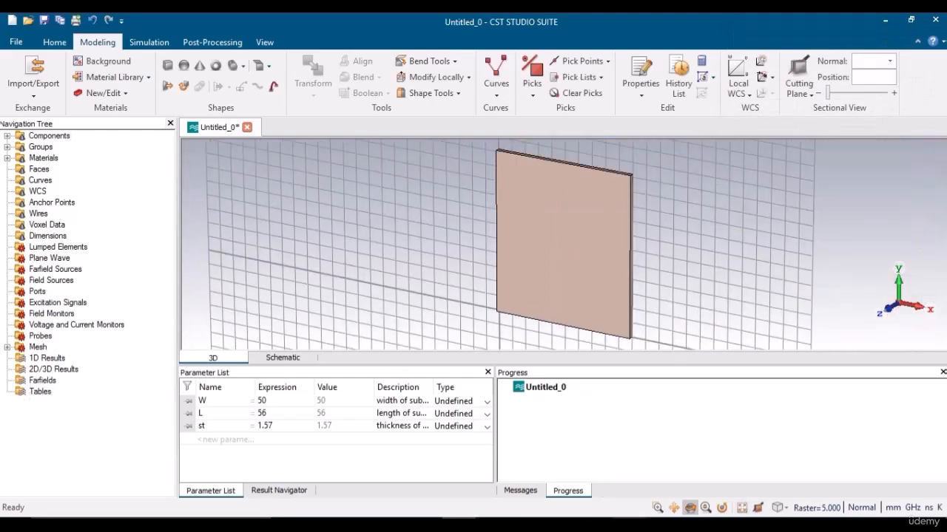
{"action": "left_click", "coordinate": [629, 524]}
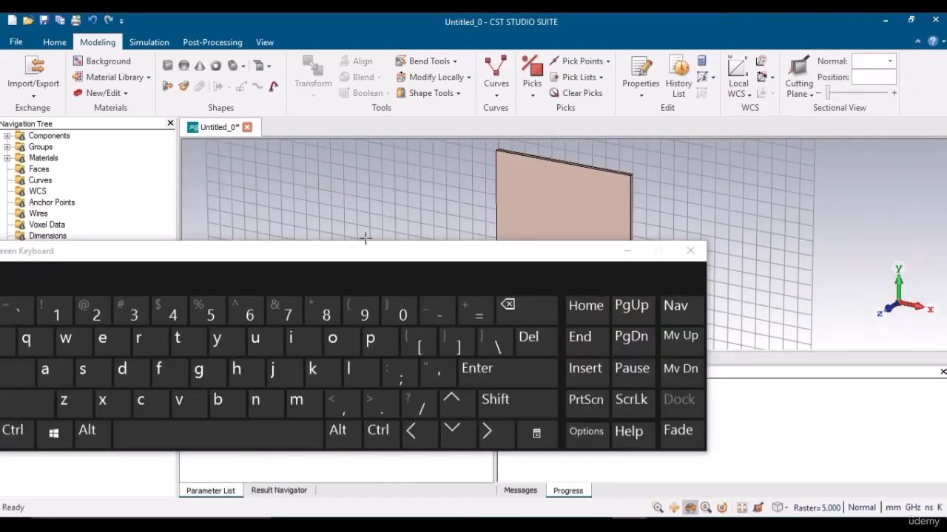
{"action": "left_click", "coordinate": [628, 250]}
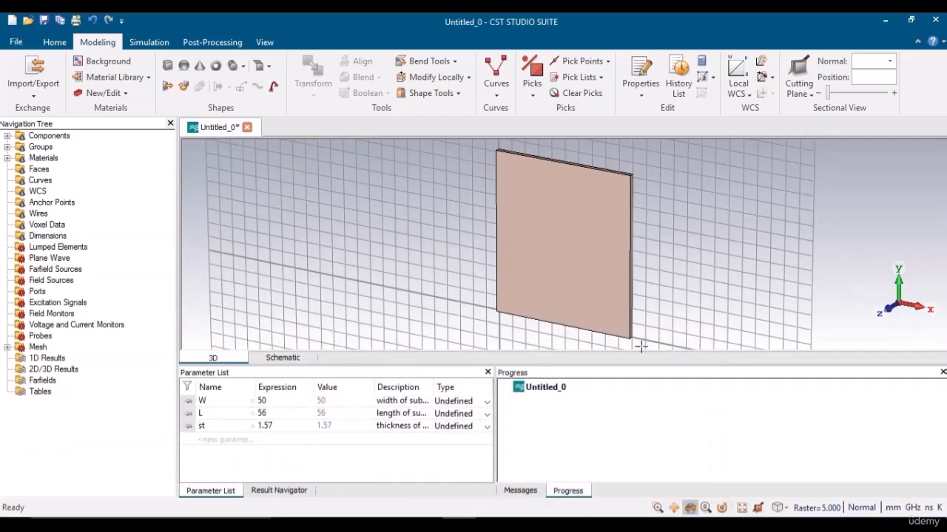
{"action": "left_click", "coordinate": [690, 508]}
{"action": "left_click_drag", "start_coordinate": [619, 283], "coordinate": [672, 229]}
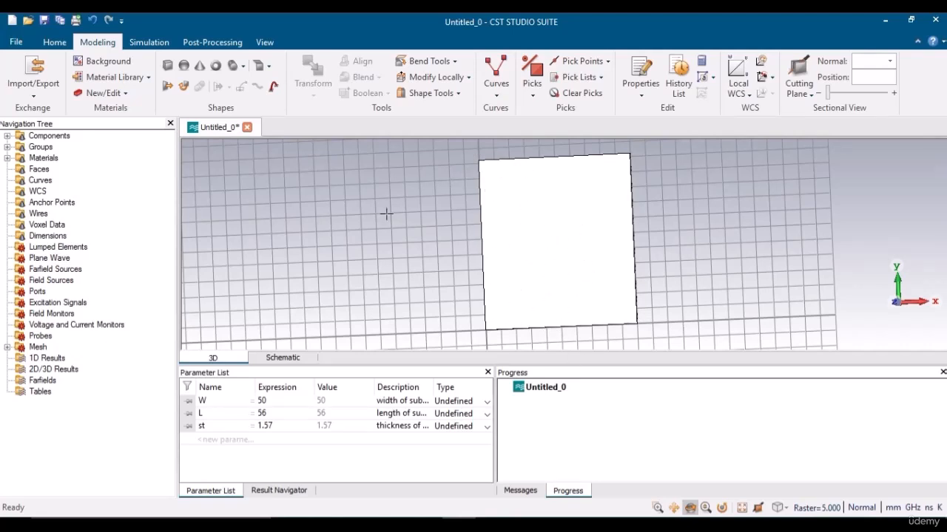
- Reopen the substrate's brick definition from component1 and set Xmin to -W/2 and Xmax to W/2
{"action": "left_click", "coordinate": [7, 137]}
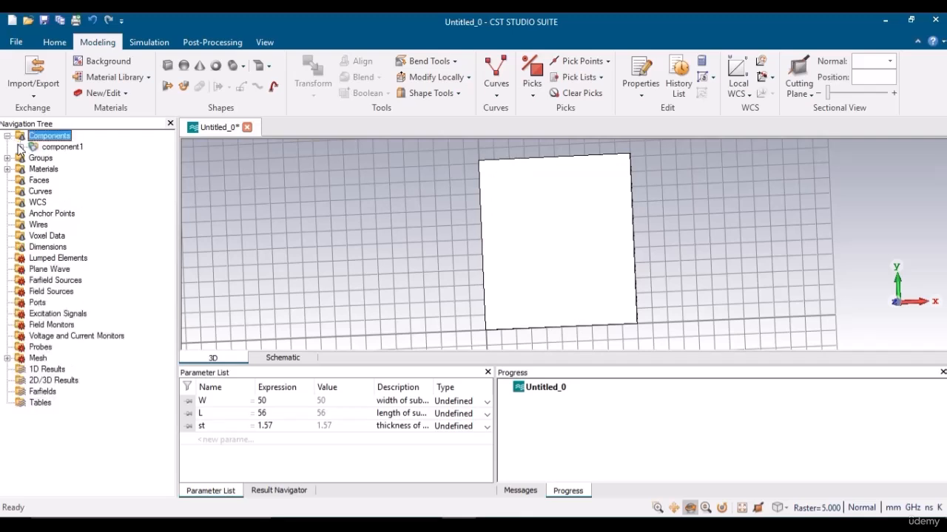
{"action": "left_click", "coordinate": [21, 146]}
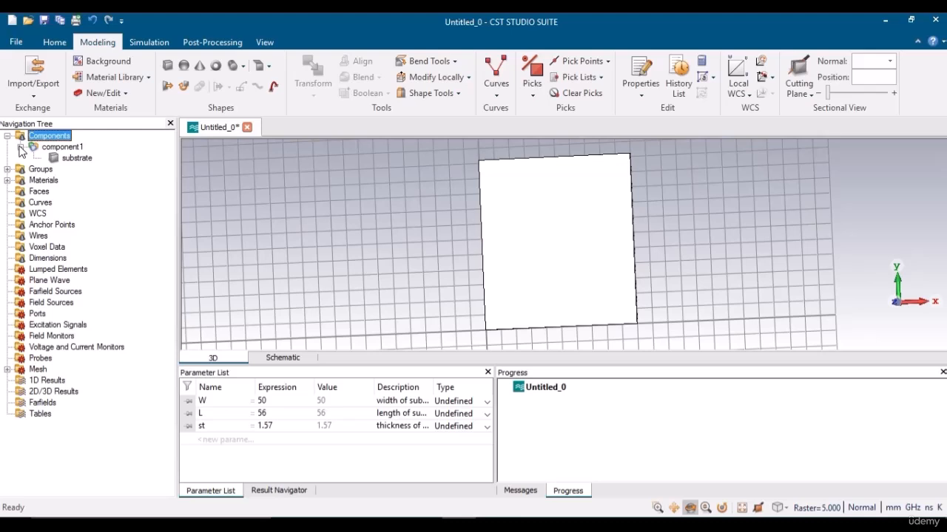
{"action": "left_click", "coordinate": [74, 158]}
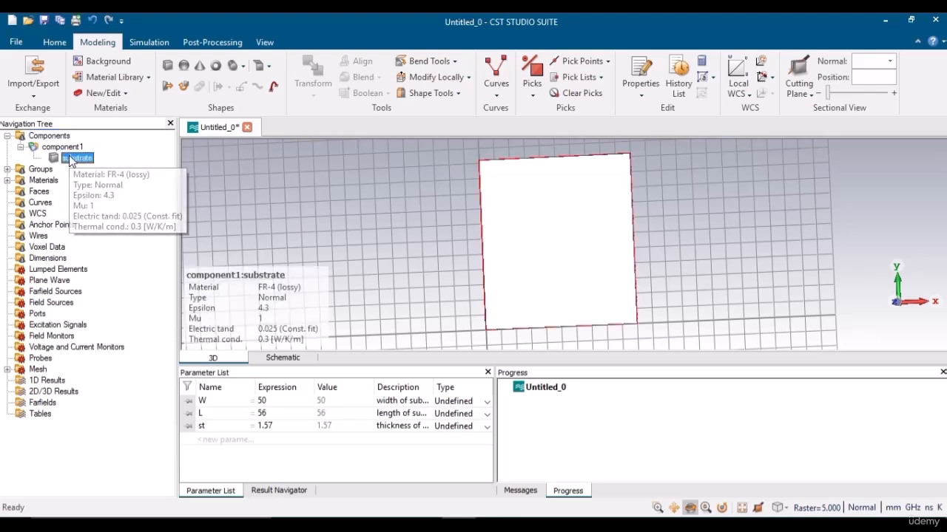
{"action": "double_click", "coordinate": [72, 159]}
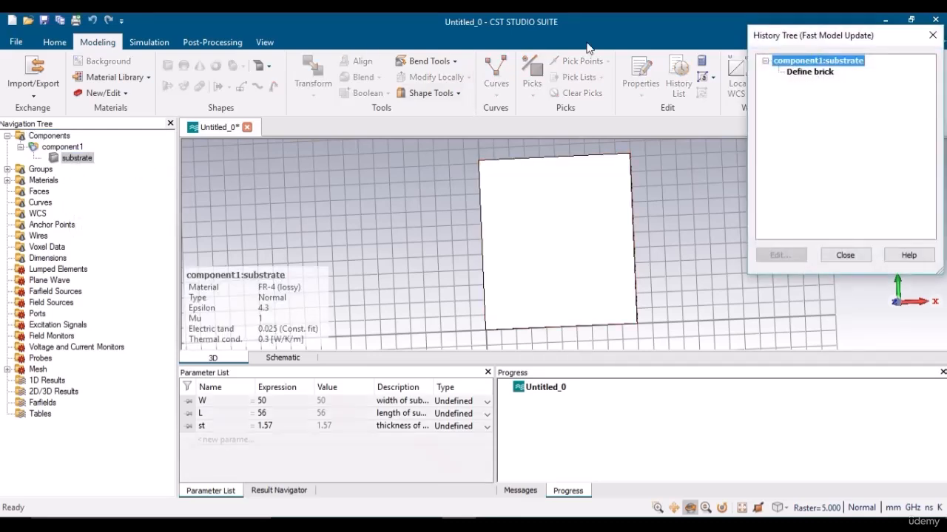
{"action": "double_click", "coordinate": [797, 74]}
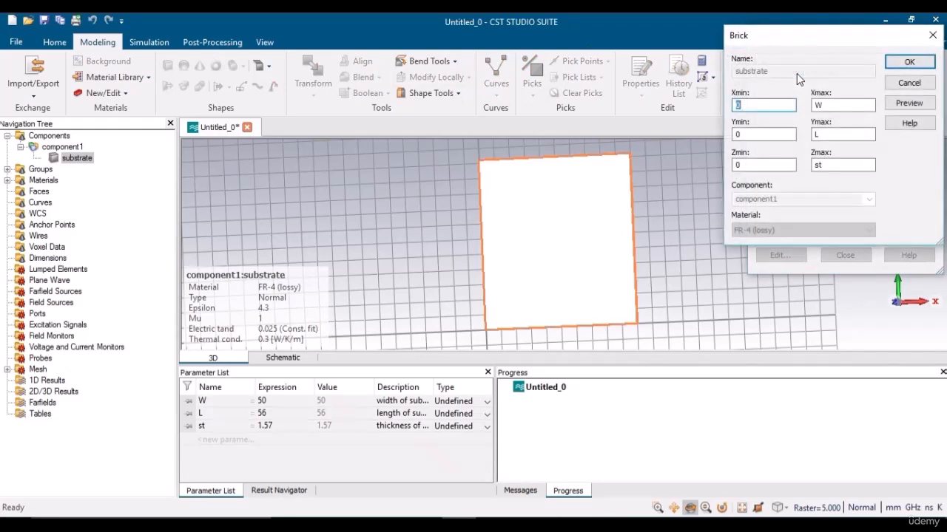
{"action": "left_click", "coordinate": [758, 108]}
{"action": "type", "text": "w"}
{"action": "left_click", "coordinate": [734, 105]}
{"action": "type", "text": "-W/2"}
{"action": "left_click", "coordinate": [831, 105]}
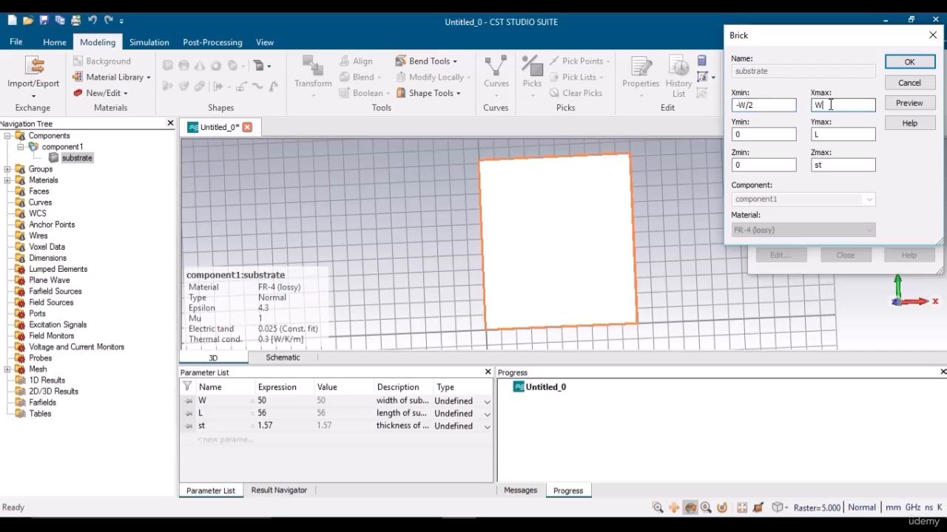
{"action": "type", "text": "/2"}
- Set the substrate's Ymin to -L/2 and Ymax to L/2, preview the brick and apply the change, leaving the history
{"action": "key", "text": "Tab"}
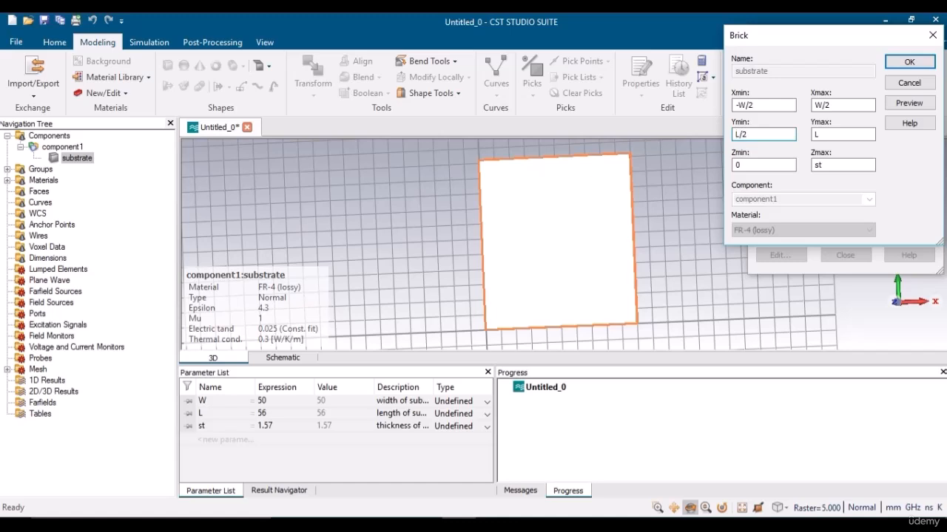
{"action": "type", "text": "-"}
{"action": "left_click", "coordinate": [819, 133]}
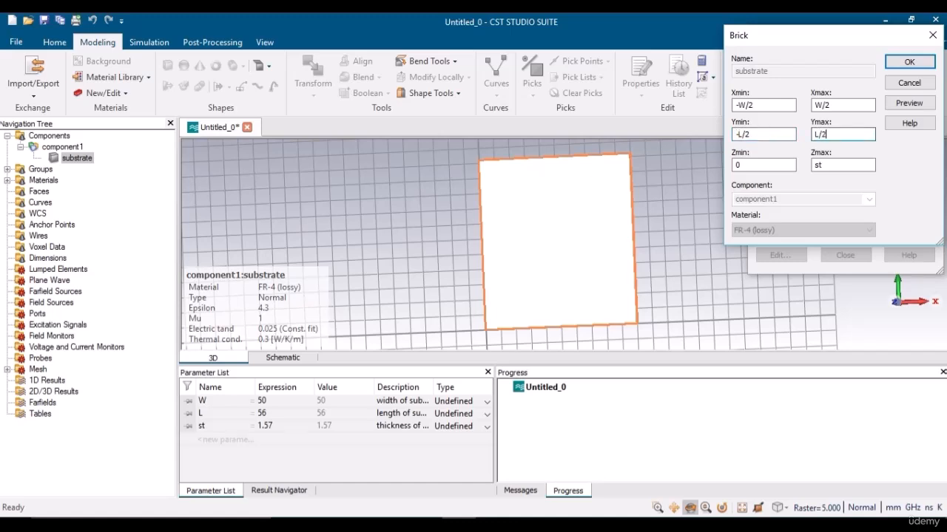
{"action": "left_click", "coordinate": [766, 165]}
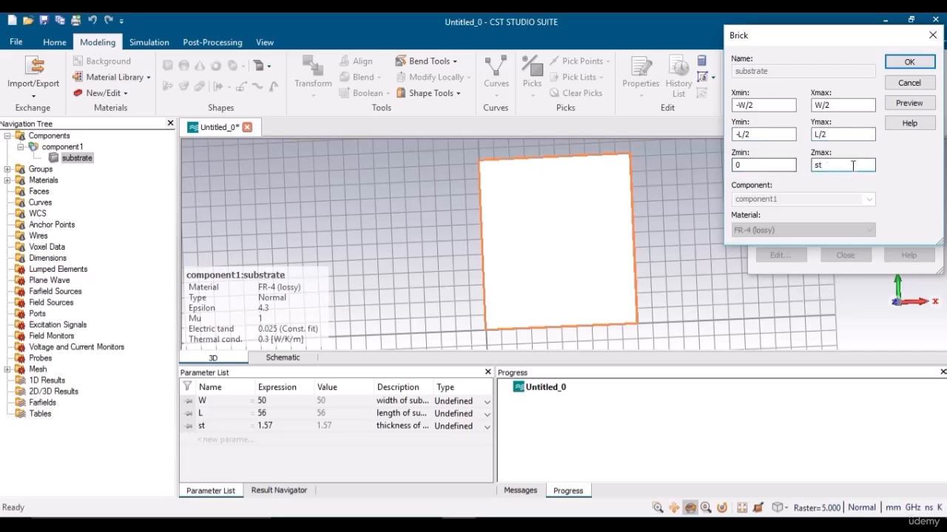
{"action": "left_click", "coordinate": [904, 104]}
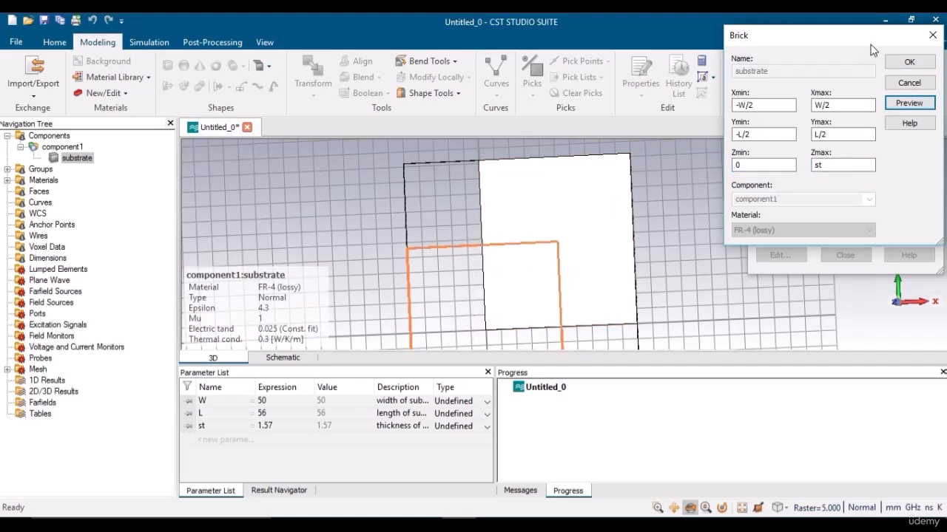
{"action": "left_click", "coordinate": [900, 62]}
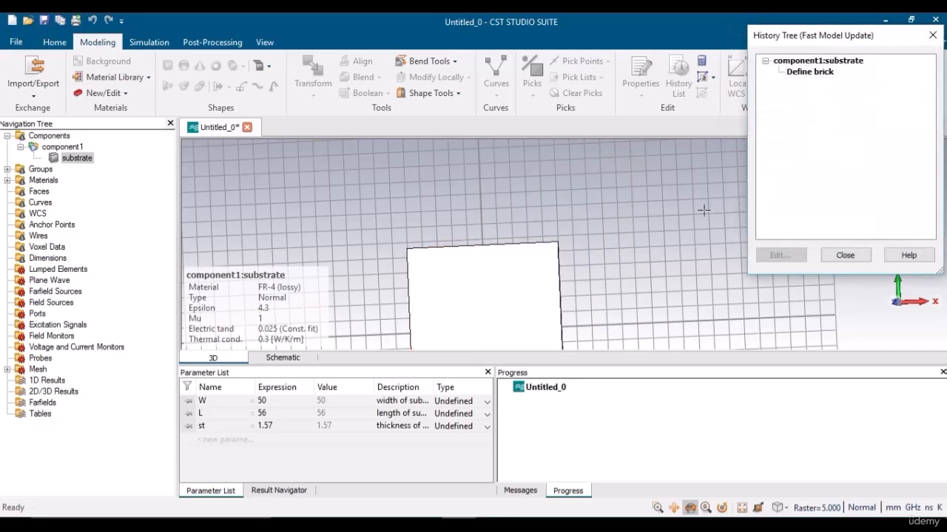
{"action": "left_click", "coordinate": [845, 256]}
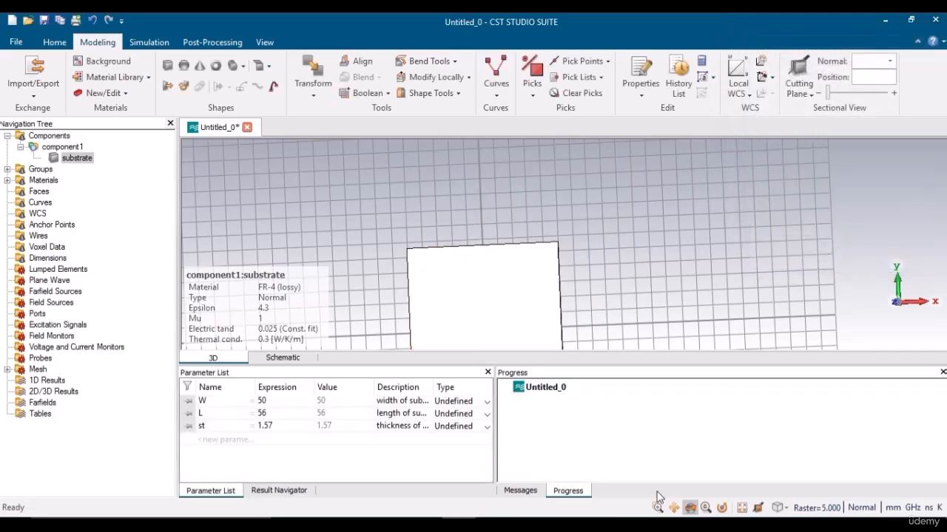
- Fit the substrate in the 3D view, deselect it and rotate the model to examine its back side
{"action": "left_click", "coordinate": [629, 524]}
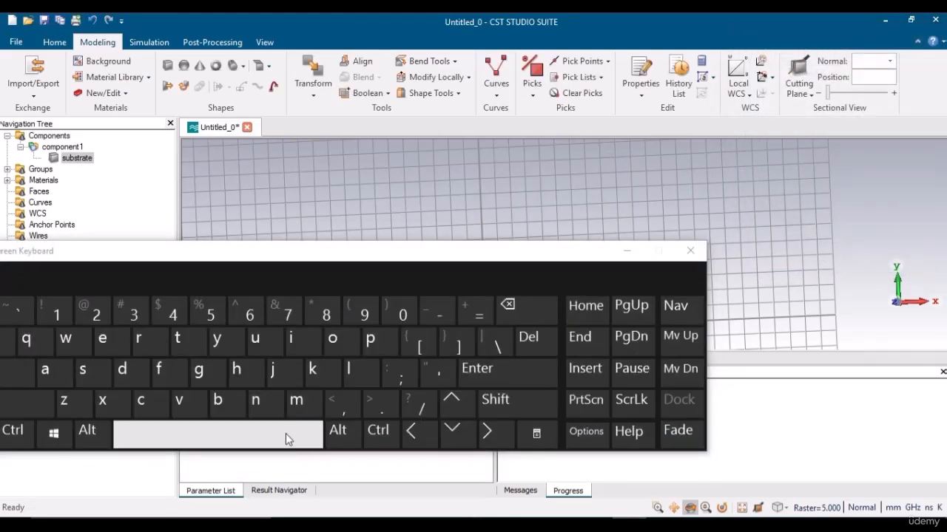
{"action": "left_click", "coordinate": [626, 250]}
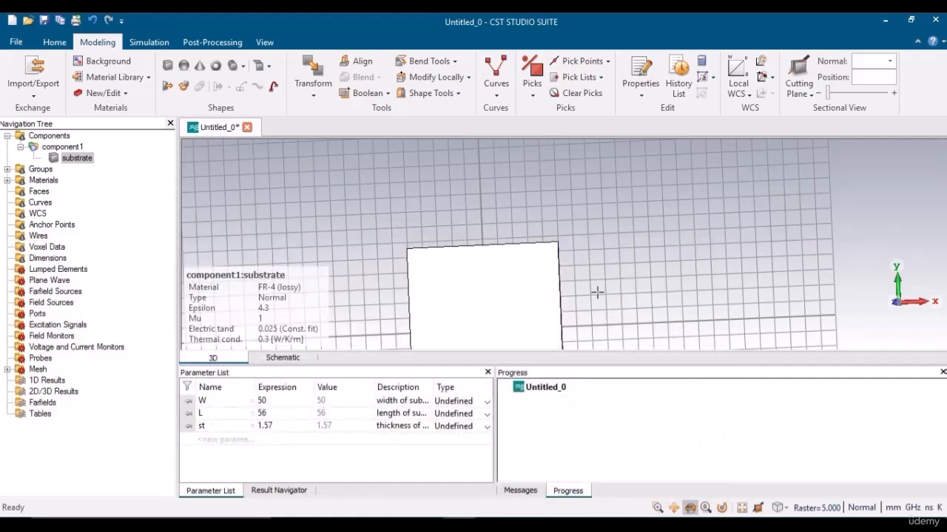
{"action": "left_click_drag", "start_coordinate": [582, 353], "coordinate": [580, 387]}
{"action": "key", "text": "space"}
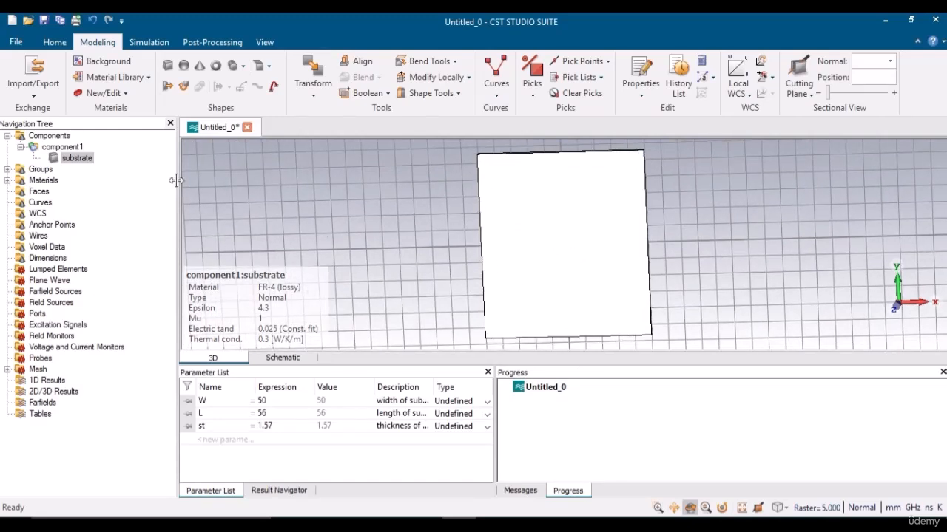
{"action": "left_click", "coordinate": [64, 146]}
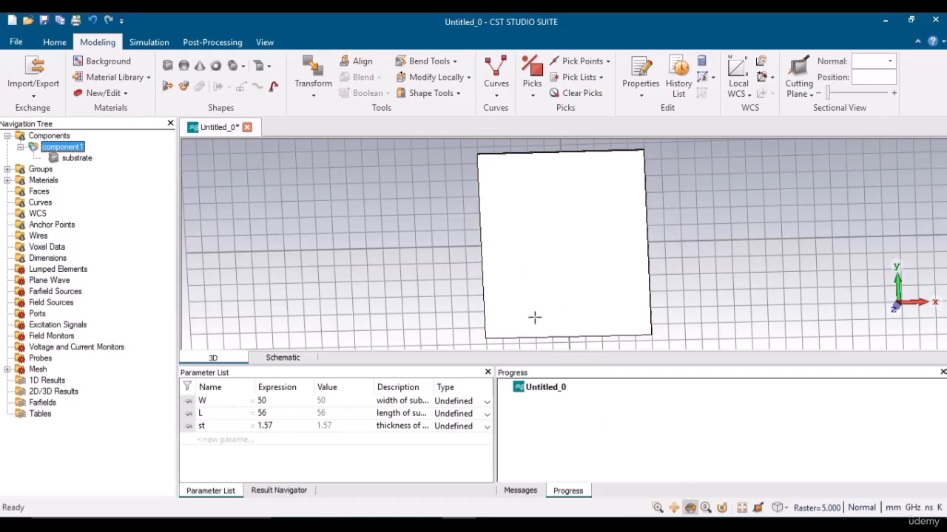
{"action": "mouse_move", "coordinate": [535, 318]}
{"action": "left_mouse_down"}
{"action": "mouse_move", "coordinate": [689, 200]}
{"action": "mouse_move", "coordinate": [738, 195]}
{"action": "mouse_move", "coordinate": [741, 207]}
{"action": "left_mouse_up"}
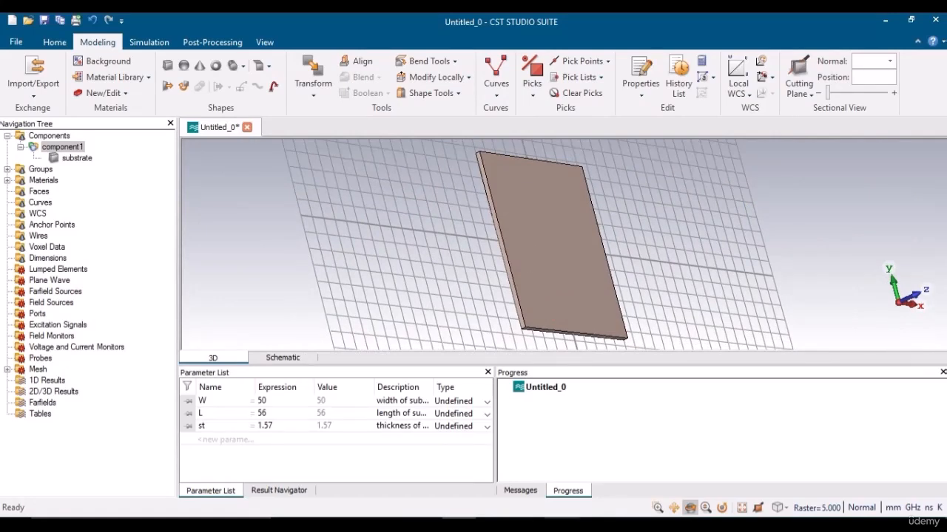
- Measure the length of the substrate's long side edge along Y by picking it, and clear the pick
{"action": "left_click", "coordinate": [628, 523]}
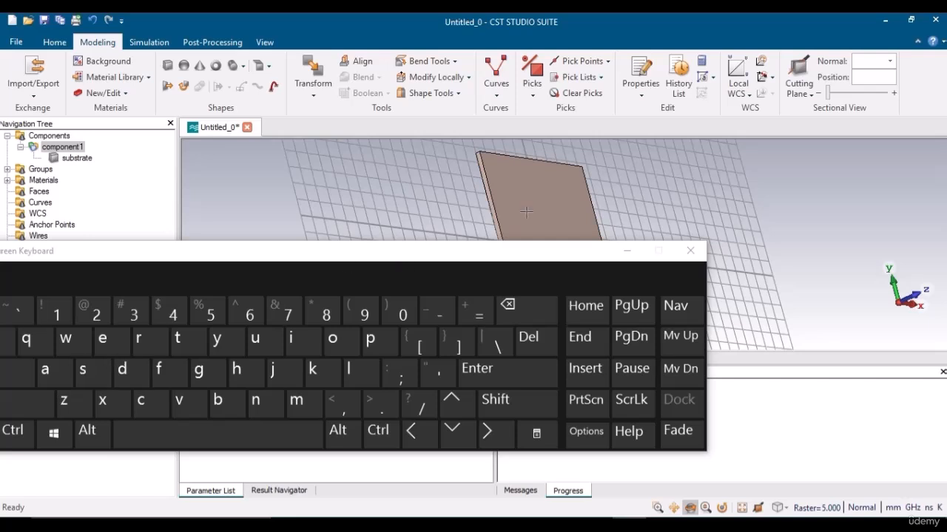
{"action": "left_click", "coordinate": [92, 370]}
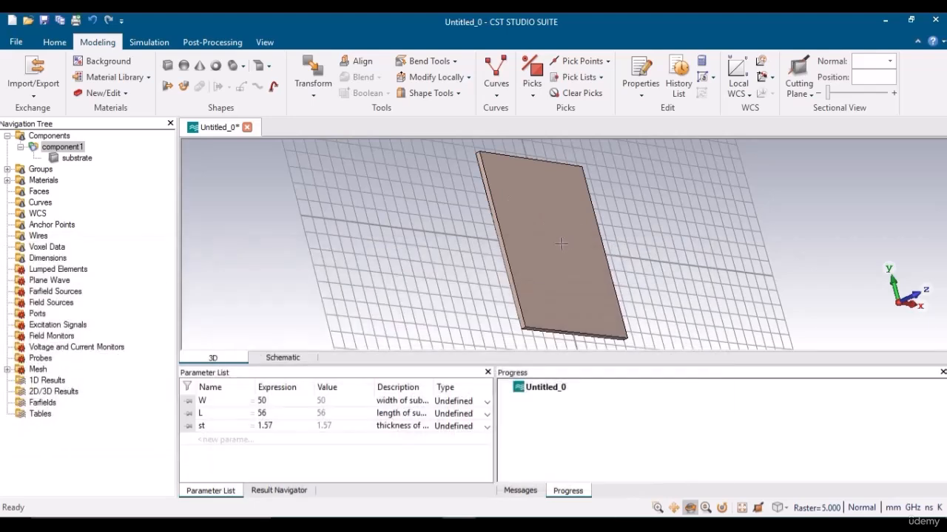
{"action": "key", "text": "s"}
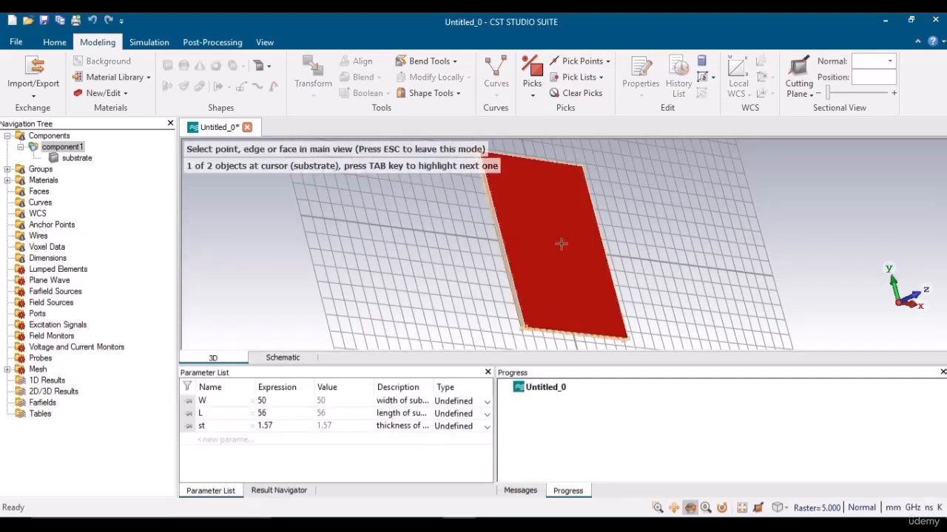
{"action": "left_click", "coordinate": [506, 255]}
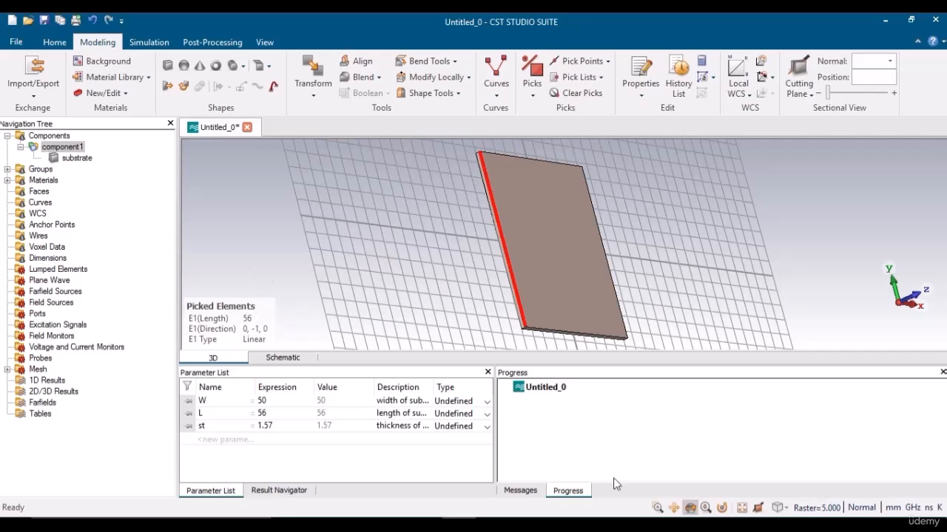
{"action": "left_click", "coordinate": [459, 522]}
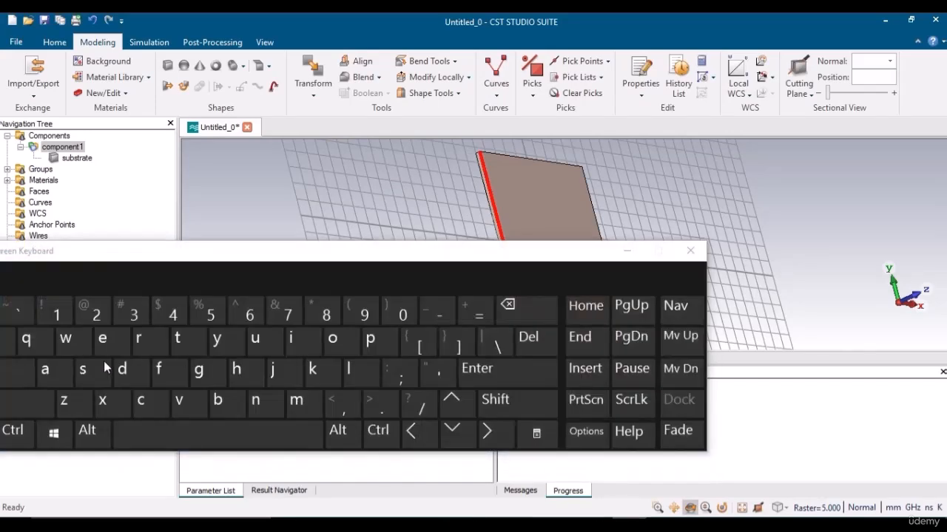
{"action": "left_click", "coordinate": [627, 251]}
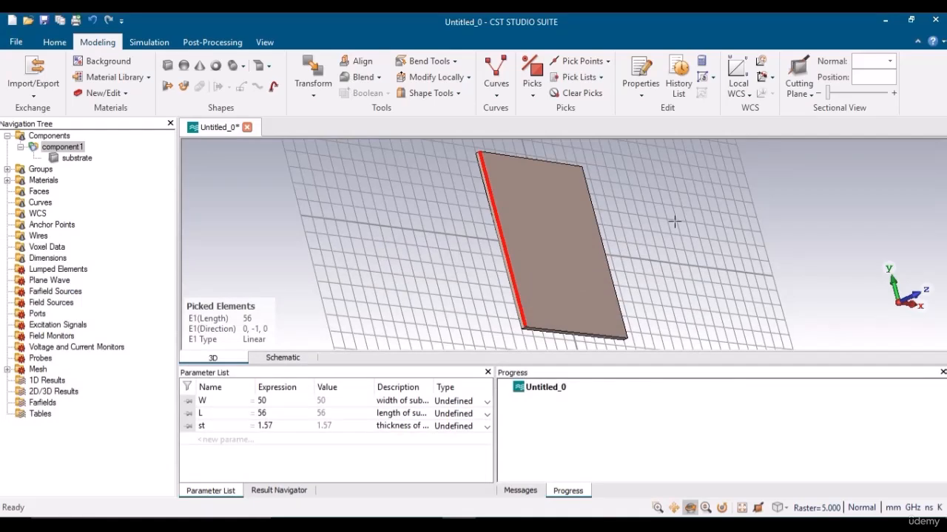
{"action": "key", "text": "d"}
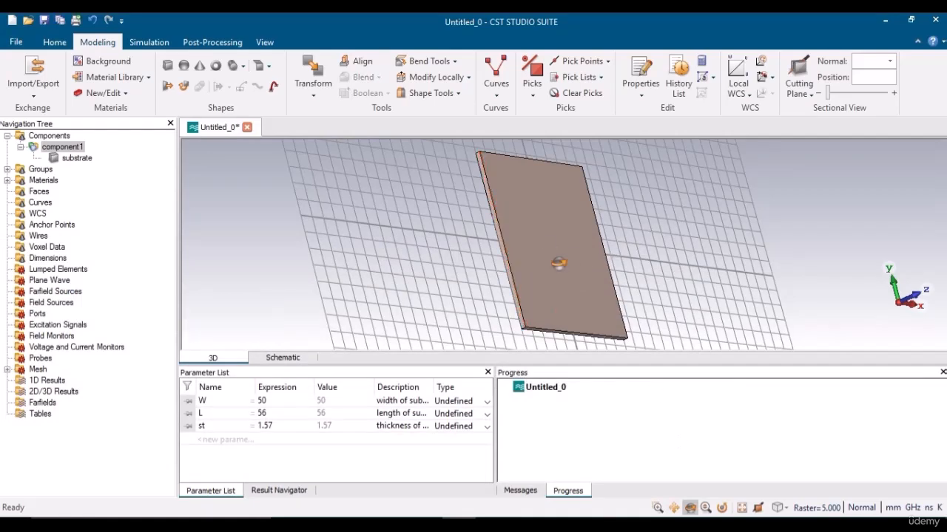
- Measure the substrate's width by picking its lower edge along X, and clear the pick
{"action": "left_click_drag", "start_coordinate": [554, 265], "coordinate": [436, 211]}
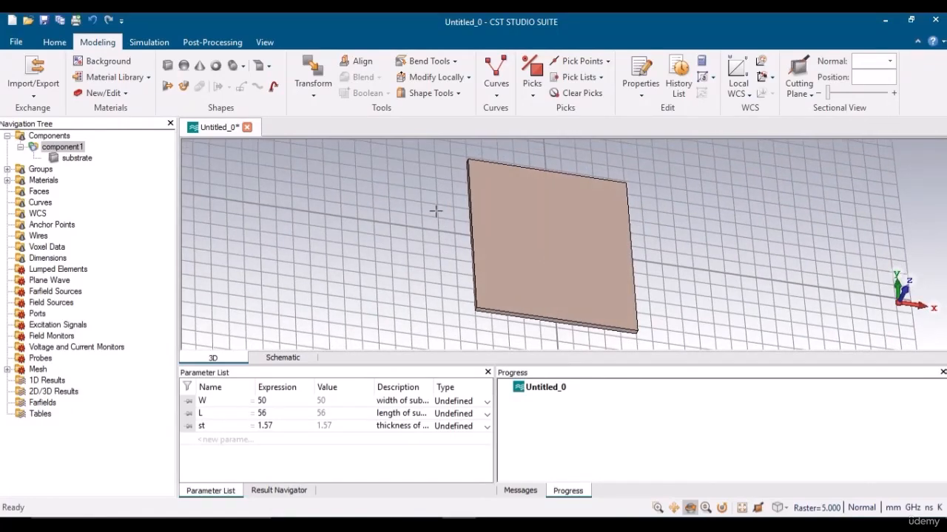
{"action": "key", "text": "s"}
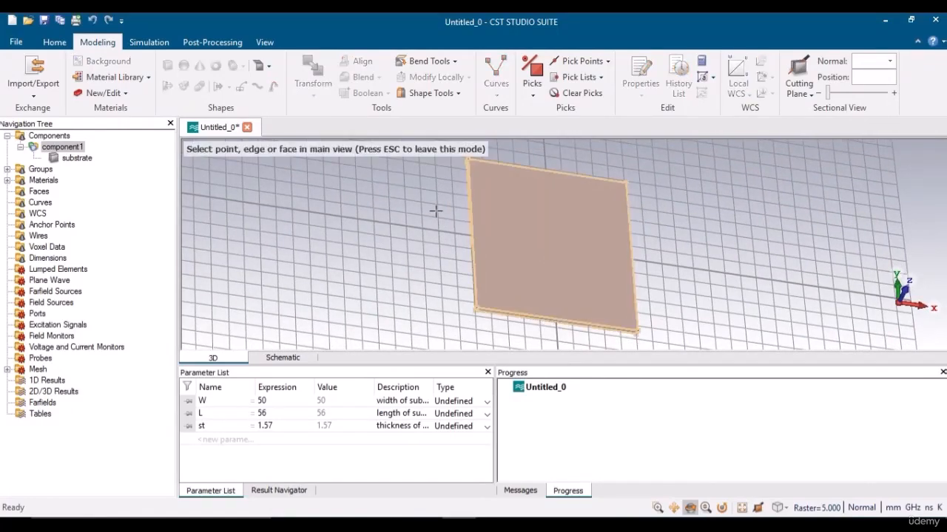
{"action": "left_click", "coordinate": [550, 318]}
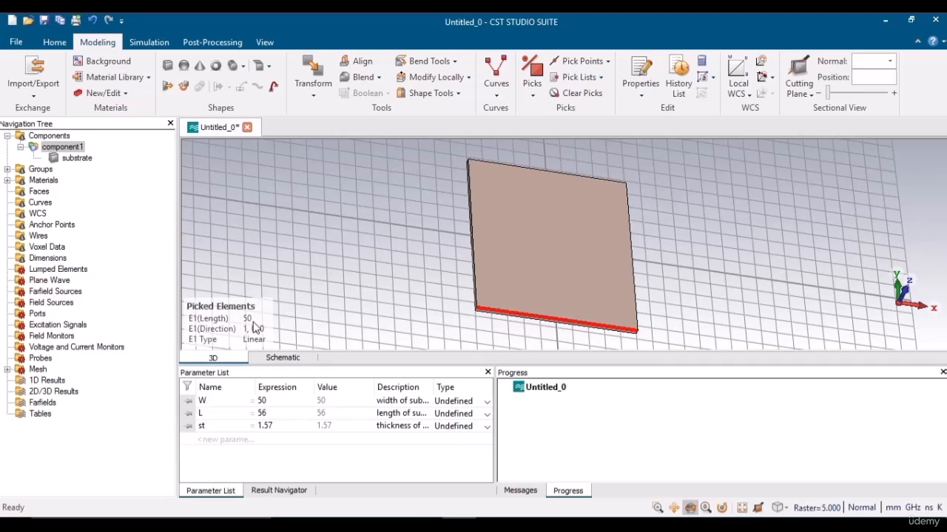
{"action": "key", "text": "d"}
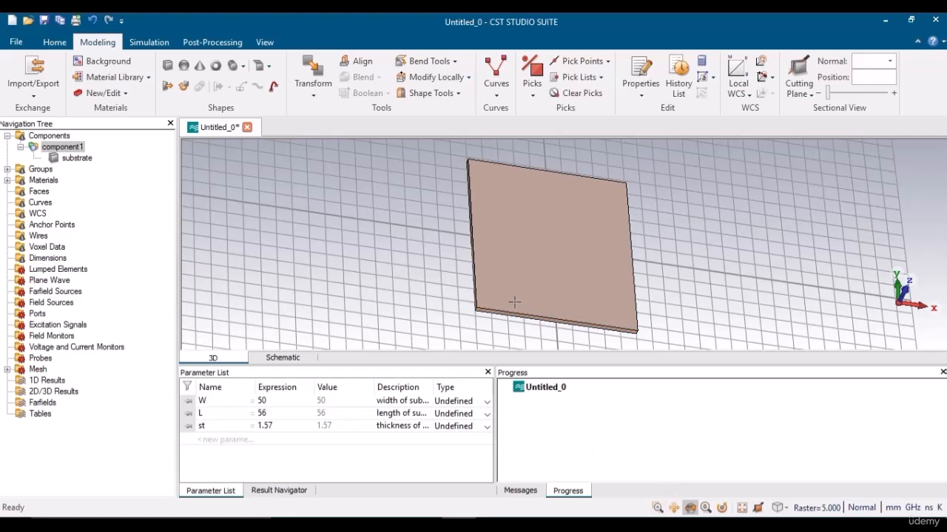
- Measure the substrate's thickness by picking the short edge at its lower corner, and clear the pick
{"action": "left_click", "coordinate": [657, 508]}
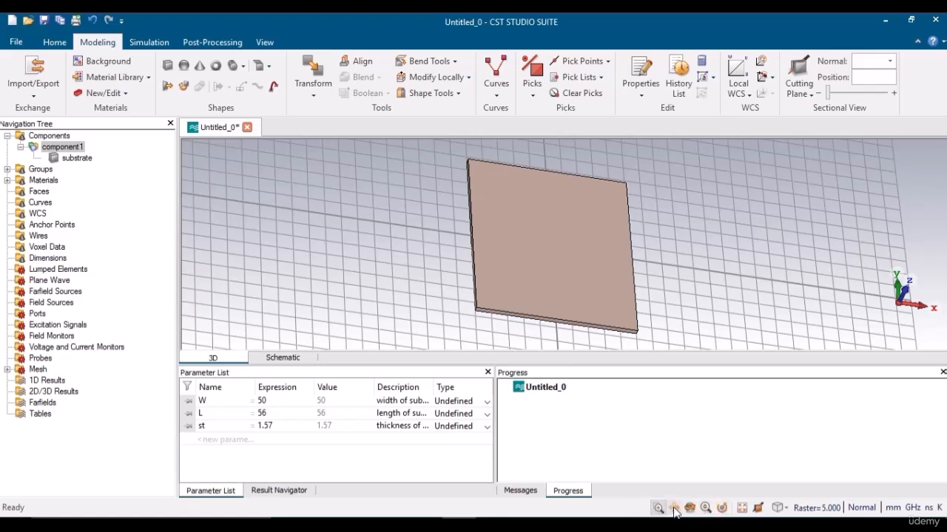
{"action": "left_click", "coordinate": [676, 508]}
{"action": "left_click_drag", "start_coordinate": [545, 275], "coordinate": [667, 246]}
{"action": "left_click", "coordinate": [690, 508]}
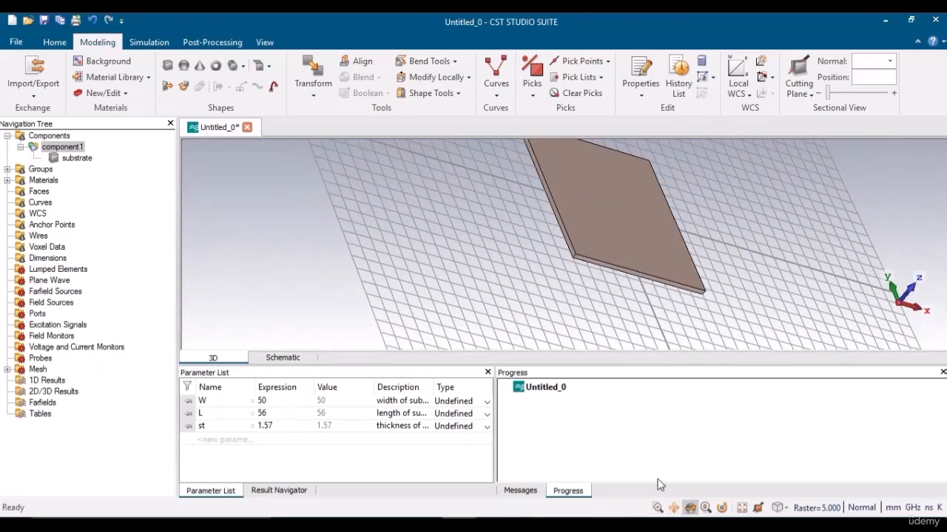
{"action": "left_click", "coordinate": [657, 508]}
{"action": "left_click_drag", "start_coordinate": [551, 231], "coordinate": [594, 275]}
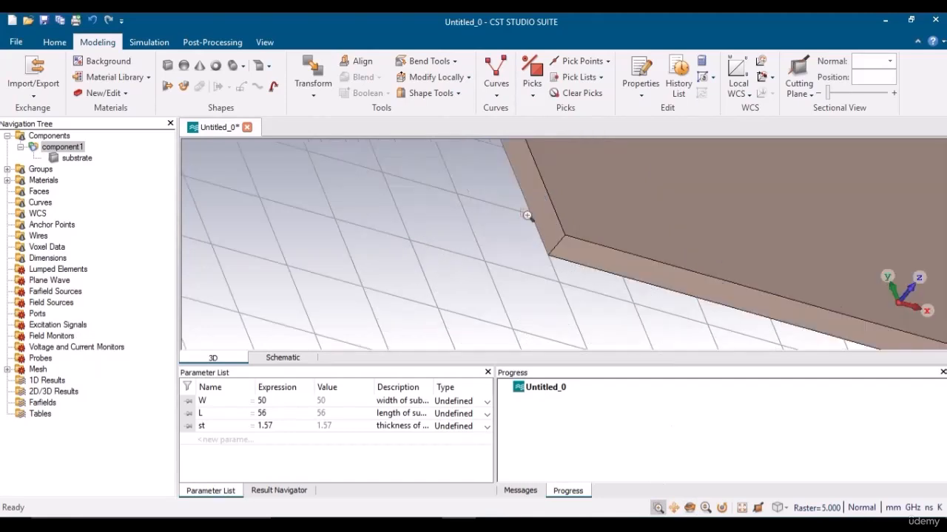
{"action": "left_click_drag", "start_coordinate": [527, 217], "coordinate": [614, 300]}
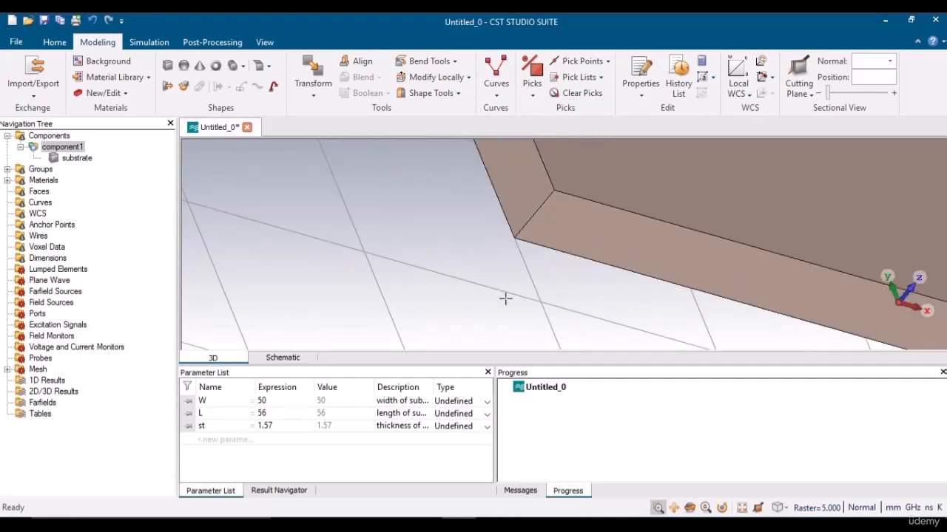
{"action": "key", "text": "s"}
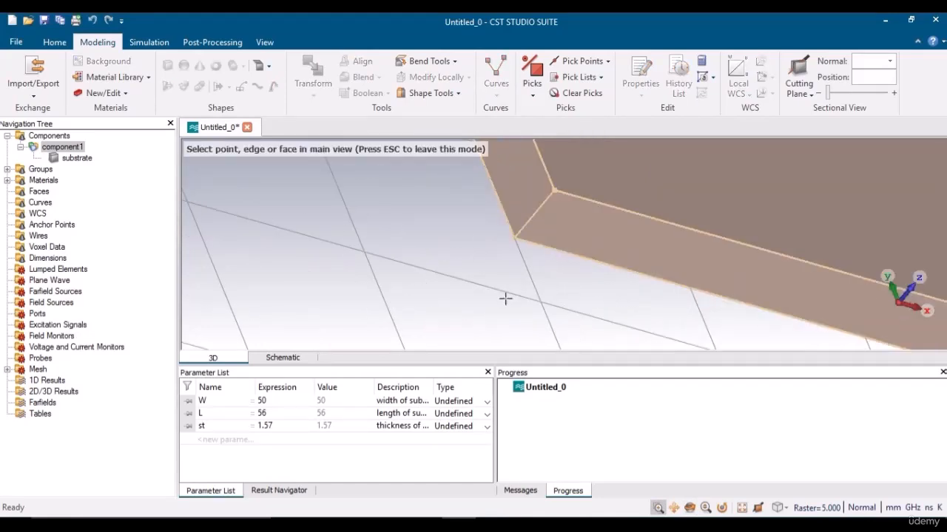
{"action": "left_click", "coordinate": [541, 211]}
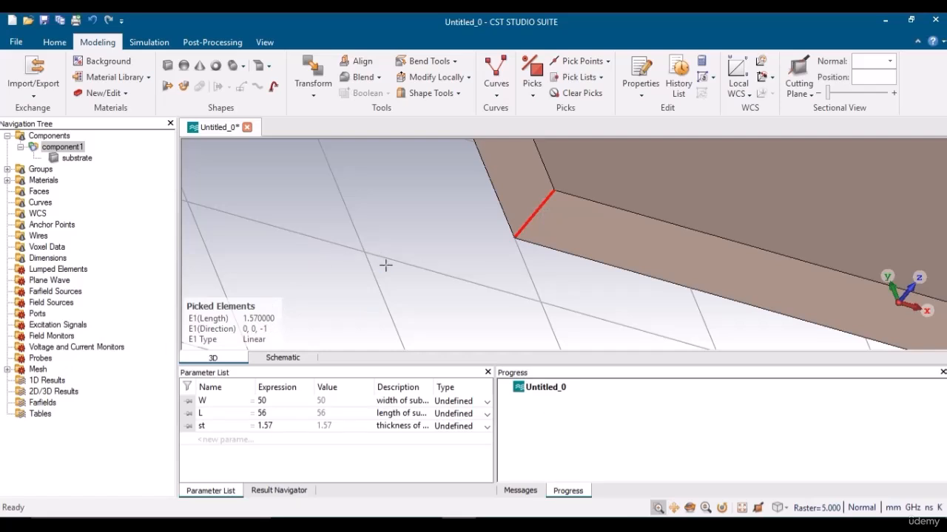
{"action": "key", "text": "d"}
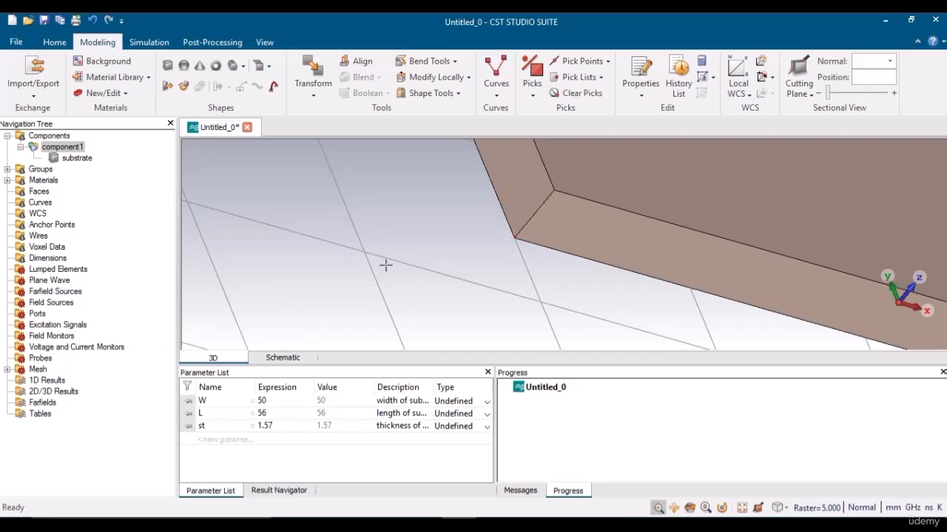
- Turn the whole substrate to face the viewer and check the patch dimensions on the PowerPoint slide, returning to CST Studio Suite
{"action": "key", "text": "space"}
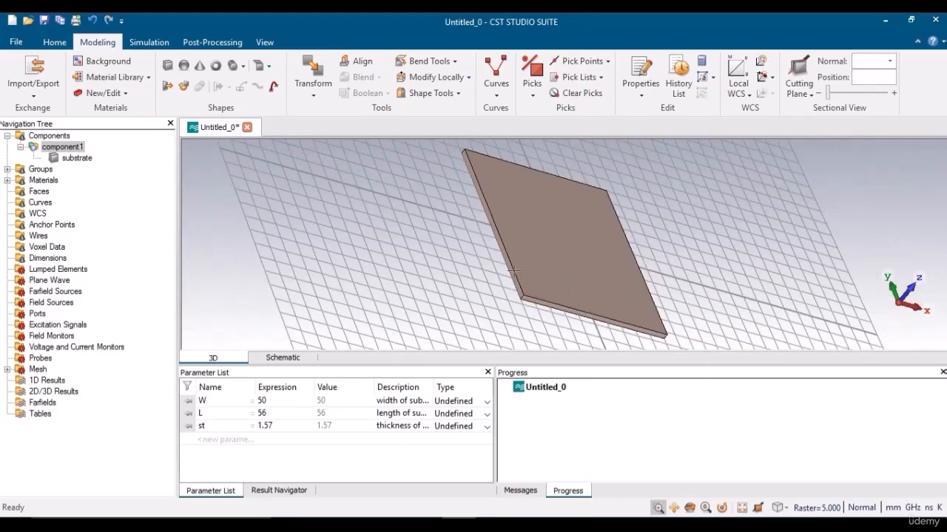
{"action": "left_click", "coordinate": [689, 507]}
{"action": "left_click_drag", "start_coordinate": [591, 281], "coordinate": [409, 251]}
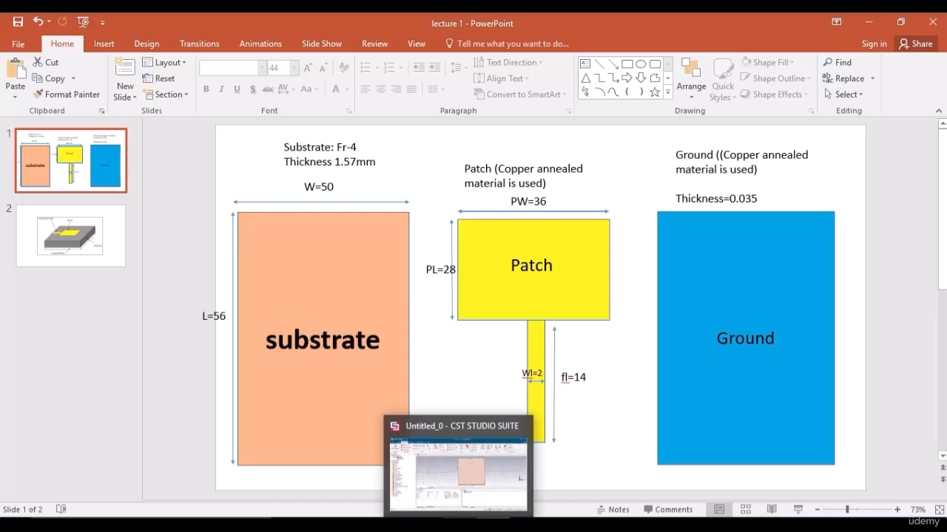
{"action": "left_click", "coordinate": [459, 525]}
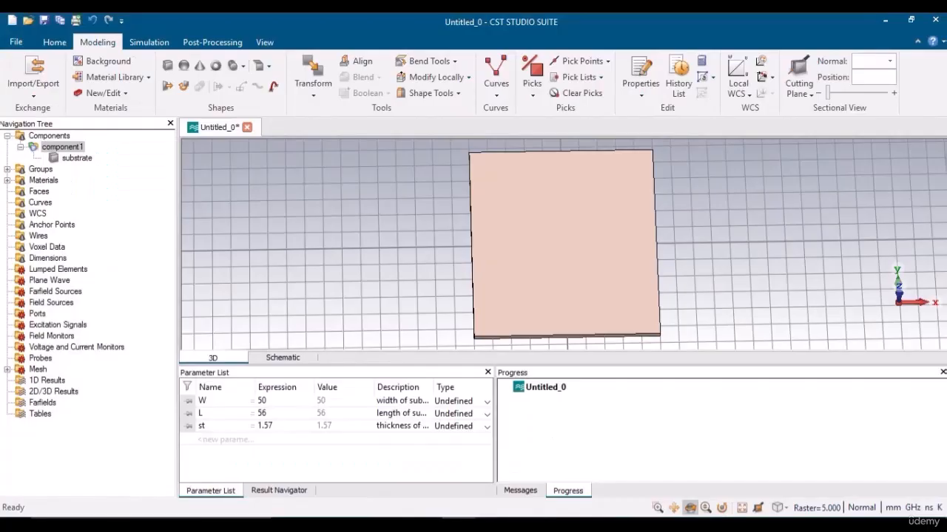
- Start a new brick named patch and define its Xmax as the parameter pw, leaving Xmin at 0
{"action": "left_click", "coordinate": [168, 67]}
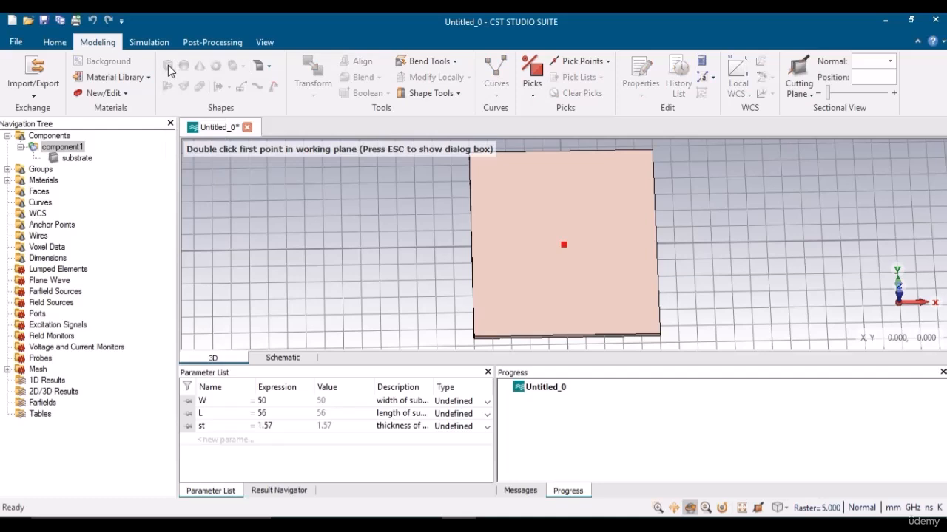
{"action": "key", "text": "Escape"}
{"action": "type", "text": "patch"}
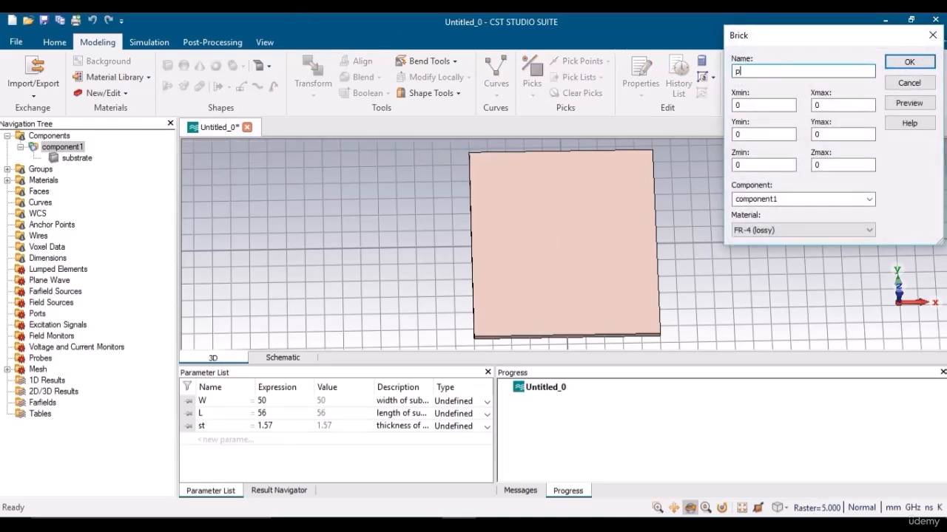
{"action": "double_click", "coordinate": [770, 105]}
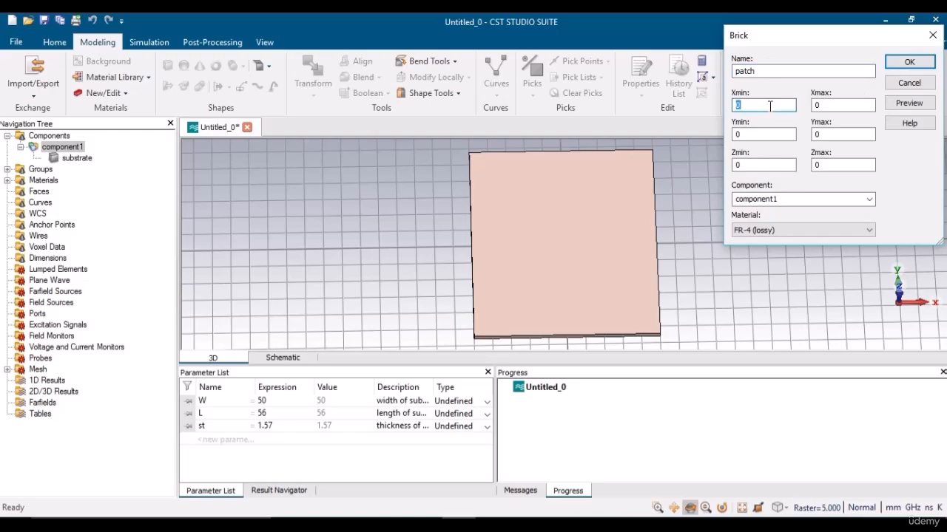
{"action": "key", "text": "alt+Tab"}
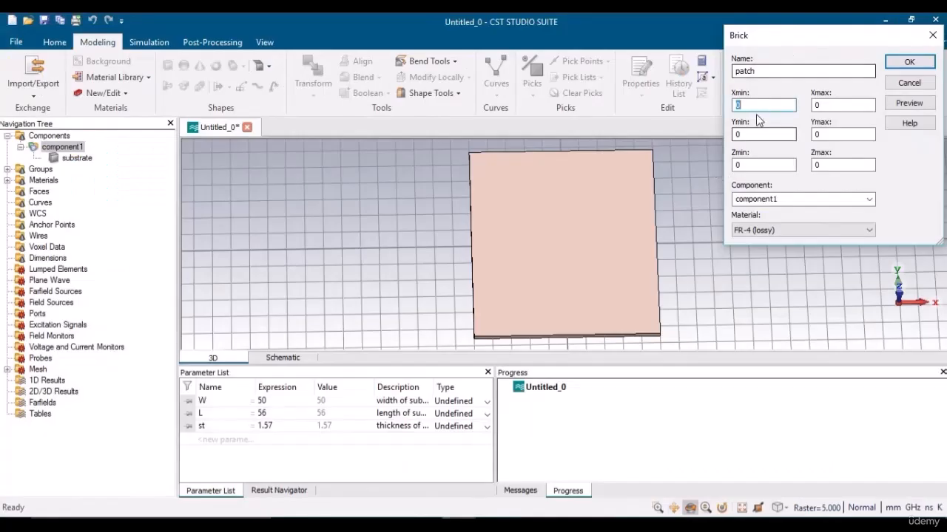
{"action": "double_click", "coordinate": [753, 108]}
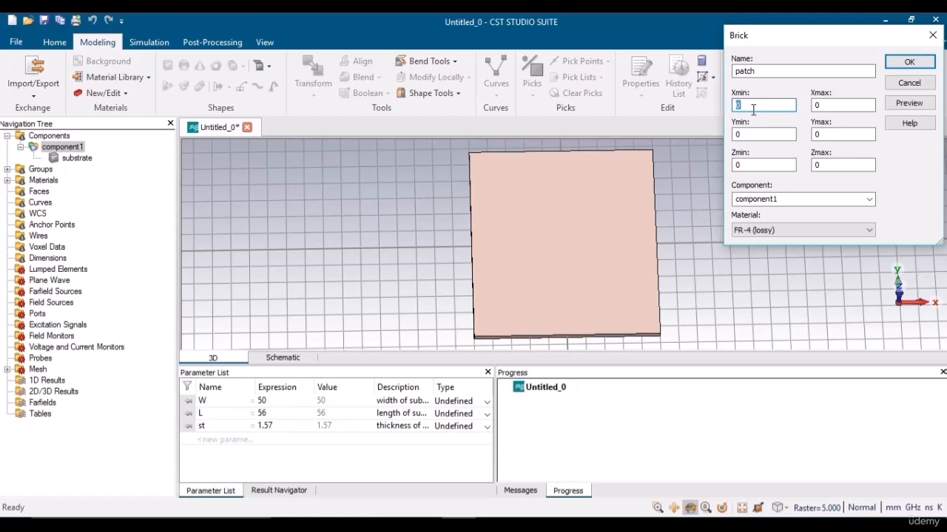
{"action": "type", "text": "Pw"}
{"action": "left_click", "coordinate": [832, 107]}
{"action": "type", "text": "P"}
{"action": "type", "text": "pw"}
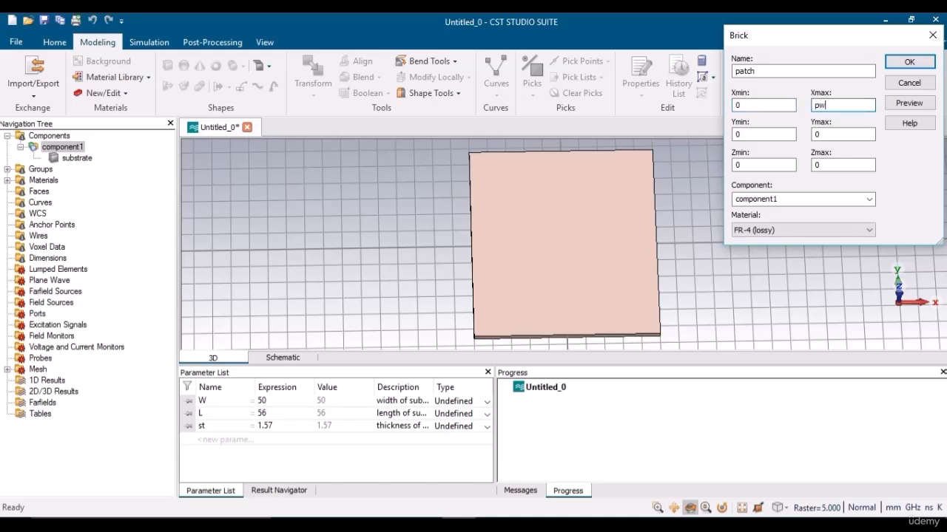
- Set the patch brick's Ymax to pL and its Zmax to ct
{"action": "double_click", "coordinate": [824, 134]}
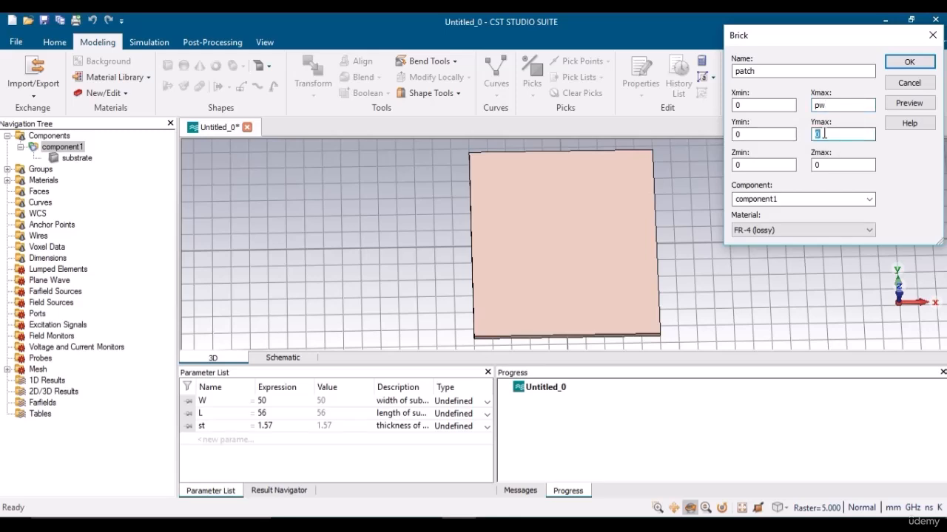
{"action": "type", "text": "pL"}
{"action": "double_click", "coordinate": [820, 164]}
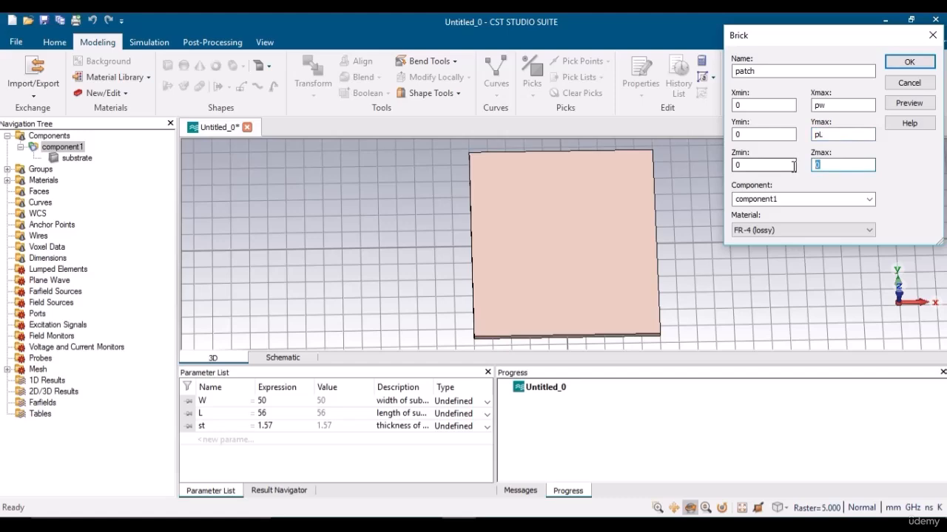
{"action": "type", "text": "ct"}
{"action": "key", "text": "alt+Tab"}
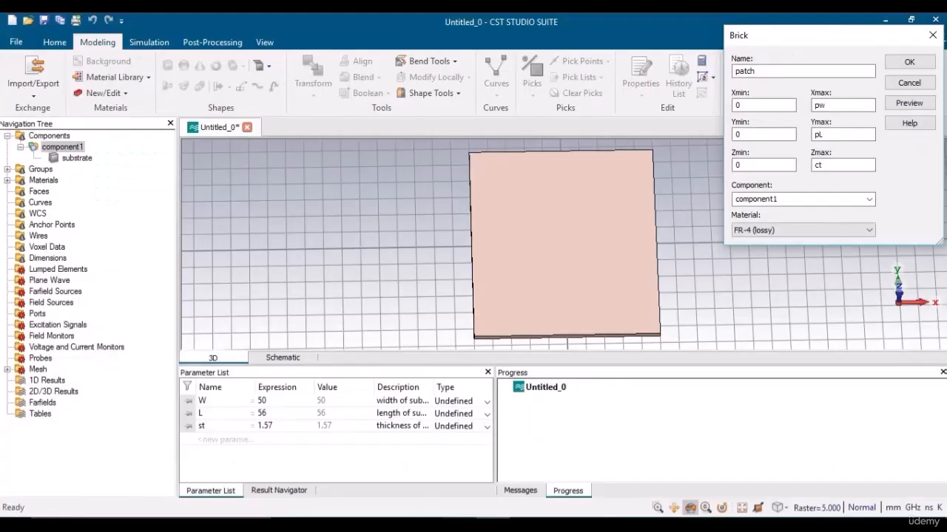
{"action": "type", "text": "ct"}
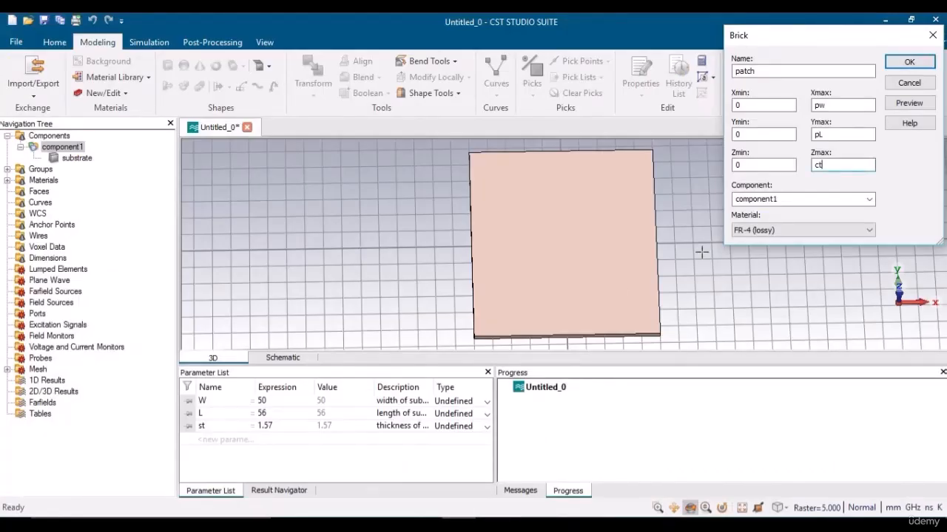
- Load Copper (annealed) from the material library as the patch brick's material, filtering the list by "copp"
{"action": "left_click", "coordinate": [779, 230]}
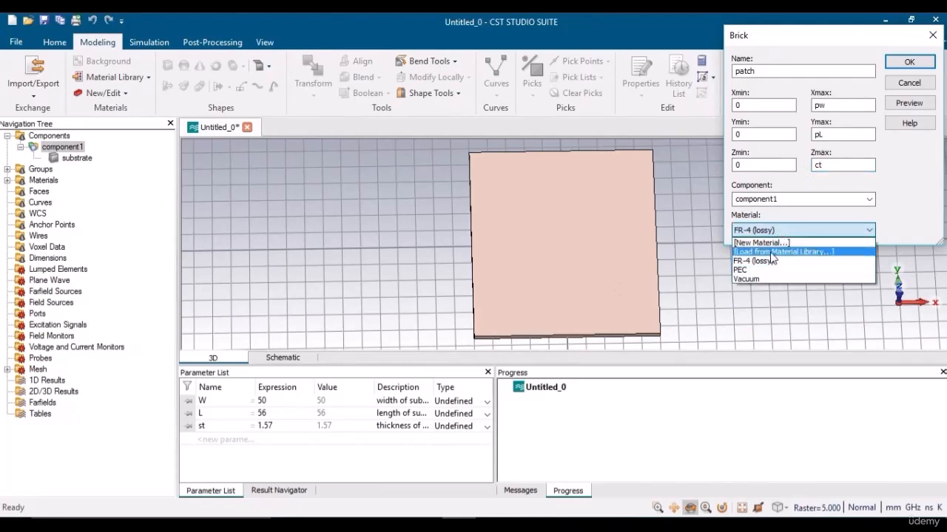
{"action": "left_click", "coordinate": [775, 252]}
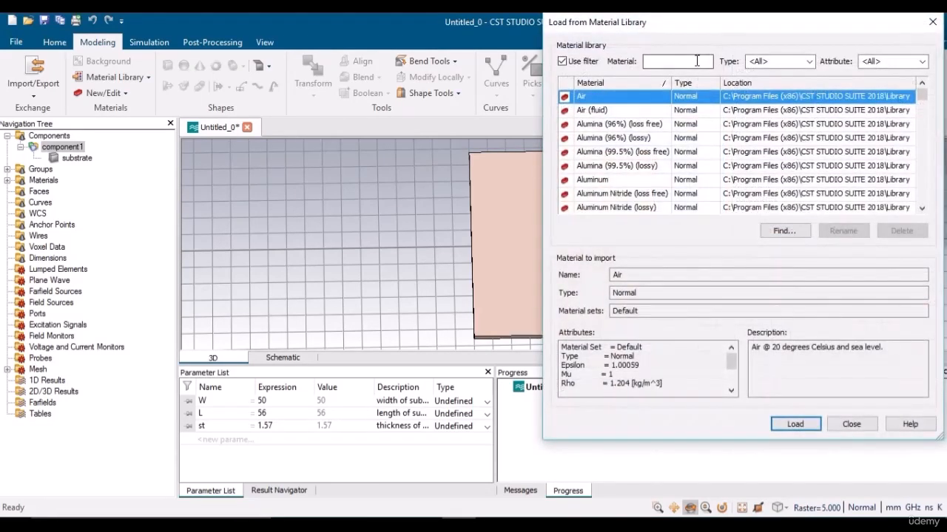
{"action": "left_click", "coordinate": [696, 62]}
{"action": "type", "text": "copp"}
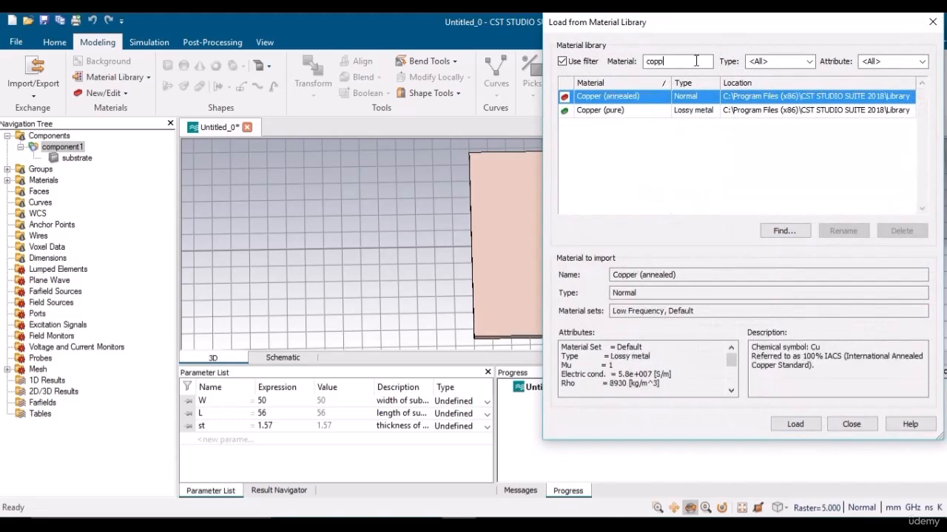
{"action": "left_click", "coordinate": [795, 423]}
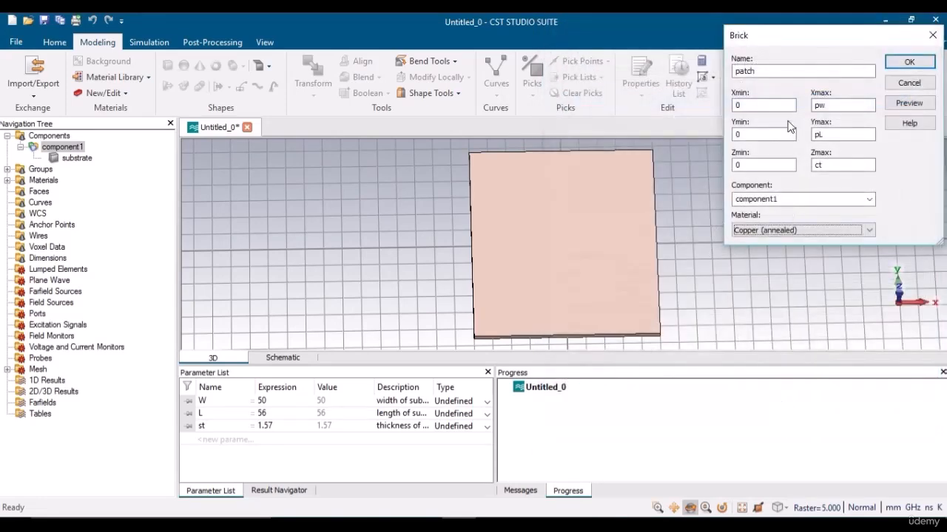
- Preview the patch brick and define the missing parameter pw as 36, checking the patch width on the PowerPoint slide
{"action": "left_click", "coordinate": [850, 107]}
{"action": "left_click", "coordinate": [904, 103]}
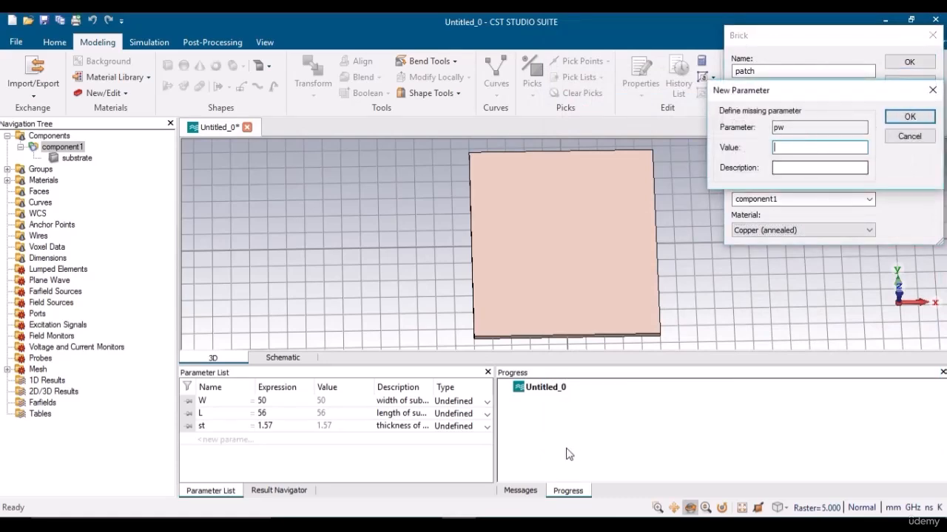
{"action": "left_click", "coordinate": [493, 525]}
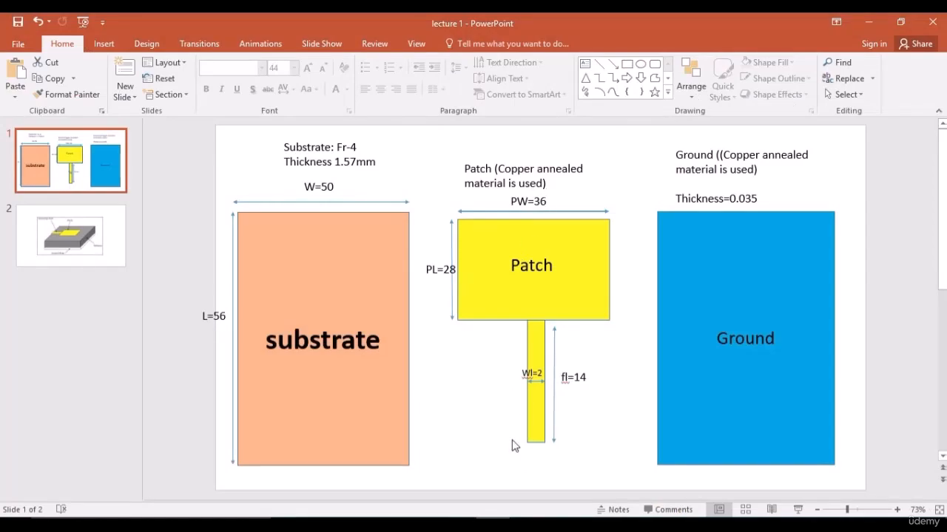
{"action": "left_click", "coordinate": [493, 522]}
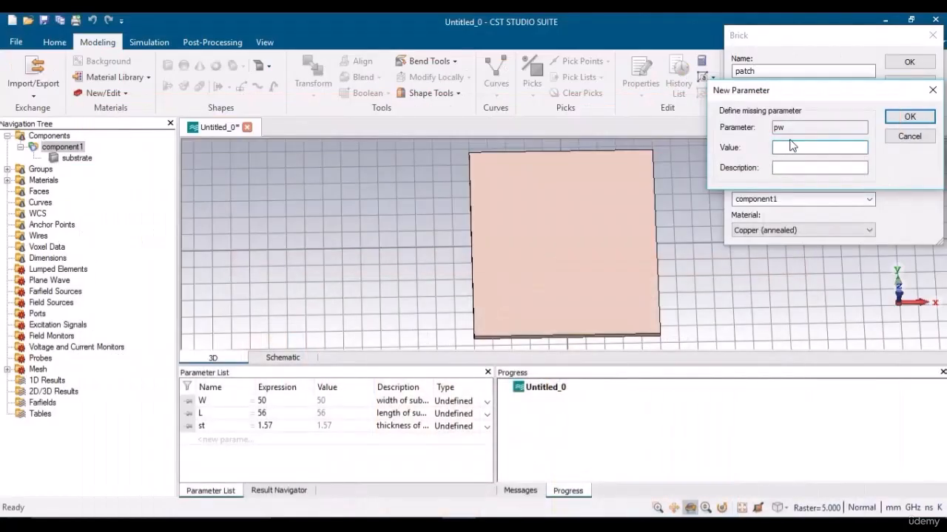
{"action": "left_click", "coordinate": [908, 119]}
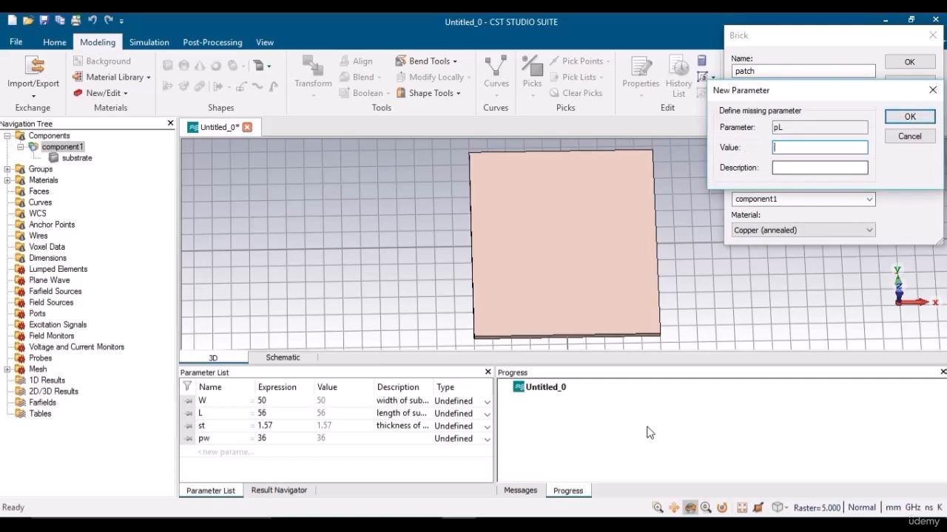
- Define the parameter pL as 28 with the description "patch length", checking the length on the PowerPoint slide
{"action": "left_click", "coordinate": [493, 522]}
{"action": "left_click", "coordinate": [459, 522]}
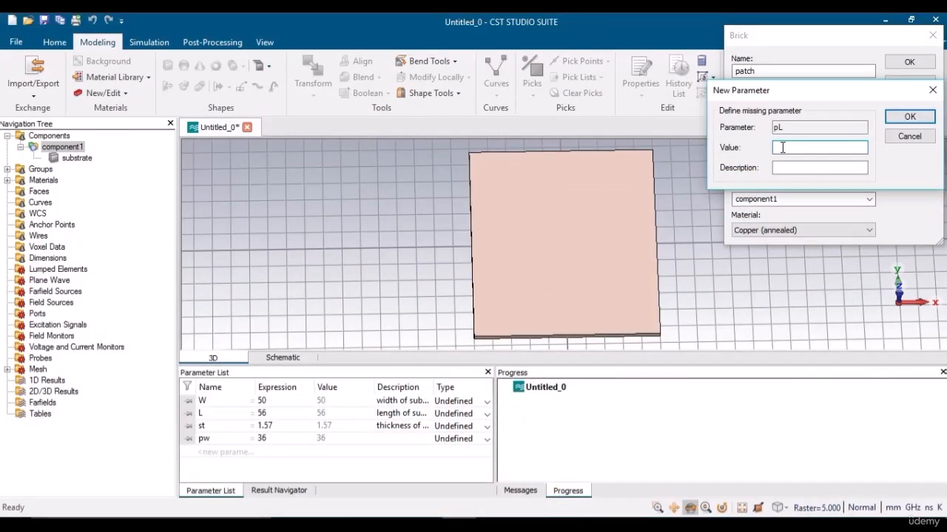
{"action": "type", "text": "28"}
{"action": "left_click", "coordinate": [782, 167]}
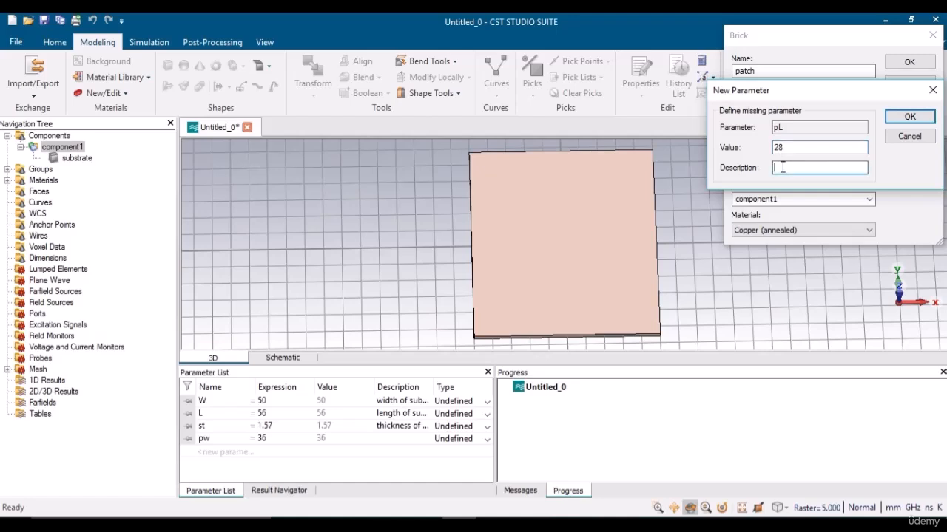
{"action": "type", "text": "patch"}
{"action": "key", "text": "BackSpace"}
{"action": "key", "text": "BackSpace"}
{"action": "left_click", "coordinate": [903, 123]}
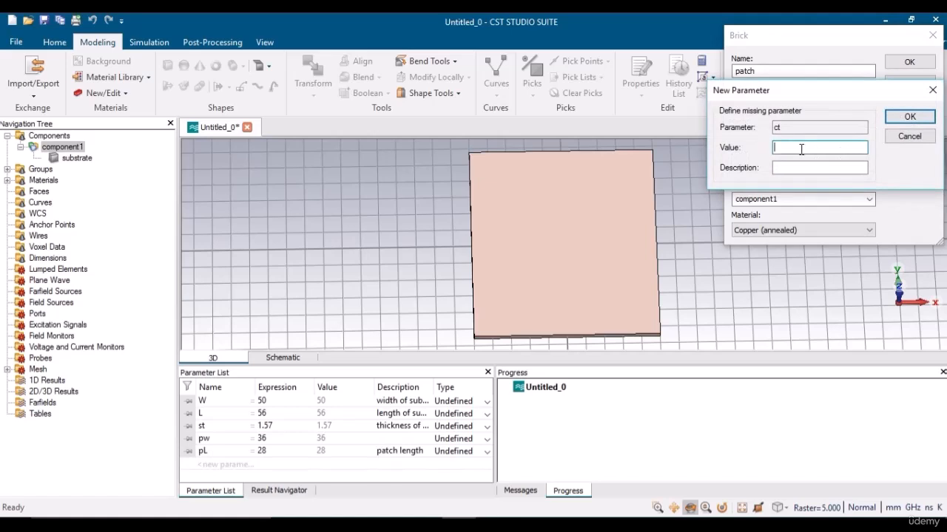
- Define the parameter ct as 0.035 with the description "thickness of patch"
{"action": "type", "text": "0.035"}
{"action": "left_click", "coordinate": [799, 168]}
{"action": "type", "text": "thickness of pa"}
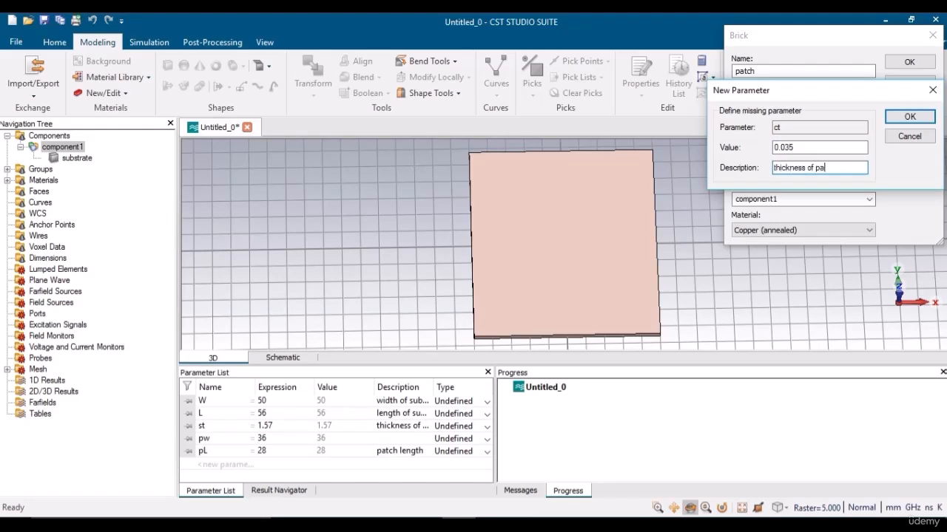
{"action": "type", "text": "tch"}
{"action": "key", "text": "Return"}
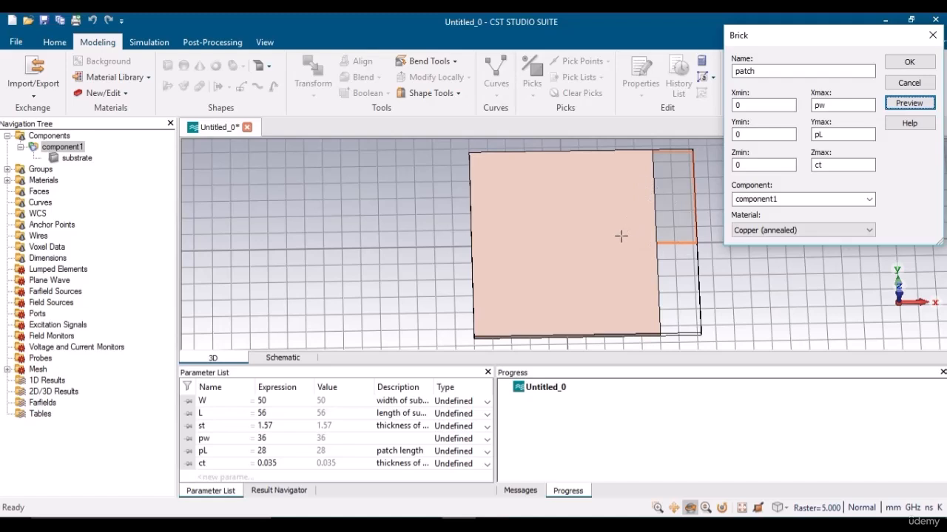
- Centre the patch brick along X by setting Xmin to -pw/2 and Xmax to pw/2
{"action": "left_click", "coordinate": [743, 105]}
{"action": "double_click", "coordinate": [744, 106]}
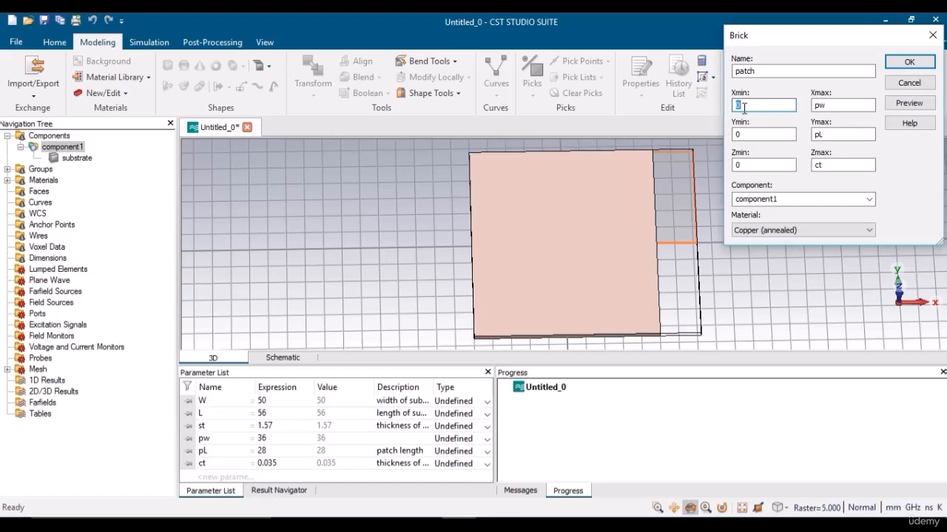
{"action": "type", "text": "pL"}
{"action": "left_click", "coordinate": [735, 106]}
{"action": "type", "text": "-pw/2"}
{"action": "left_click", "coordinate": [825, 105]}
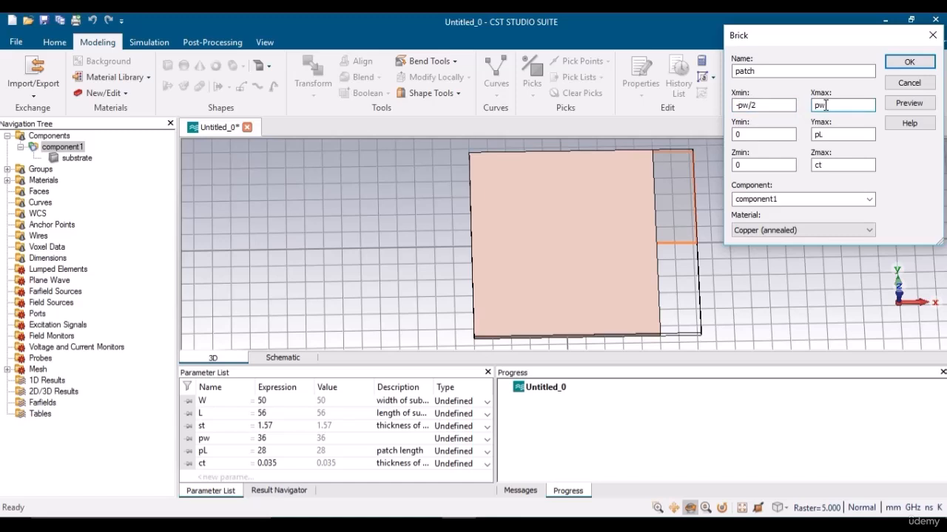
- Set the patch brick's Ymin to -pL/2 and Ymax to pL/2, and preview the shape
{"action": "double_click", "coordinate": [764, 135]}
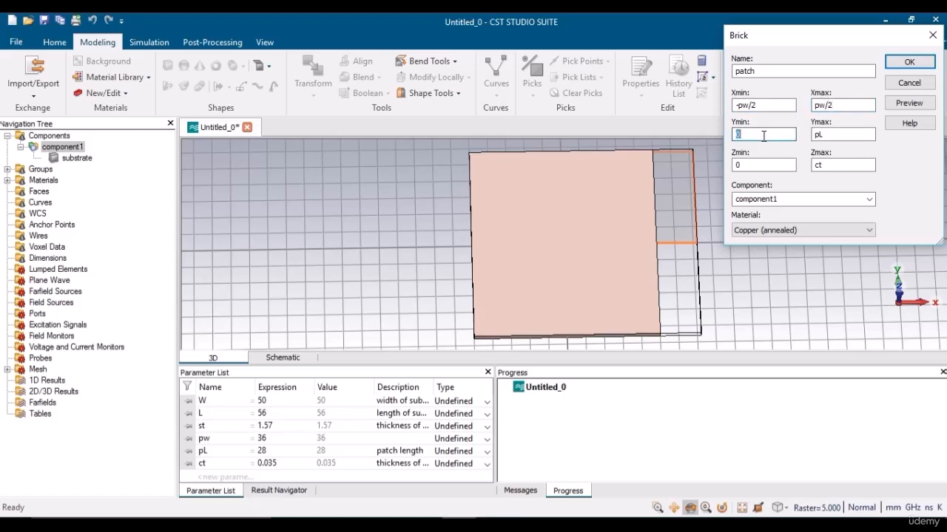
{"action": "type", "text": "pL/2"}
{"action": "left_click", "coordinate": [736, 135]}
{"action": "type", "text": "-"}
{"action": "left_click", "coordinate": [827, 137]}
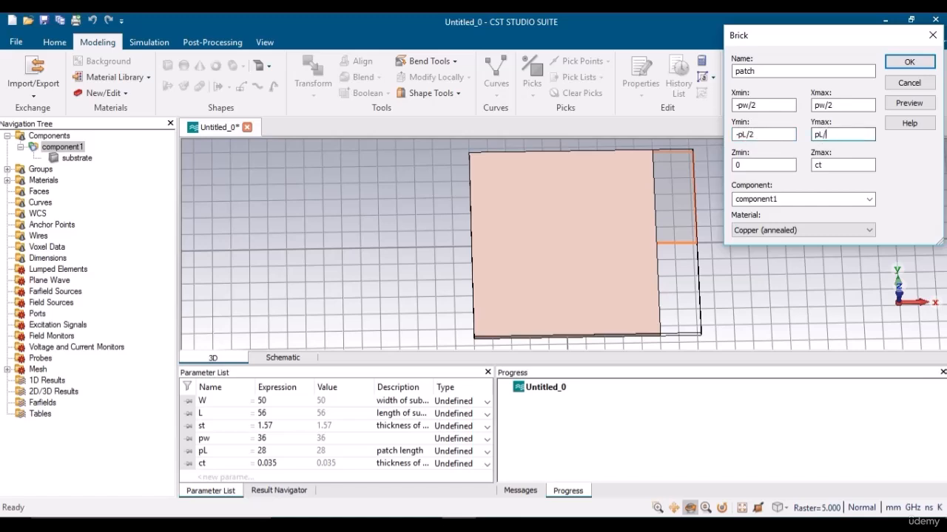
{"action": "left_click", "coordinate": [909, 103]}
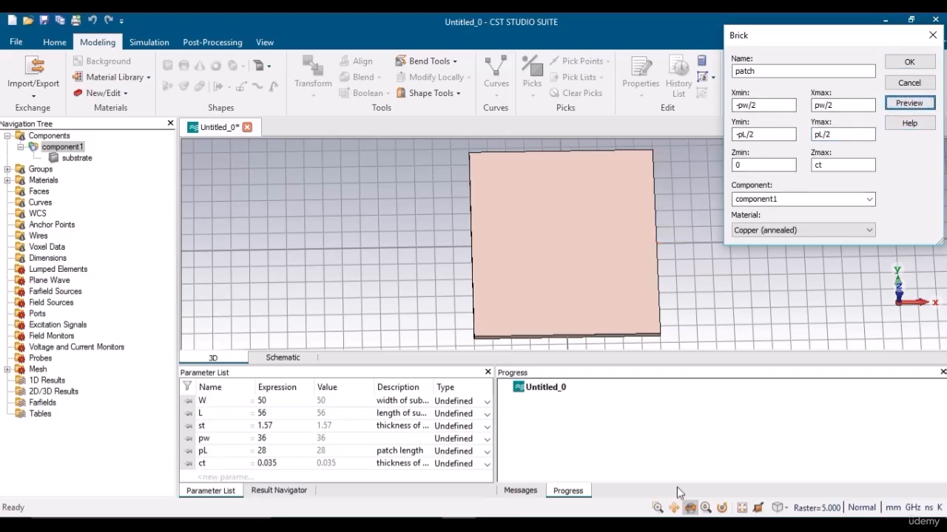
- Place the patch on top of the substrate with Zmin st and Zmax ct+st, preview it and create the brick
{"action": "left_click_drag", "start_coordinate": [522, 242], "coordinate": [735, 168]}
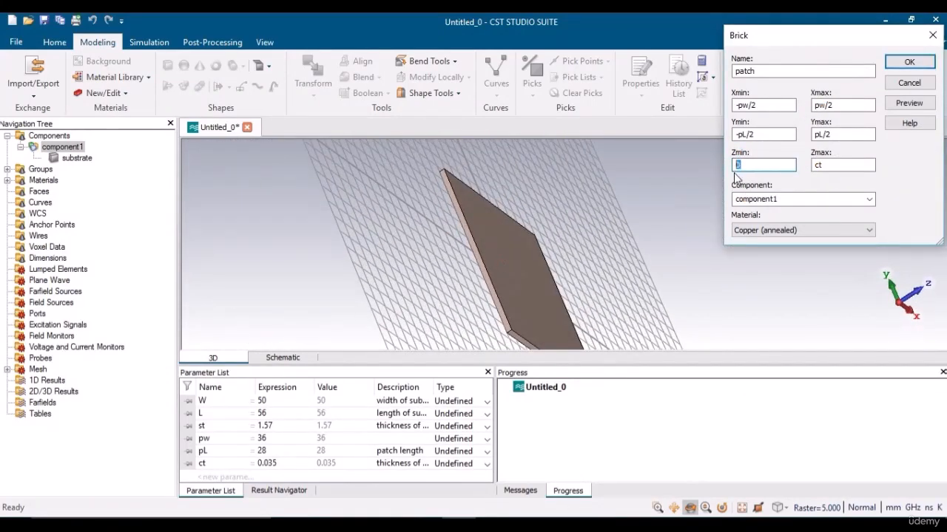
{"action": "type", "text": "st"}
{"action": "left_click", "coordinate": [830, 164]}
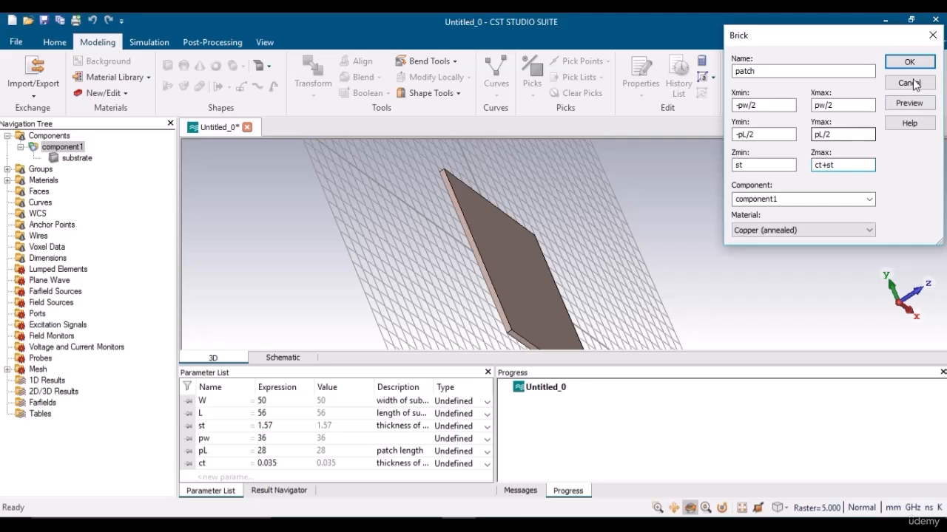
{"action": "left_click", "coordinate": [909, 103]}
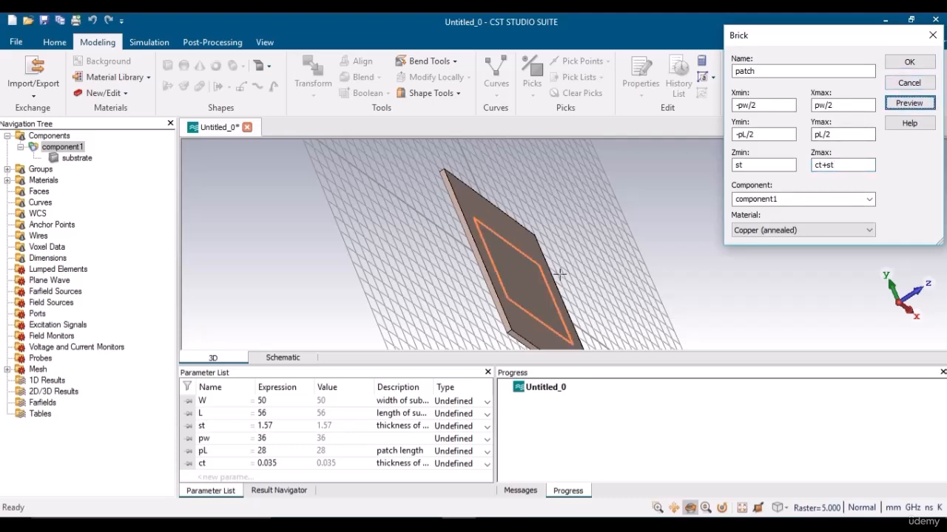
{"action": "left_click_drag", "start_coordinate": [567, 273], "coordinate": [395, 388]}
{"action": "key", "text": "space"}
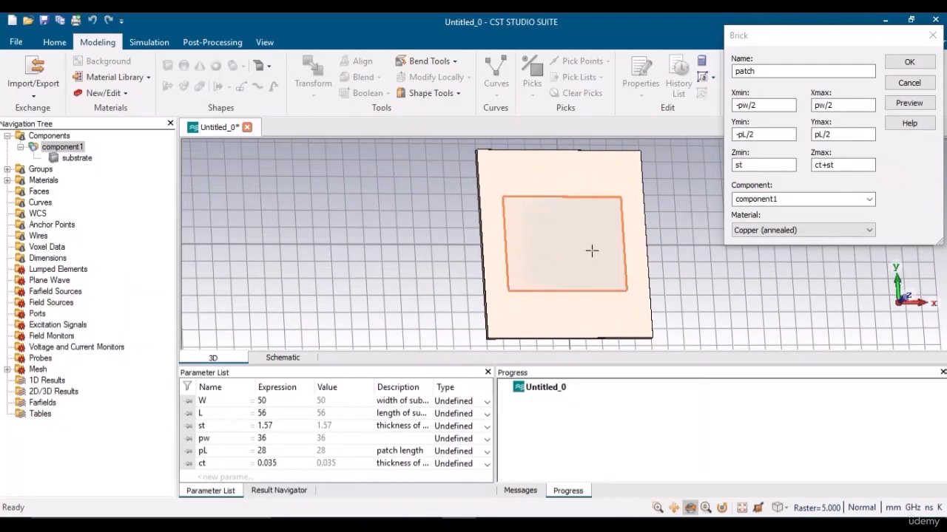
{"action": "left_click", "coordinate": [910, 63]}
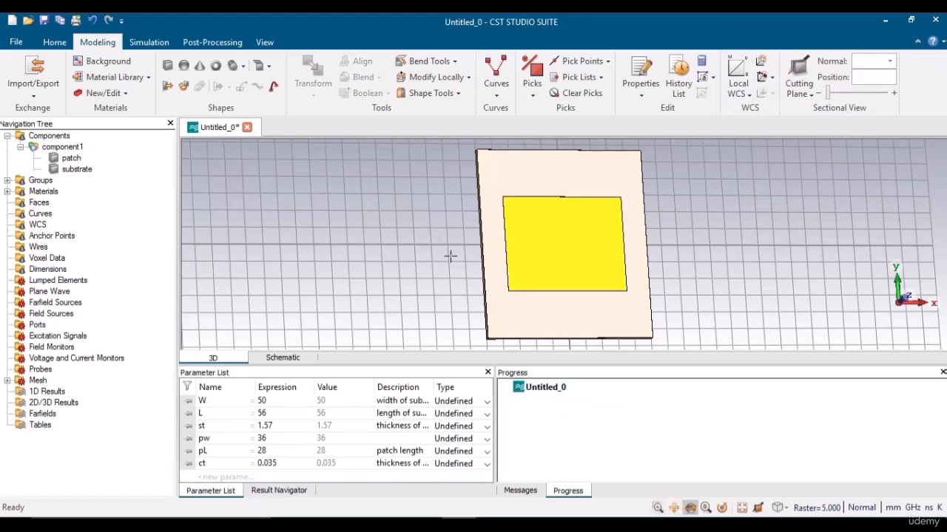
- Measure the patch's length and width by picking its side edge and its upper edge, clearing each pick
{"action": "key", "text": "f"}
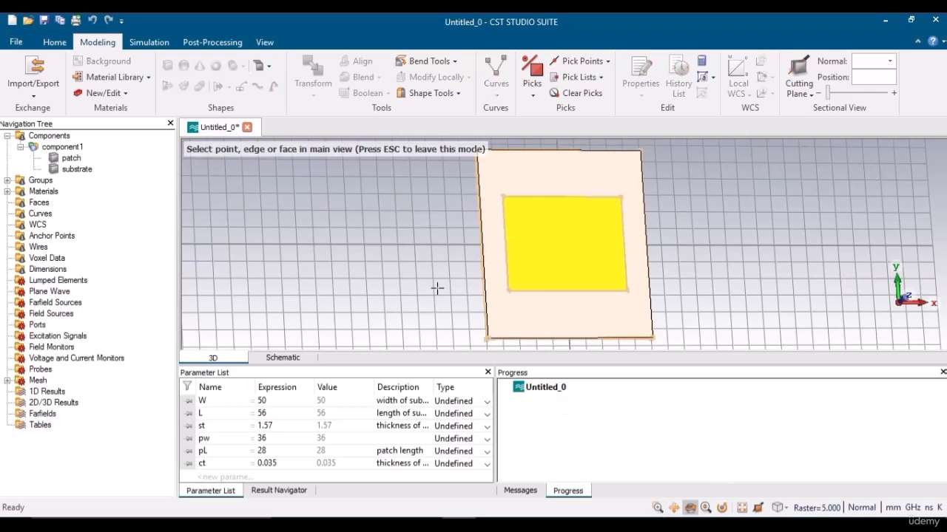
{"action": "left_click", "coordinate": [507, 240]}
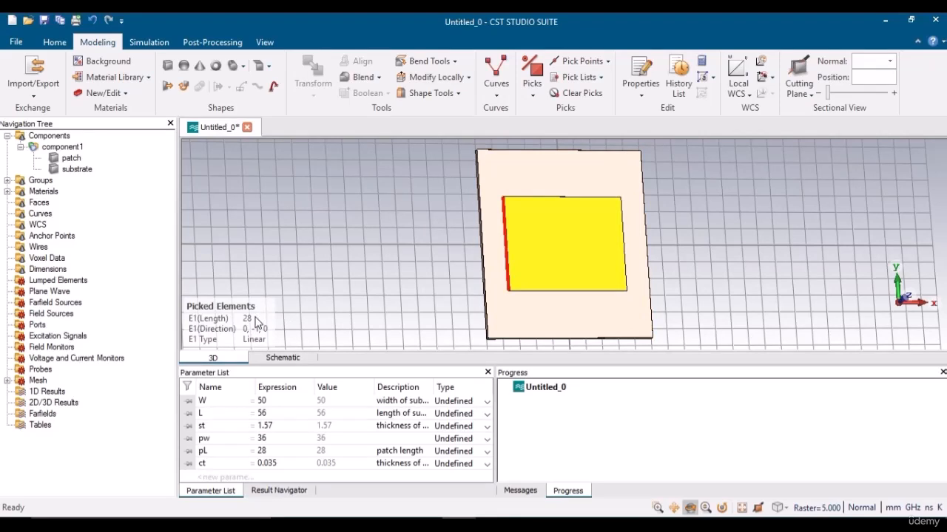
{"action": "key", "text": "d"}
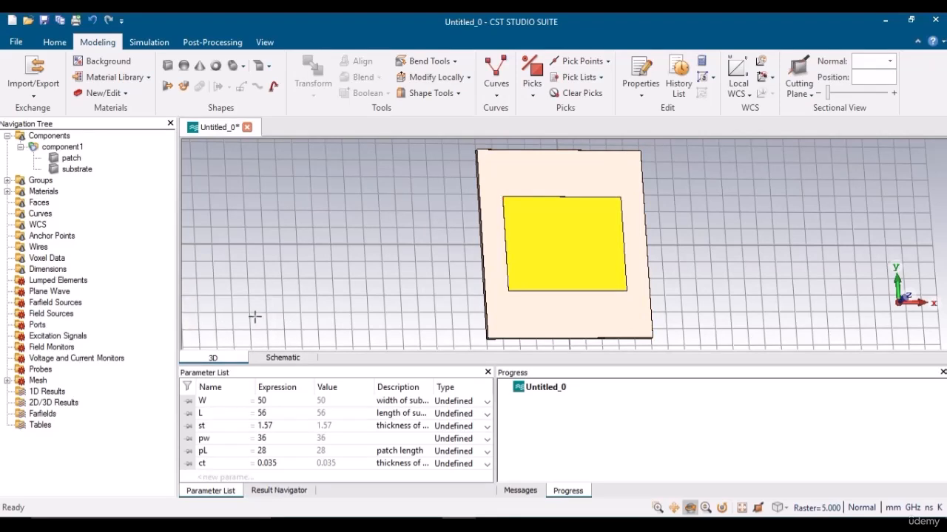
{"action": "key", "text": "s"}
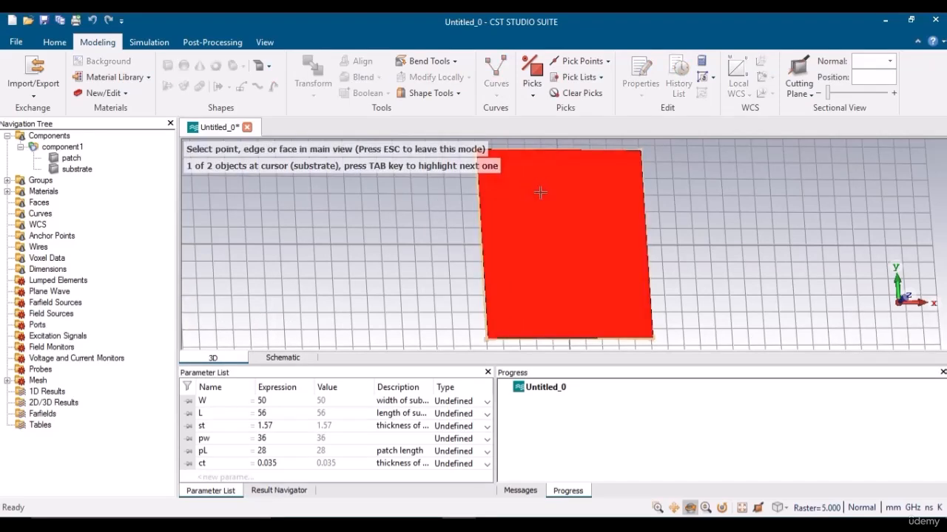
{"action": "left_click", "coordinate": [538, 196]}
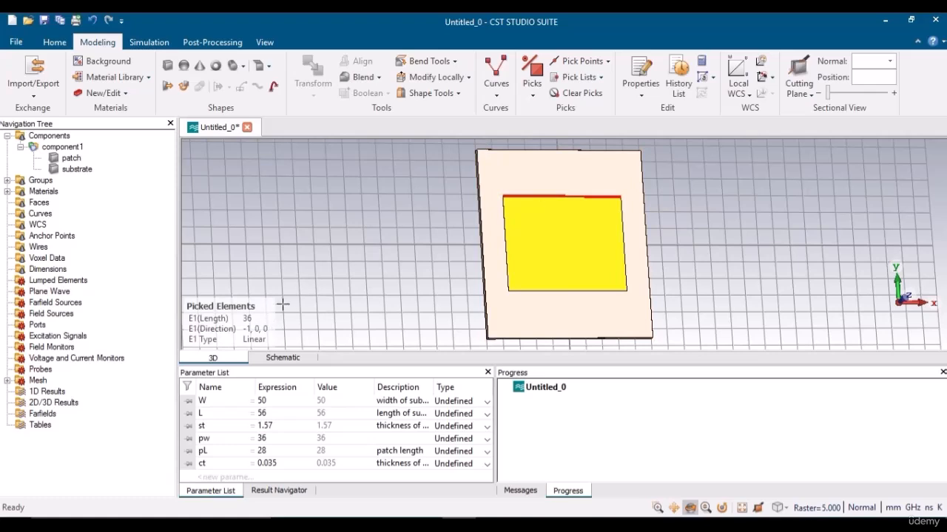
{"action": "key", "text": "d"}
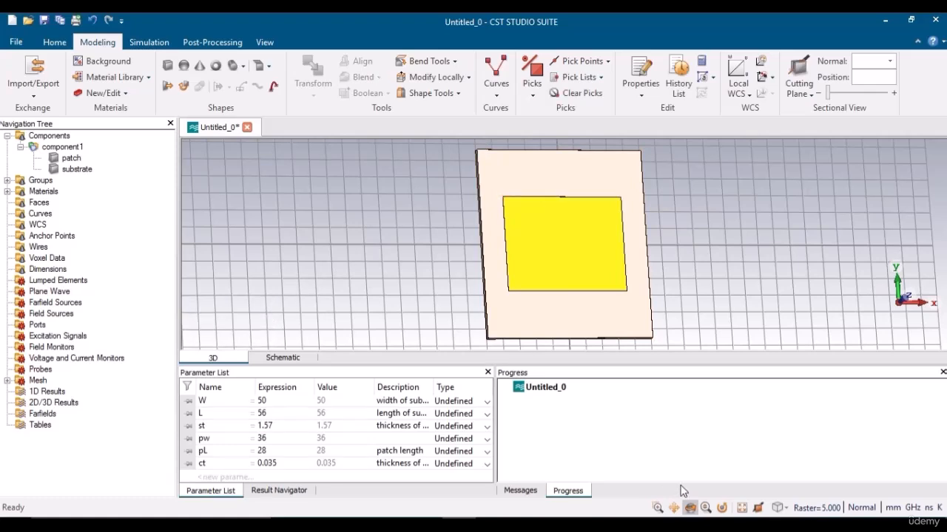
- Measure the patch's thickness by picking the short vertical edge at its lower corner, and clear the pick
{"action": "left_click", "coordinate": [657, 507]}
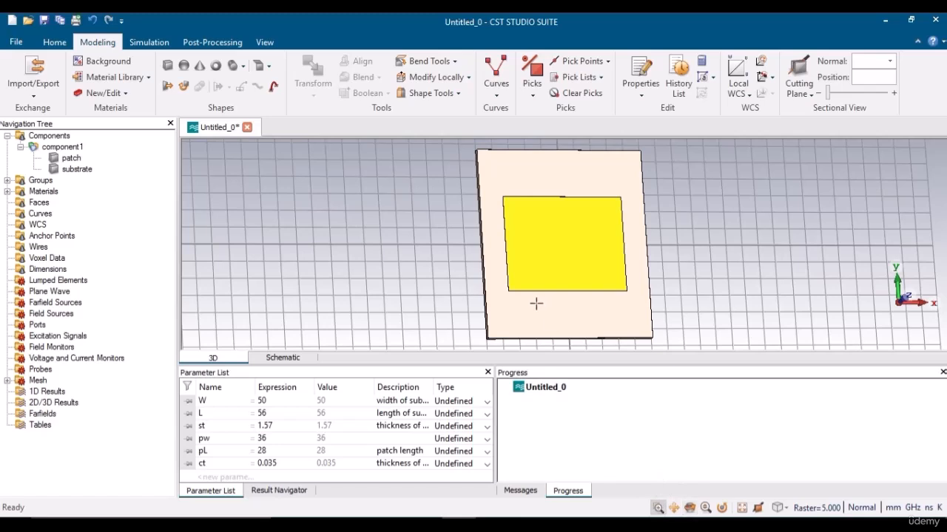
{"action": "left_click_drag", "start_coordinate": [498, 281], "coordinate": [524, 305]}
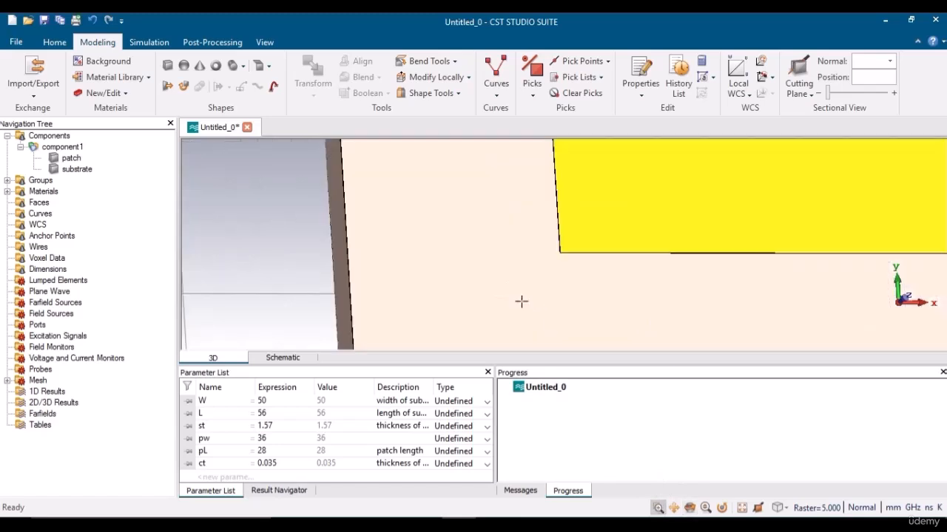
{"action": "left_click_drag", "start_coordinate": [544, 214], "coordinate": [591, 290]}
{"action": "left_click_drag", "start_coordinate": [523, 225], "coordinate": [580, 268]}
{"action": "left_click", "coordinate": [689, 508]}
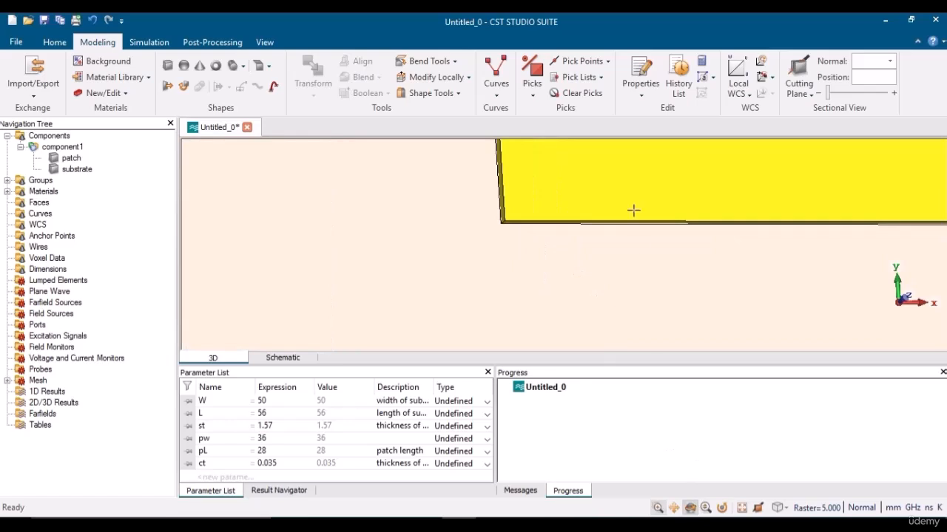
{"action": "left_click_drag", "start_coordinate": [634, 212], "coordinate": [720, 177]}
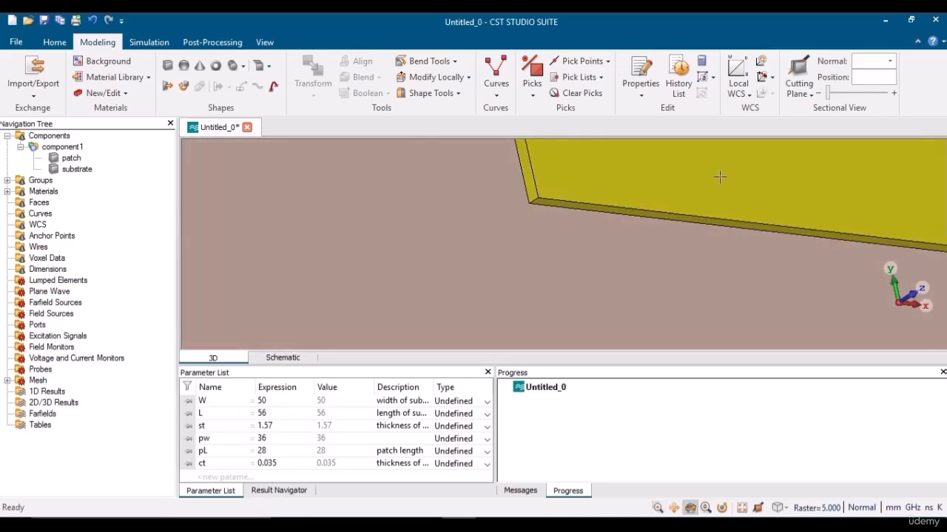
{"action": "key", "text": "s"}
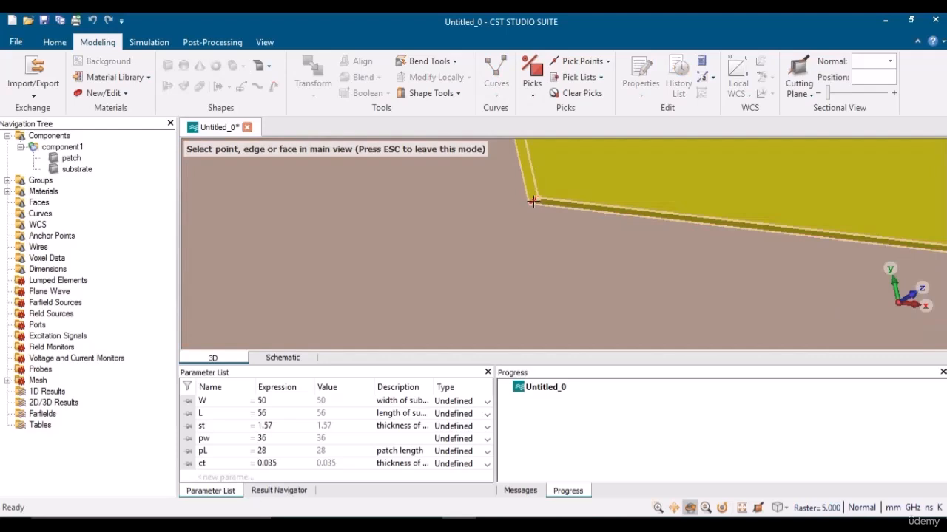
{"action": "left_click", "coordinate": [533, 201]}
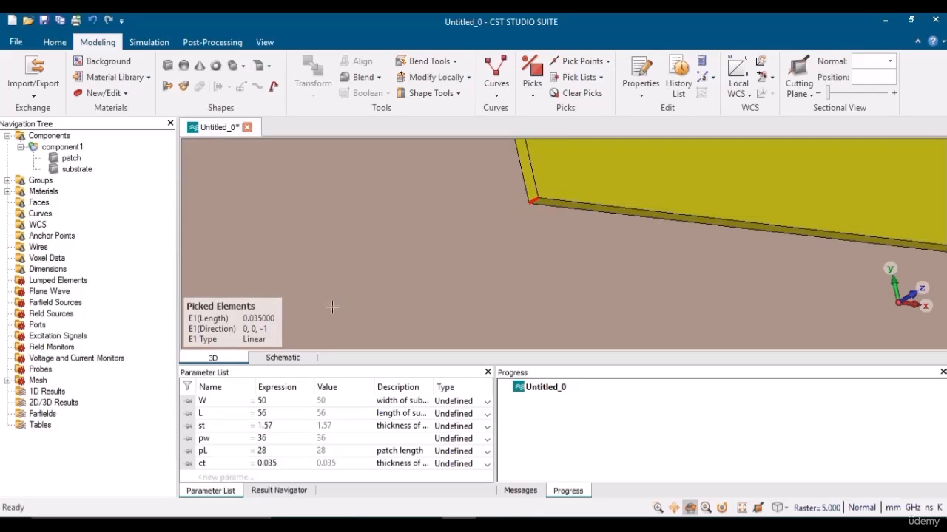
{"action": "key", "text": "d"}
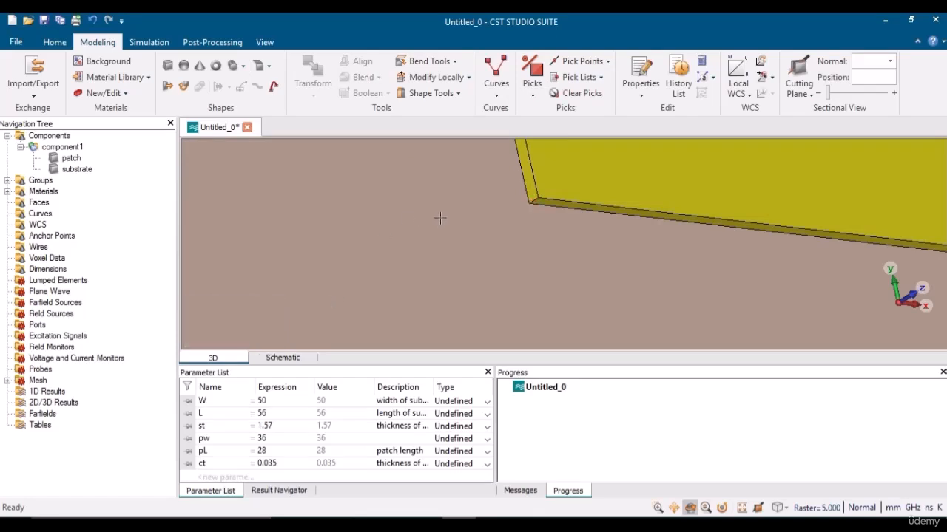
- Show the whole antenna model again and switch to PowerPoint, selecting the feed line below the patch on the slide
{"action": "key", "text": "space"}
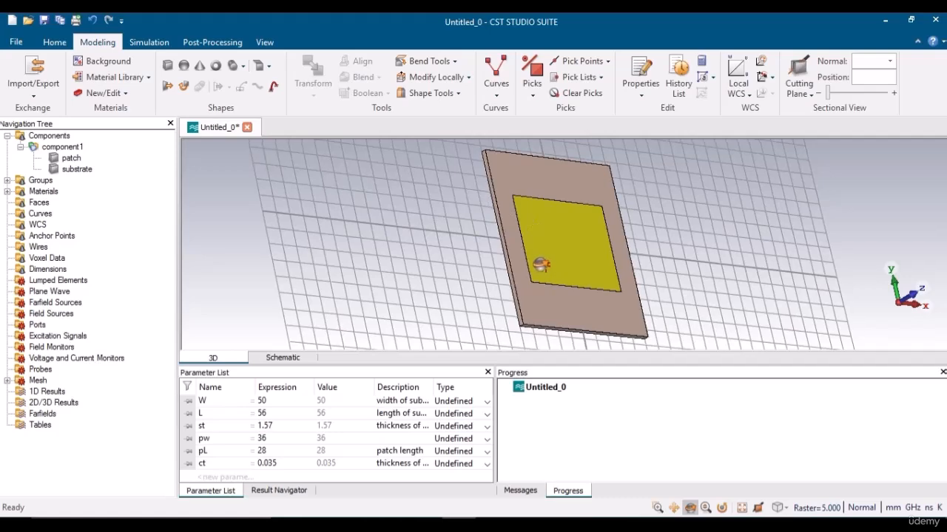
{"action": "left_click_drag", "start_coordinate": [540, 264], "coordinate": [438, 302]}
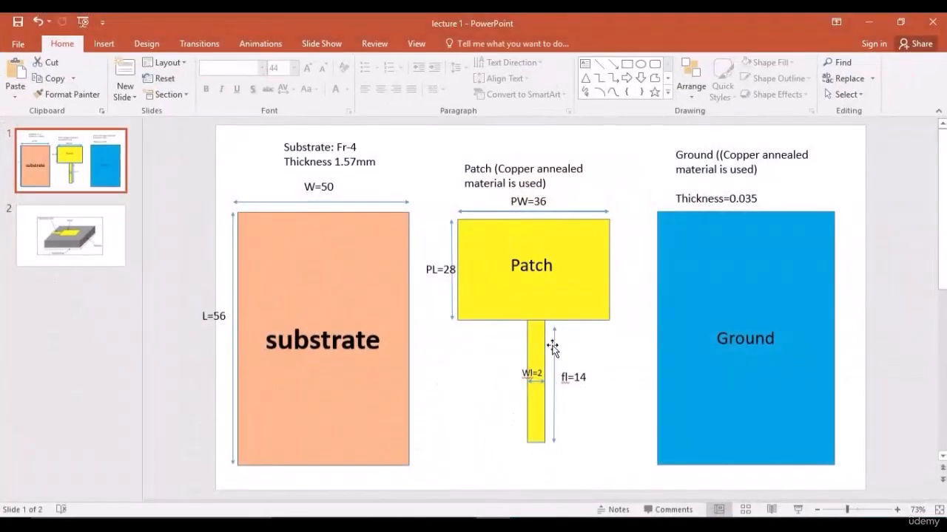
{"action": "left_click", "coordinate": [535, 344]}
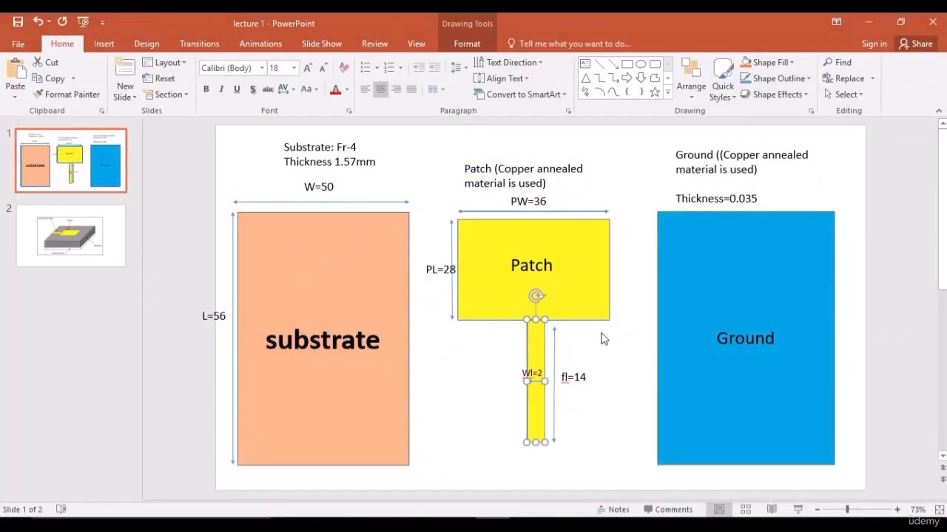
- Check the feed line on the slide together with its length and width labels
{"action": "left_click", "coordinate": [599, 366]}
{"action": "left_click", "coordinate": [535, 334]}
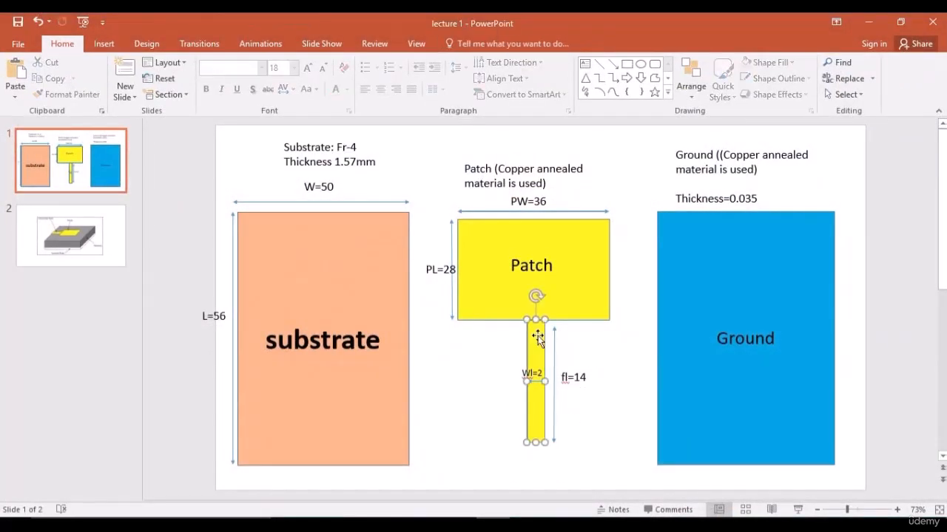
{"action": "left_click", "coordinate": [576, 377]}
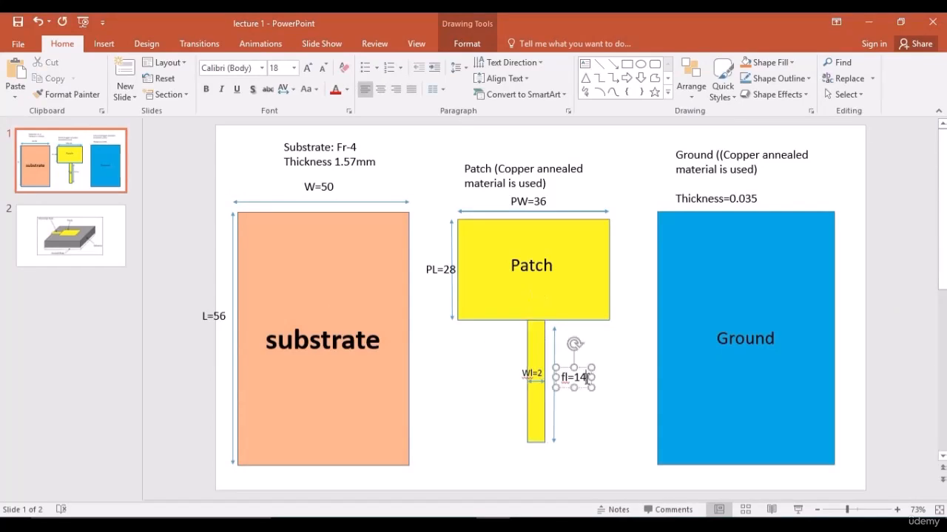
{"action": "left_click", "coordinate": [543, 373]}
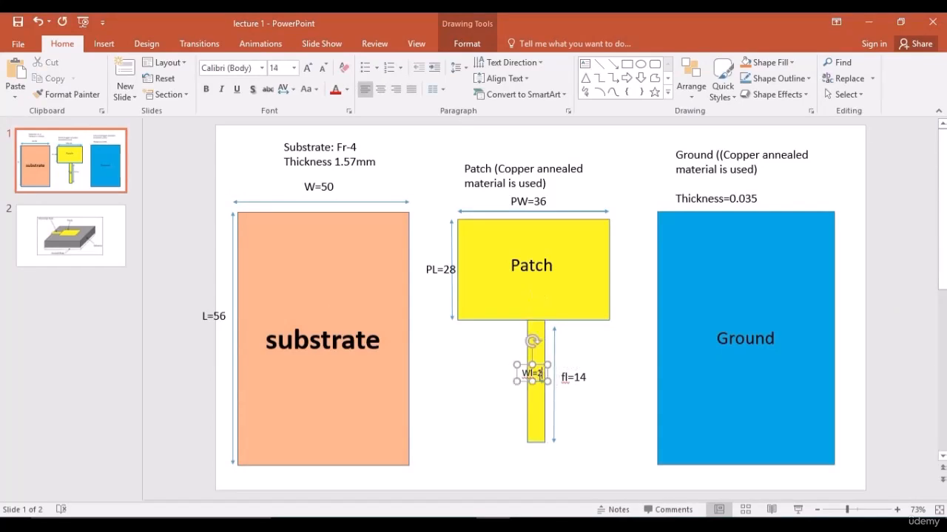
{"action": "left_click", "coordinate": [566, 380]}
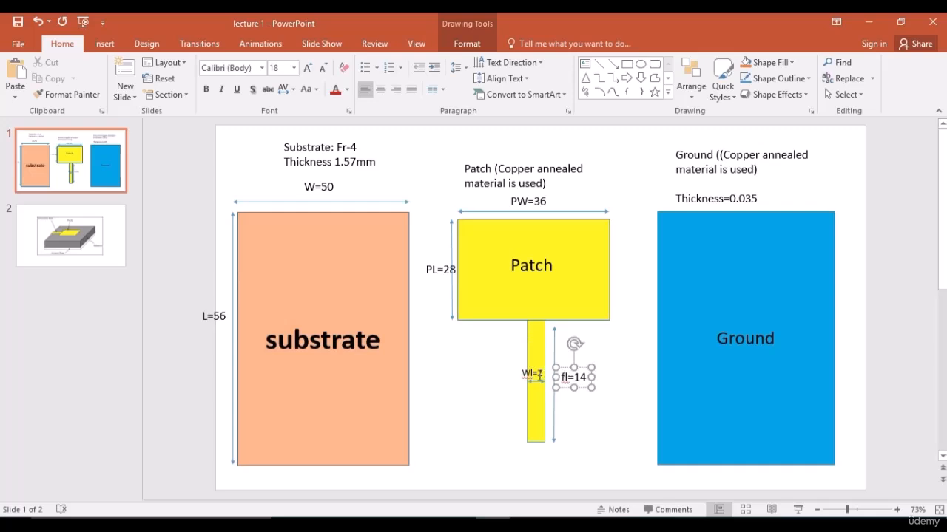
- Relabel the feed line's width on the slide as fw=2 and switch back to CST Studio Suite
{"action": "left_click", "coordinate": [531, 375]}
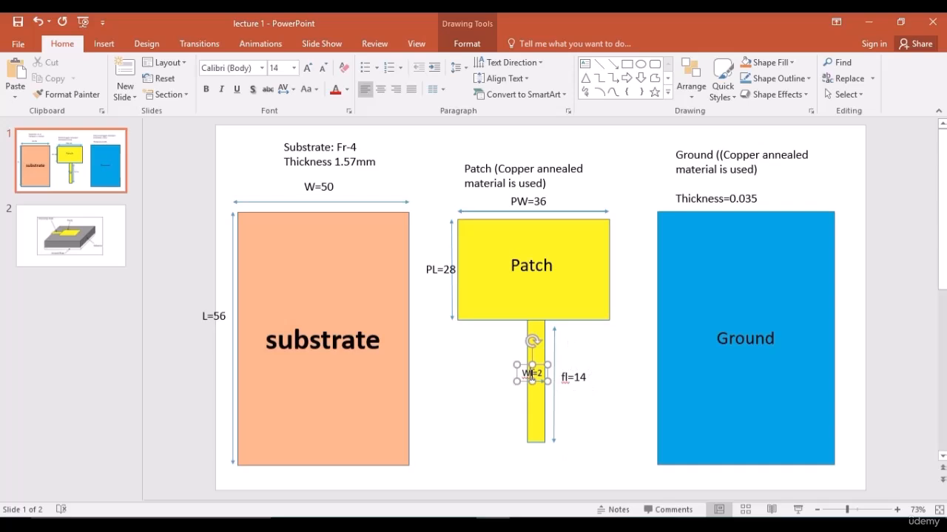
{"action": "key", "text": "BackSpace"}
{"action": "key", "text": "Delete"}
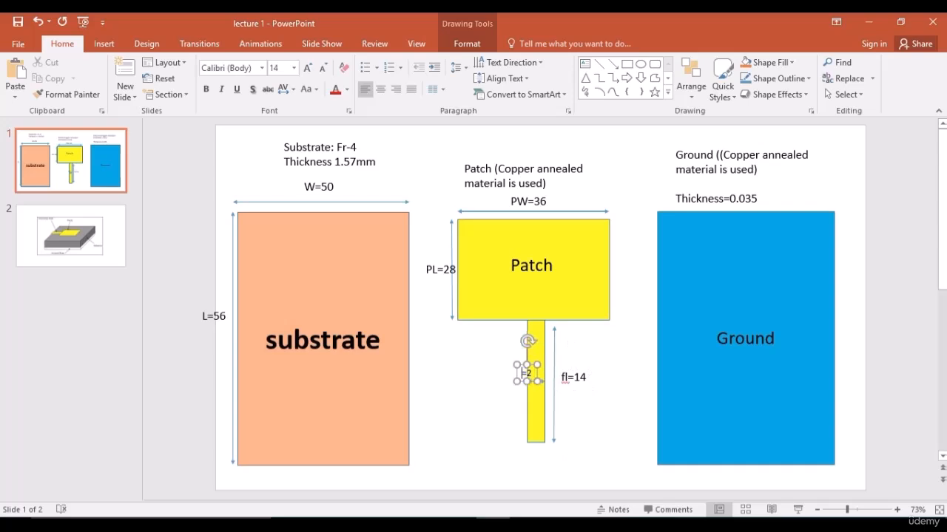
{"action": "type", "text": "fw"}
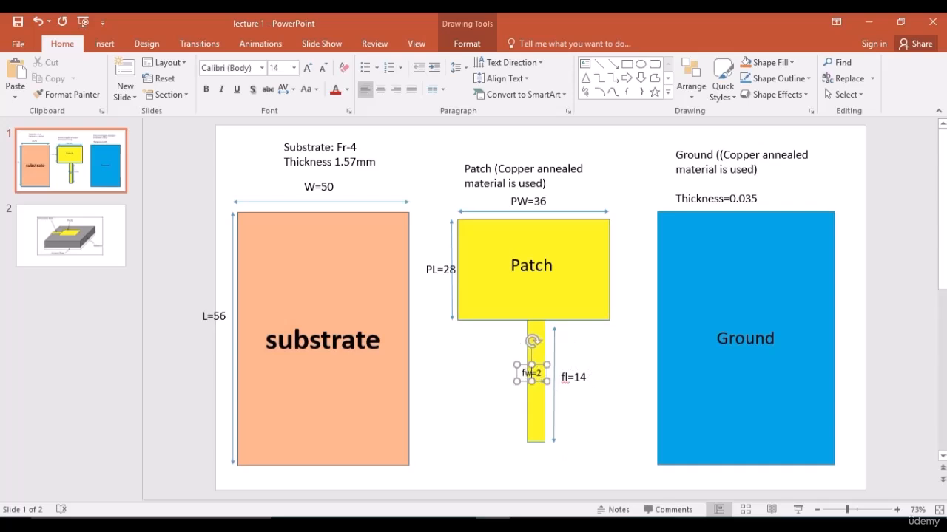
{"action": "left_click", "coordinate": [585, 377]}
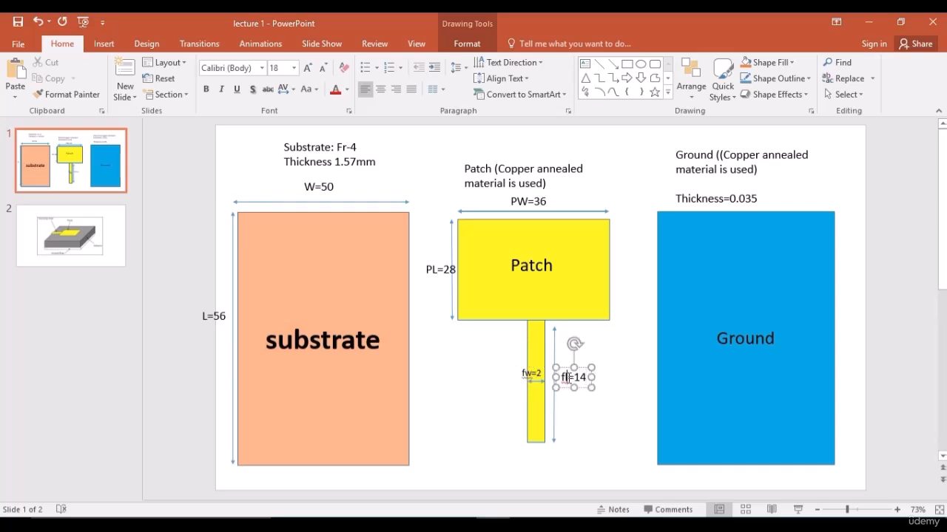
{"action": "left_click", "coordinate": [577, 401]}
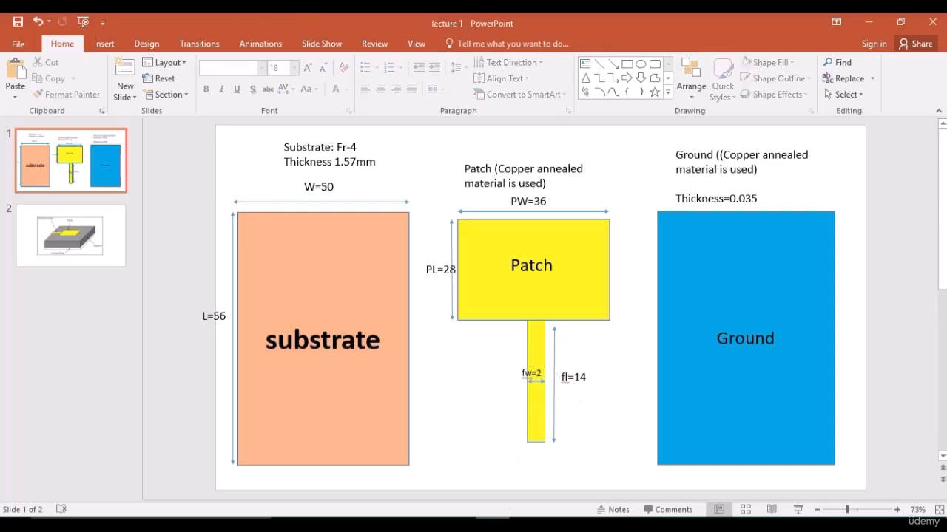
{"action": "left_click", "coordinate": [458, 525]}
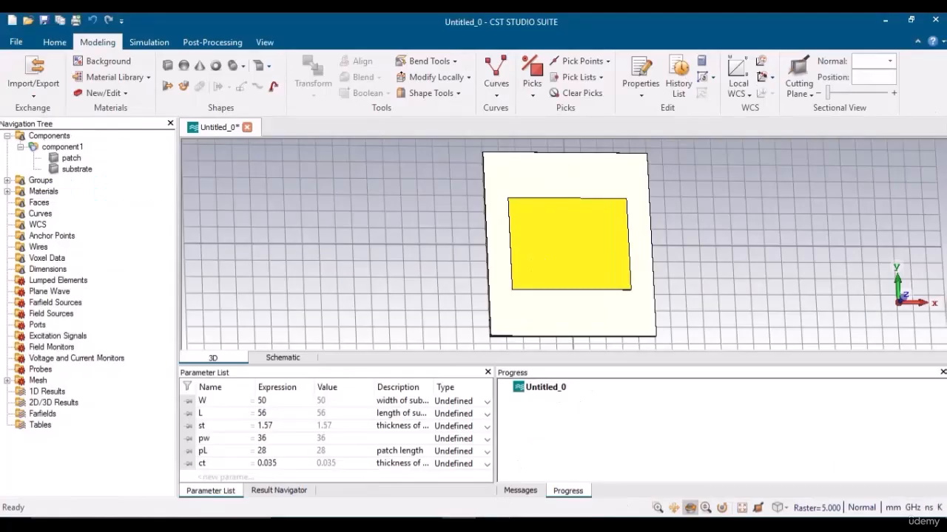
{"action": "left_click", "coordinate": [168, 66]}
{"action": "key", "text": "Escape"}
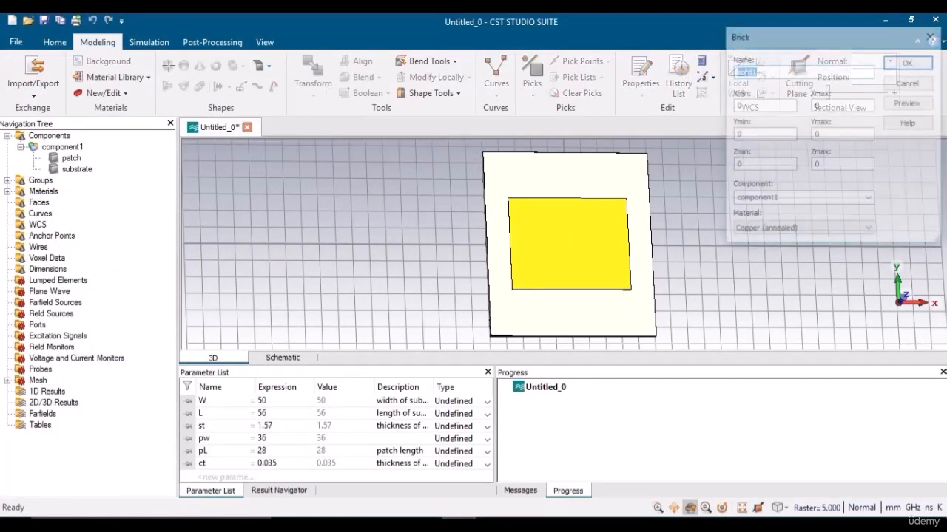
{"action": "type", "text": "feed line"}
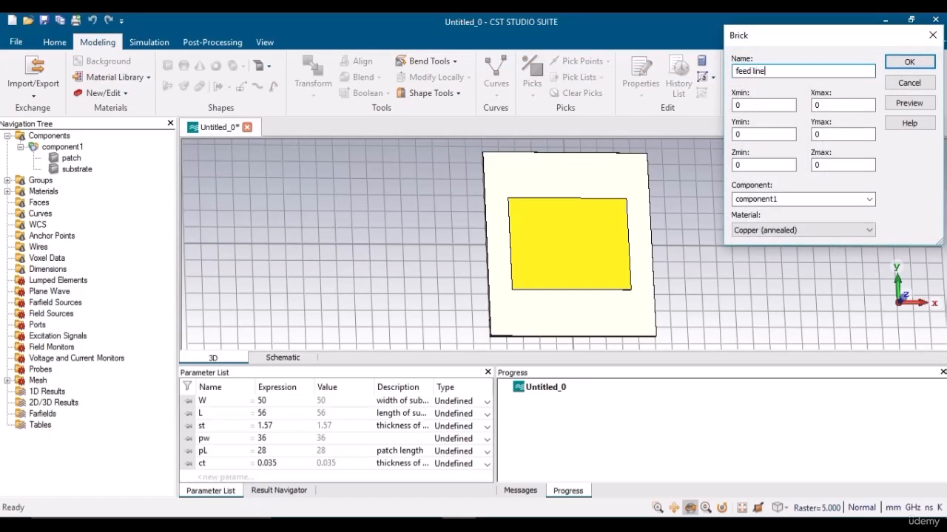
{"action": "double_click", "coordinate": [754, 108]}
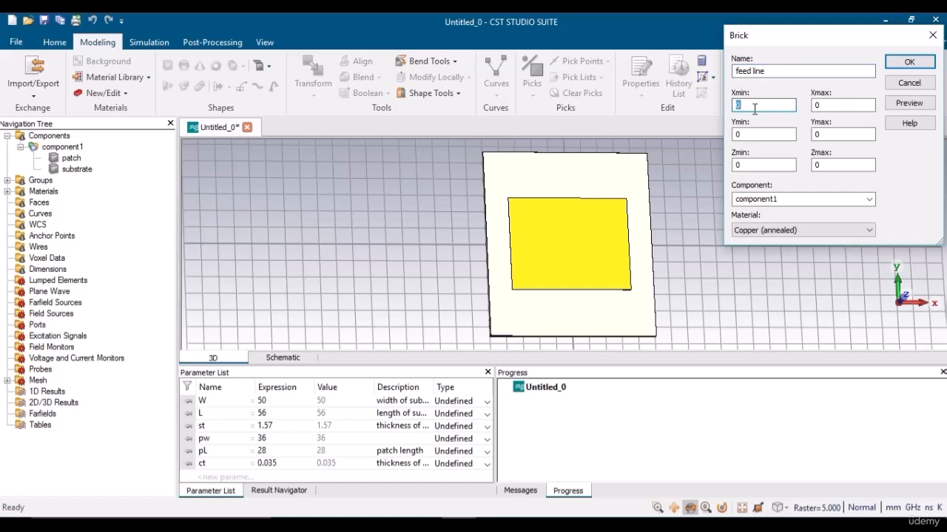
{"action": "type", "text": "fw/2"}
{"action": "double_click", "coordinate": [829, 103]}
{"action": "type", "text": "f"}
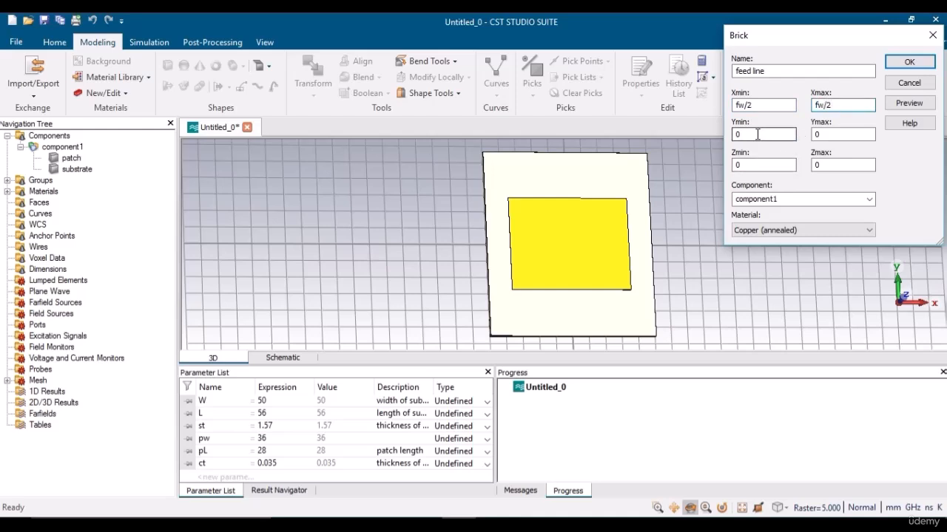
{"action": "left_click", "coordinate": [905, 84]}
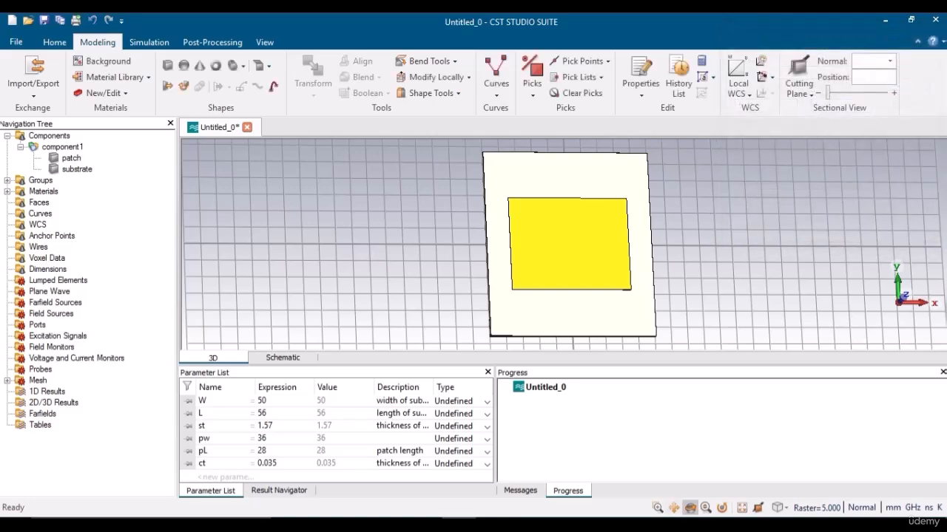
- Pick the midpoint of the patch's lower edge on its top face
{"action": "left_click_drag", "start_coordinate": [589, 294], "coordinate": [567, 274]}
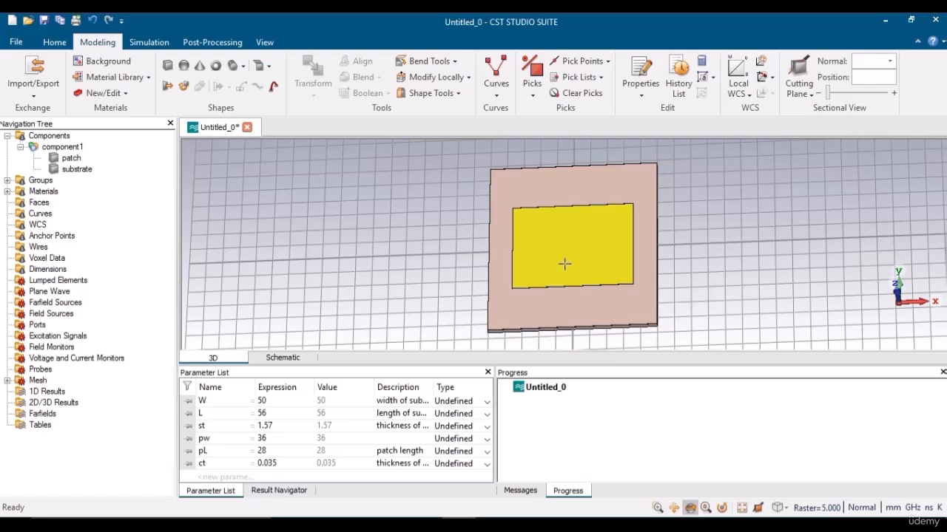
{"action": "left_click", "coordinate": [657, 508]}
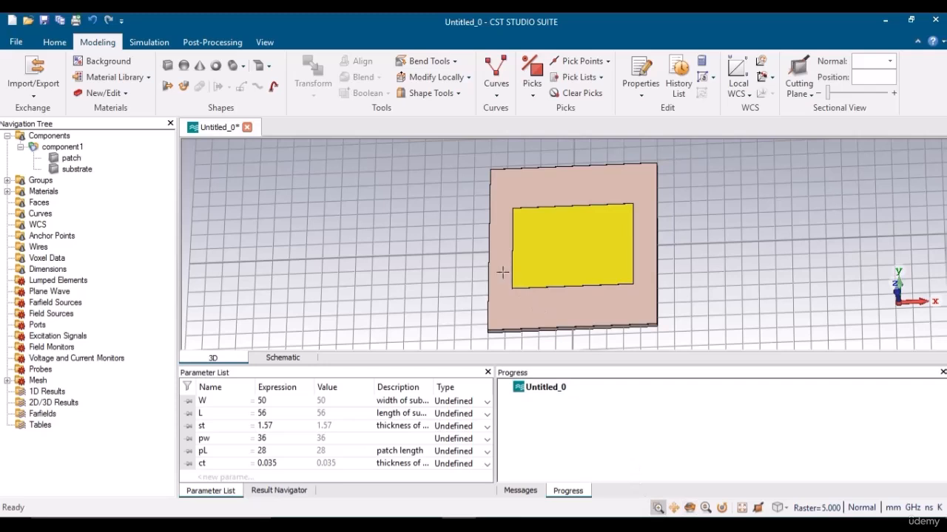
{"action": "left_click_drag", "start_coordinate": [502, 273], "coordinate": [652, 317]}
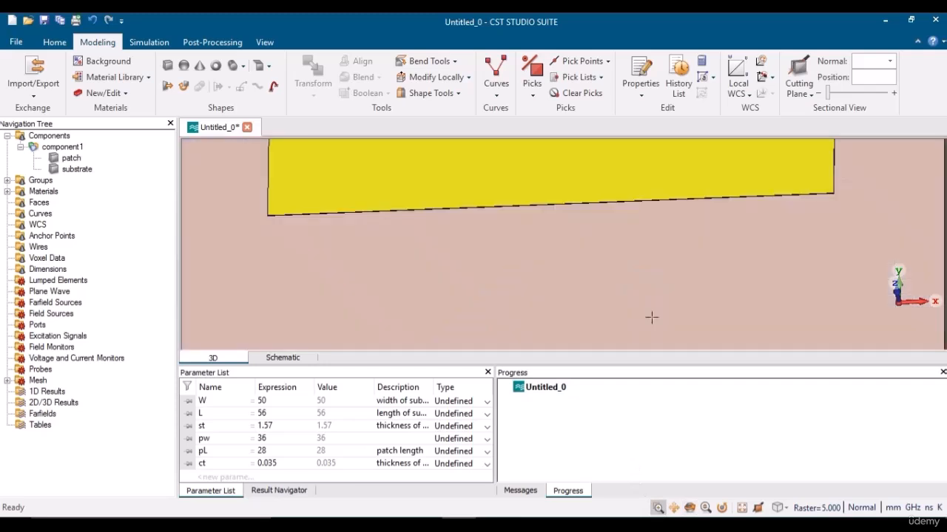
{"action": "key", "text": "e"}
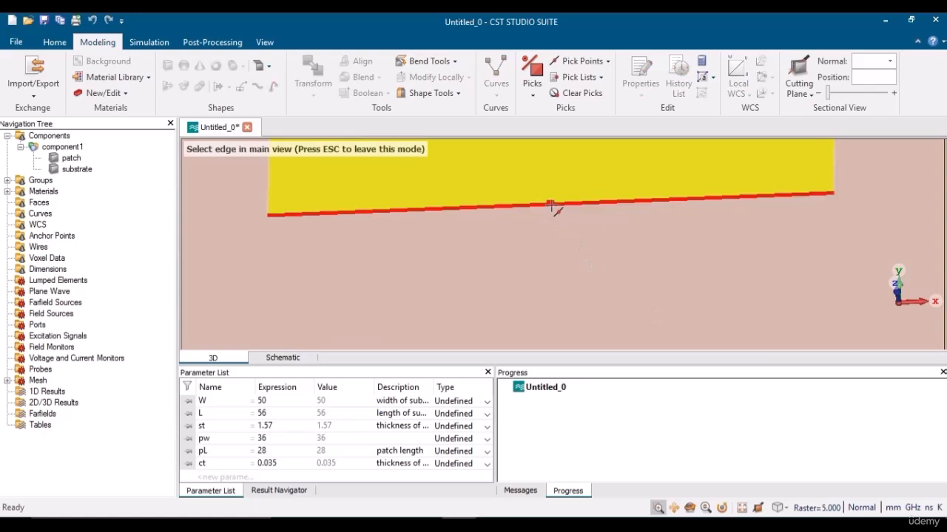
{"action": "left_click", "coordinate": [551, 206]}
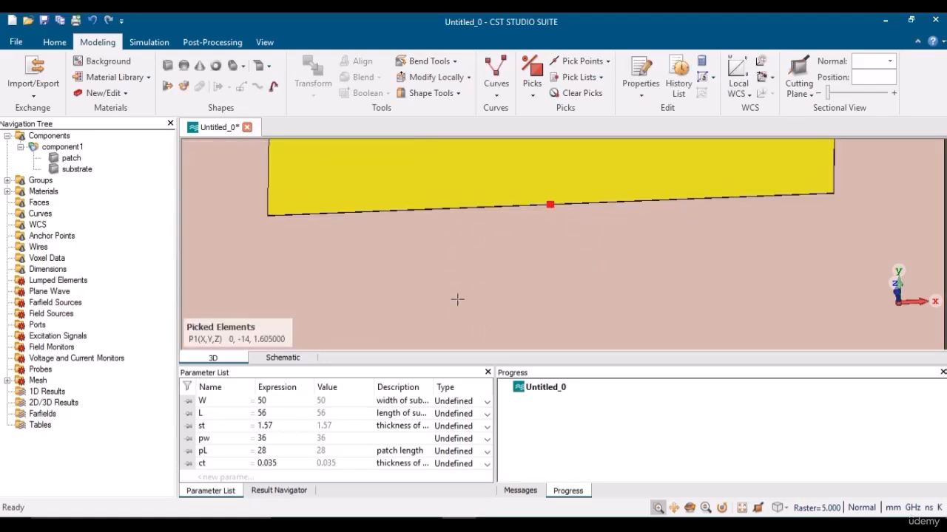
- Align the local working coordinate system with the picked midpoint of the patch's lower edge
{"action": "left_click", "coordinate": [630, 523]}
{"action": "left_click", "coordinate": [65, 331]}
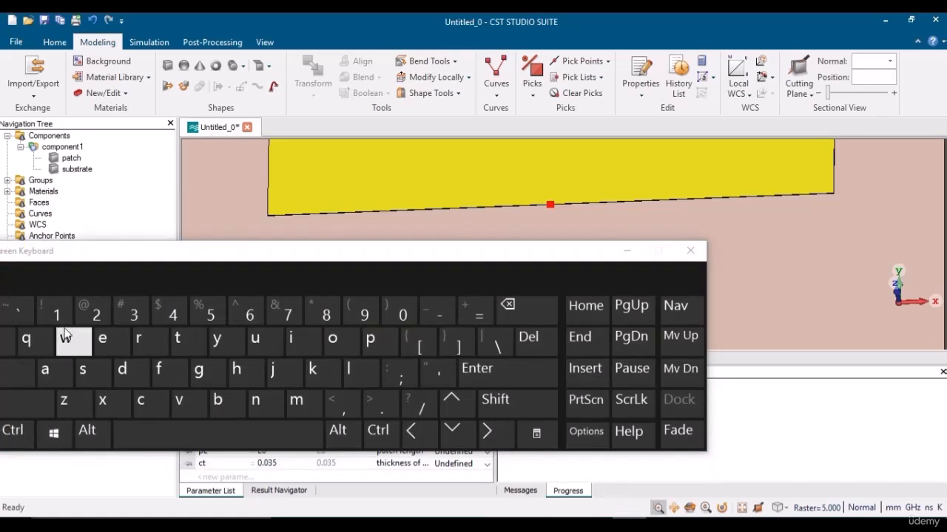
{"action": "left_click", "coordinate": [613, 250]}
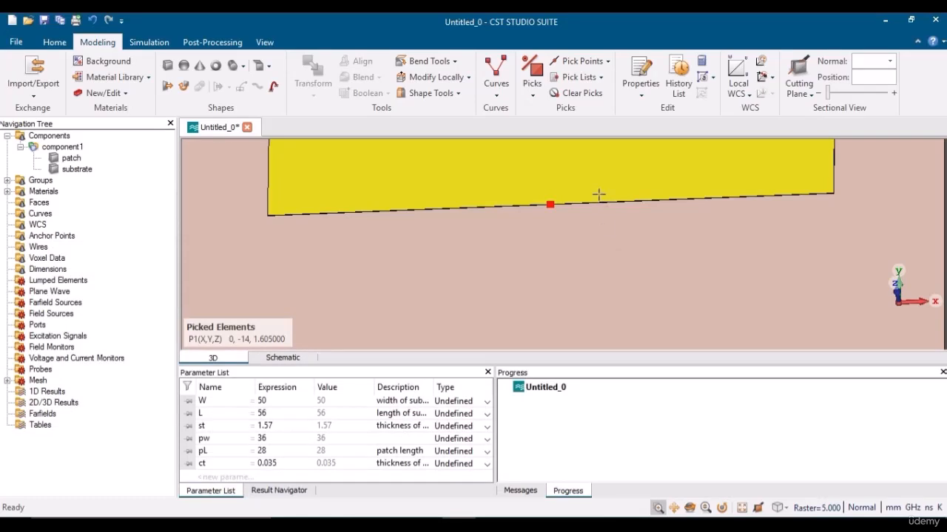
{"action": "key", "text": "w"}
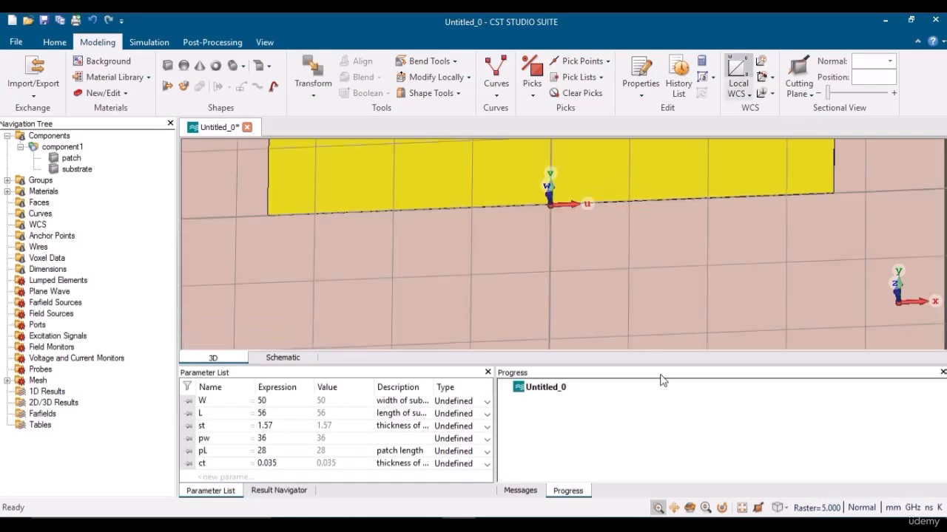
{"action": "left_click", "coordinate": [690, 508]}
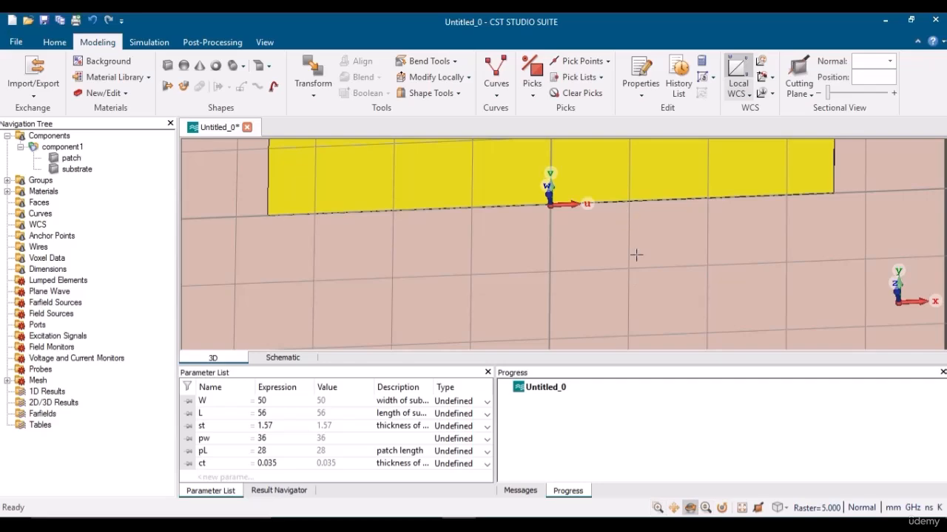
{"action": "mouse_move", "coordinate": [636, 256]}
{"action": "left_mouse_down"}
{"action": "mouse_move", "coordinate": [630, 229]}
{"action": "mouse_move", "coordinate": [646, 243]}
{"action": "left_mouse_up"}
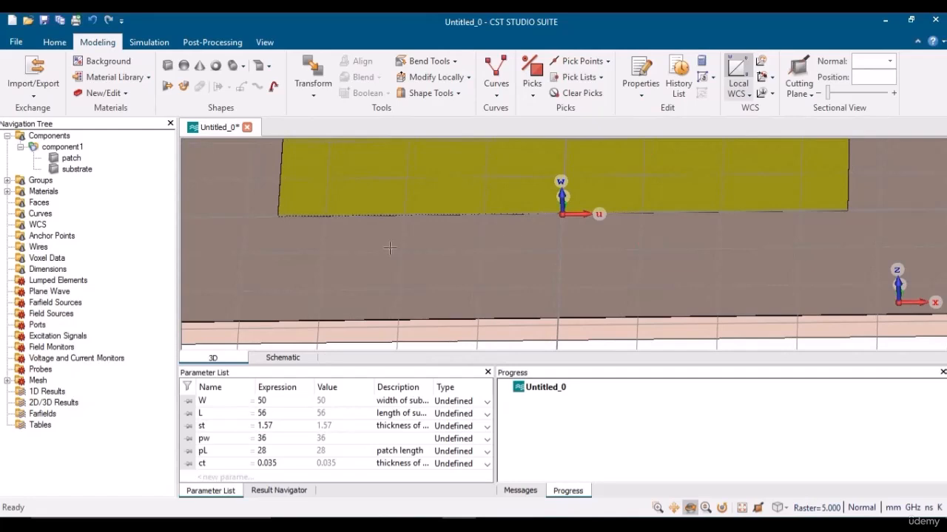
- Start a brick named feed line in the local coordinates with Umin -fw/2 and Umax fw/2
{"action": "left_click", "coordinate": [167, 65]}
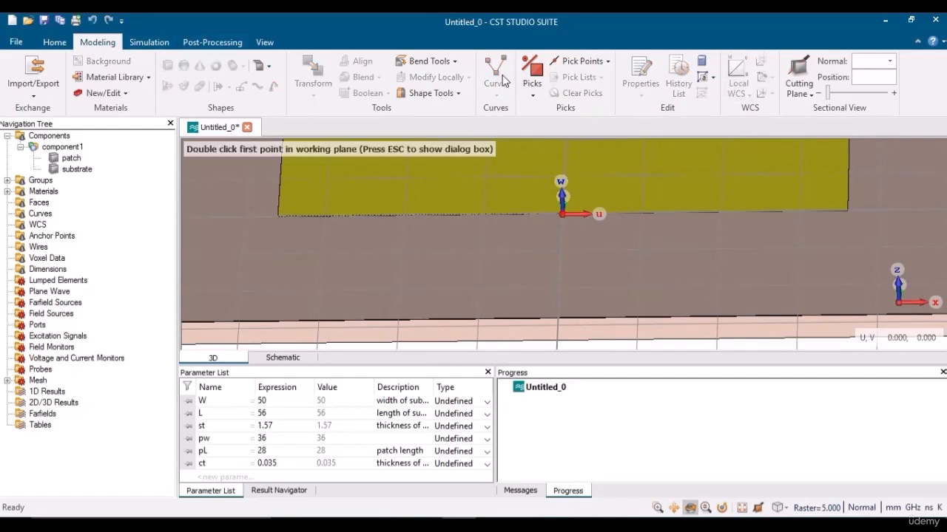
{"action": "key", "text": "Escape"}
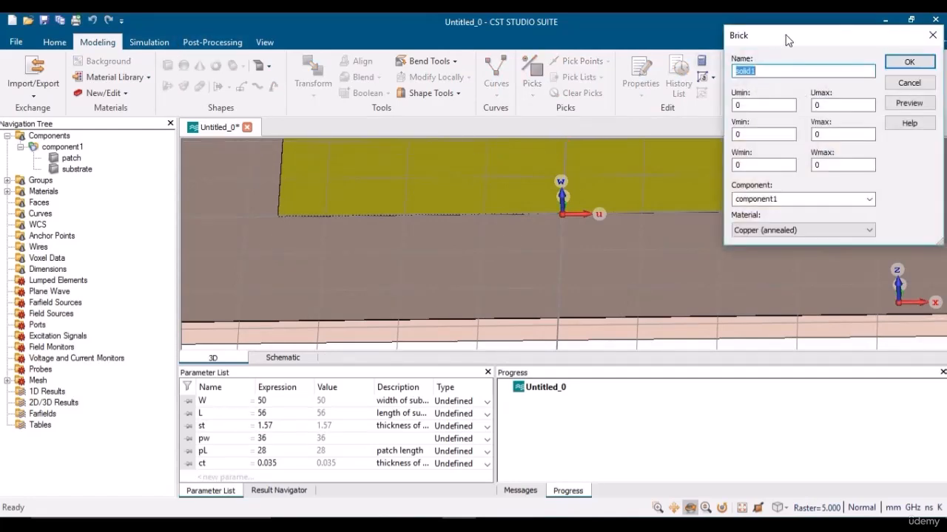
{"action": "type", "text": "feed line"}
{"action": "double_click", "coordinate": [761, 107]}
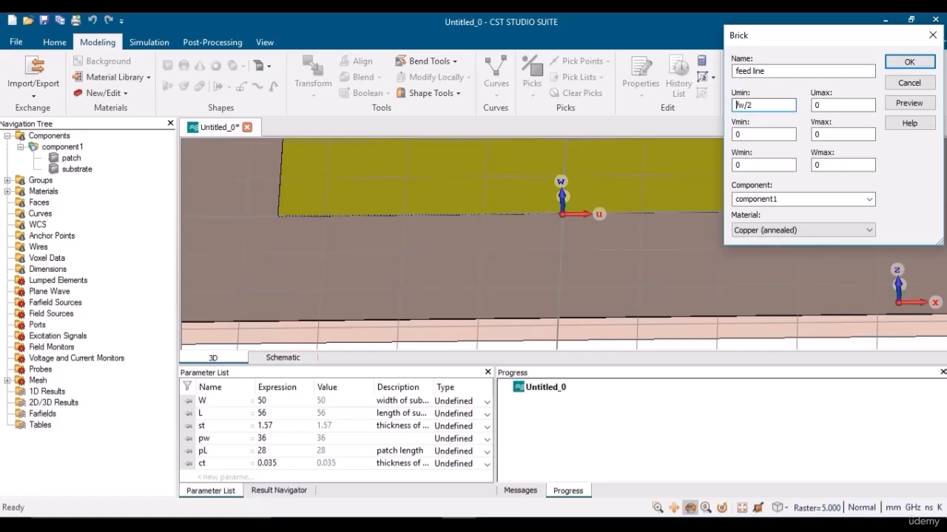
{"action": "key", "text": "Home"}
{"action": "type", "text": "-"}
{"action": "double_click", "coordinate": [825, 104]}
{"action": "type", "text": "fw"}
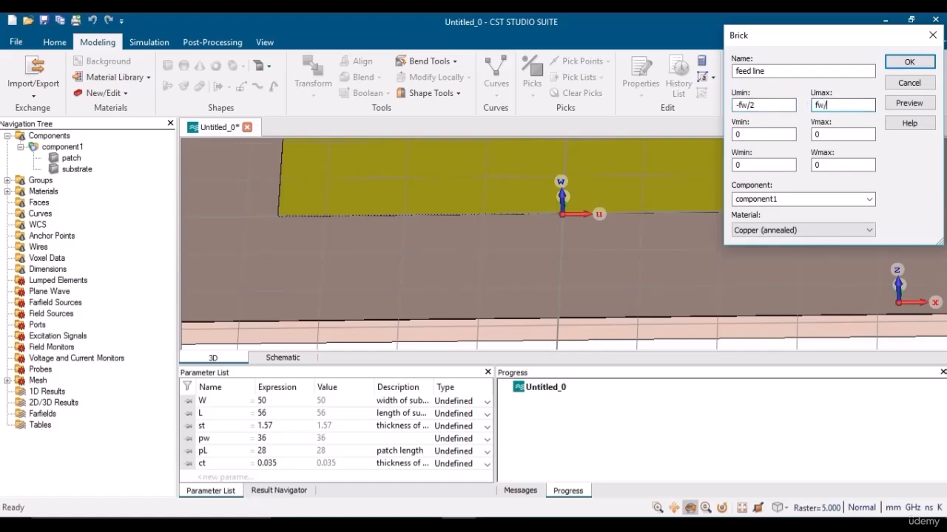
- Set the feed line's Vmax to -fl and Wmax to ct, keeping Vmin and Wmin at 0
{"action": "left_click", "coordinate": [773, 139]}
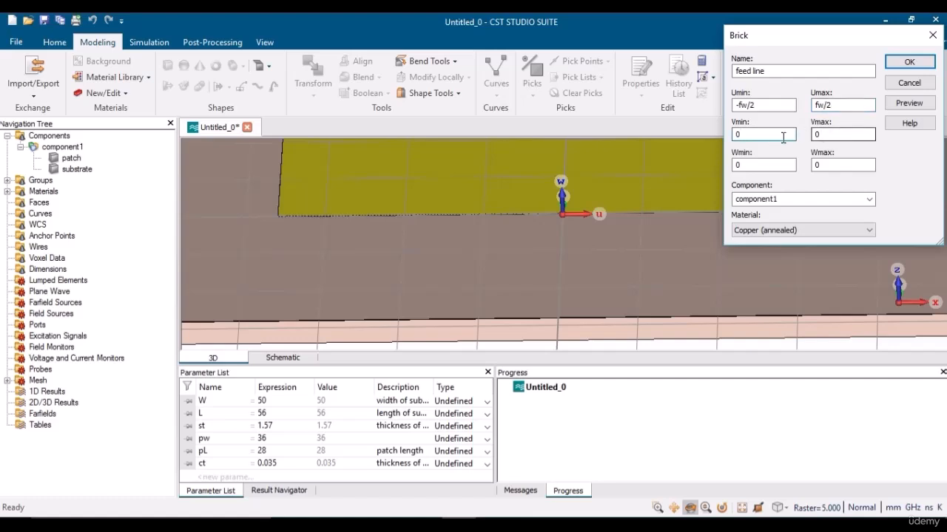
{"action": "double_click", "coordinate": [827, 135]}
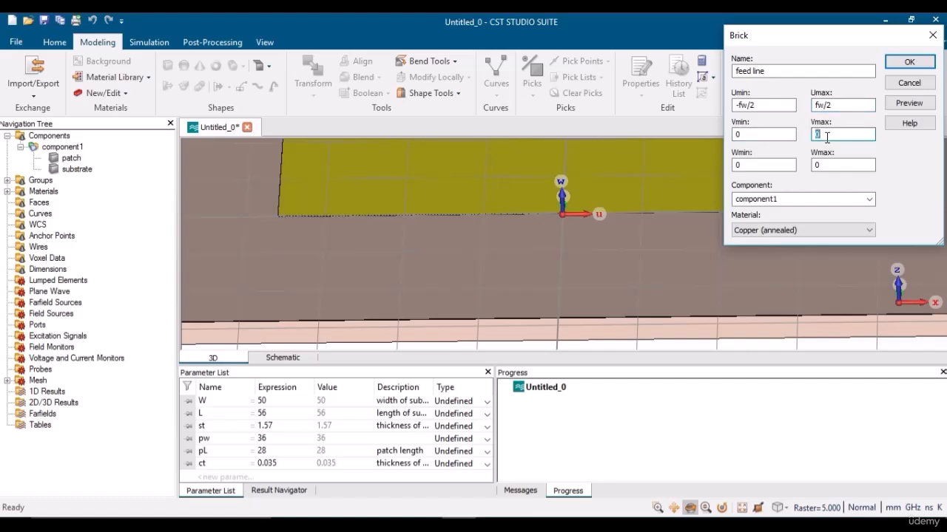
{"action": "type", "text": "-fl"}
{"action": "mouse_move", "coordinate": [589, 215]}
{"action": "left_mouse_down"}
{"action": "mouse_move", "coordinate": [590, 258]}
{"action": "mouse_move", "coordinate": [575, 225]}
{"action": "left_mouse_up"}
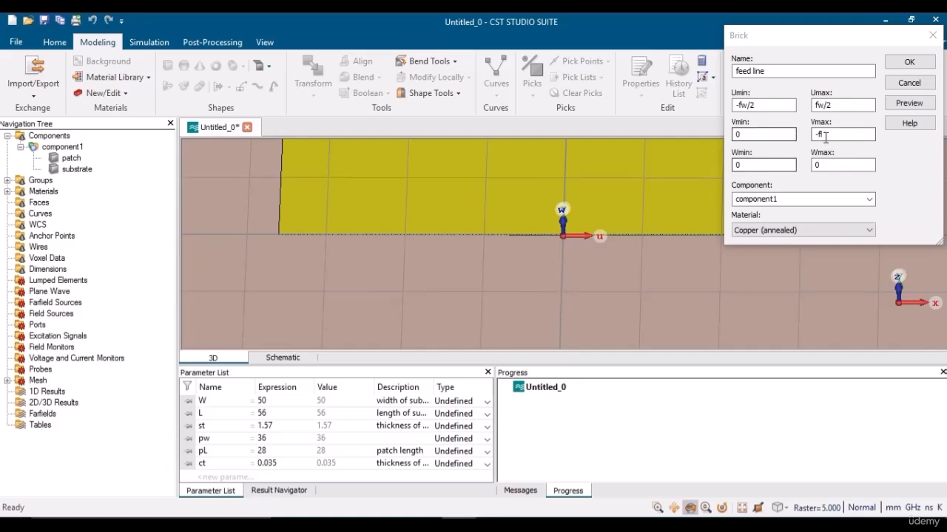
{"action": "double_click", "coordinate": [818, 165]}
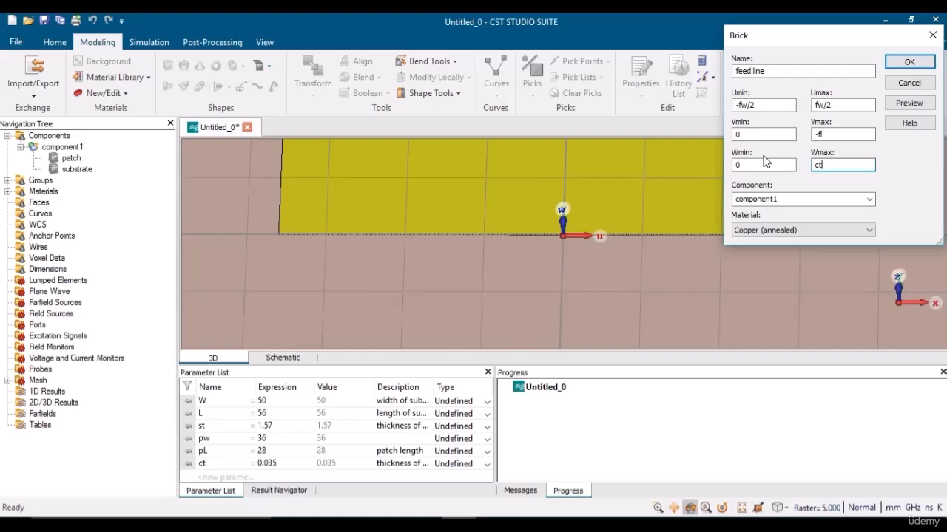
- Preview the feed line brick and define its missing parameter fw as 2 with the description feed width
{"action": "left_click", "coordinate": [903, 105]}
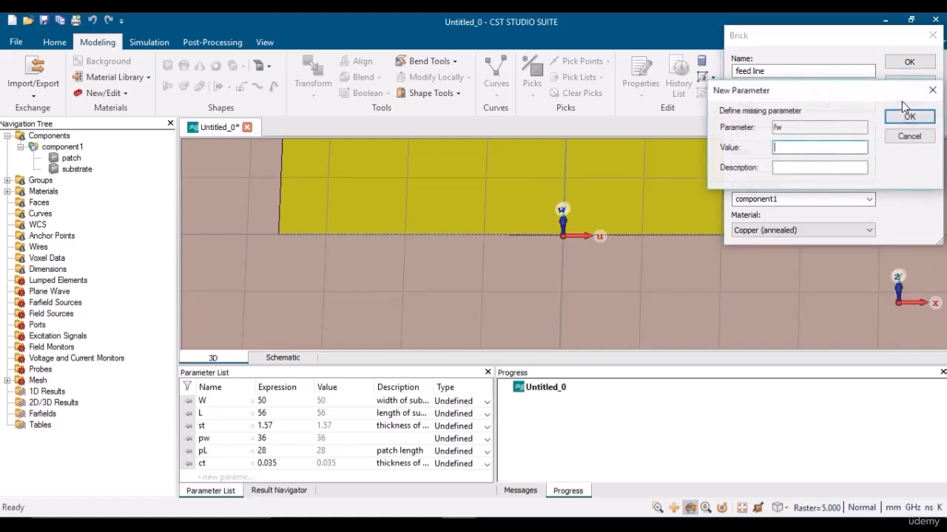
{"action": "left_click", "coordinate": [811, 147]}
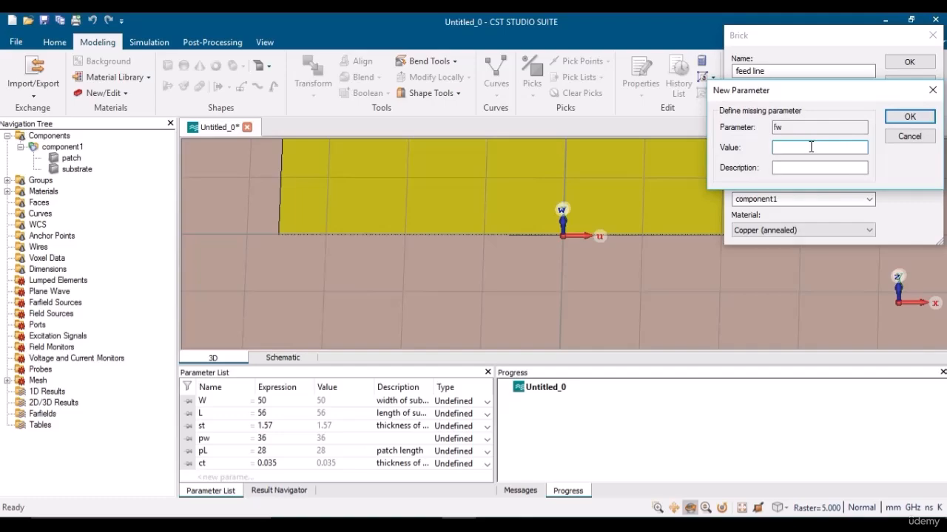
{"action": "type", "text": "2"}
{"action": "key", "text": "alt+Tab"}
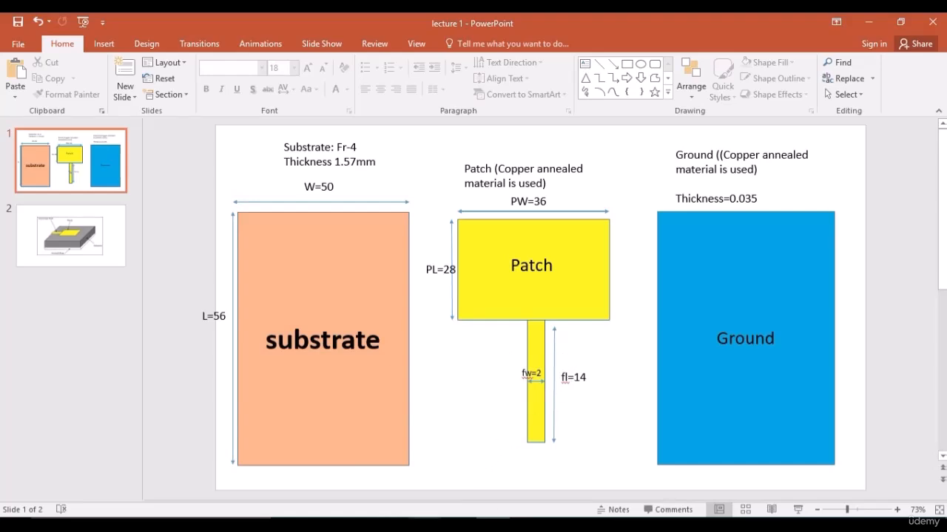
{"action": "key", "text": "alt+Tab"}
{"action": "left_click", "coordinate": [788, 166]}
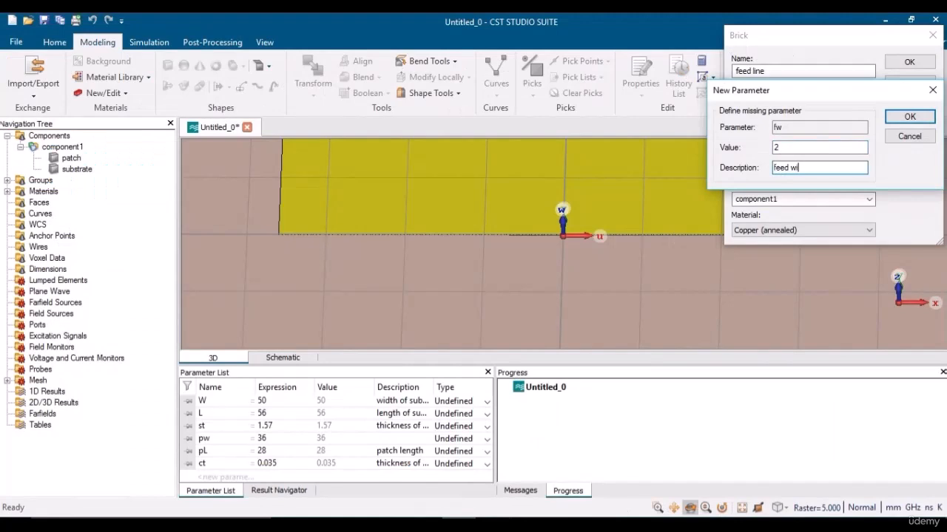
{"action": "left_click", "coordinate": [903, 117]}
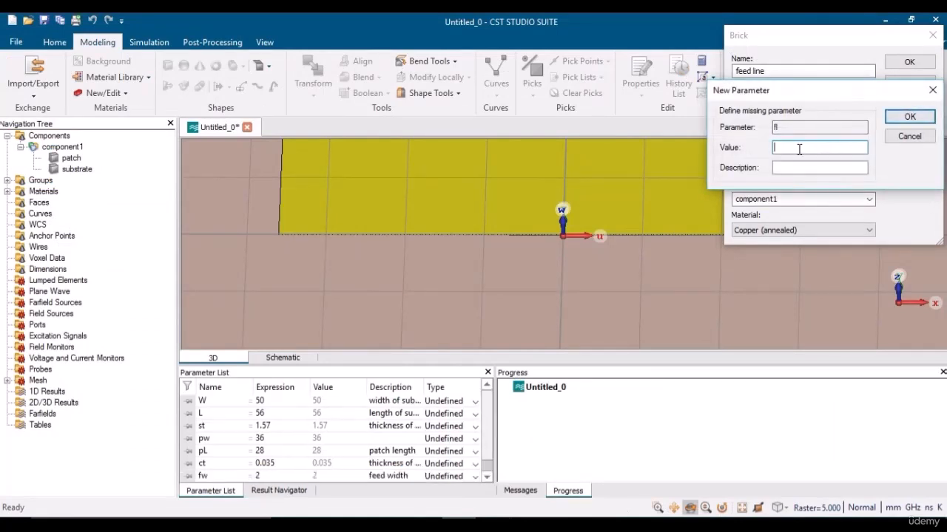
- Define the missing parameter fl as 14 with the description feed length
{"action": "type", "text": "14"}
{"action": "left_click", "coordinate": [795, 169]}
{"action": "type", "text": "d length"}
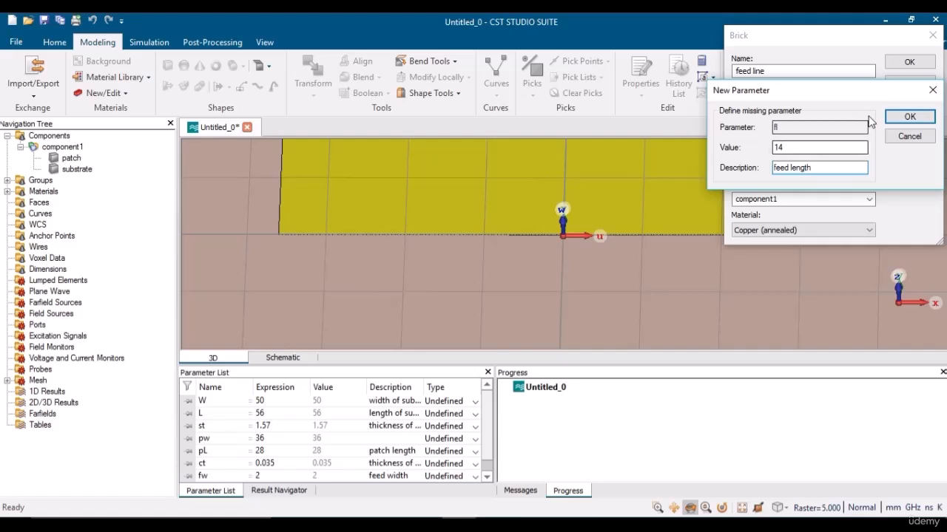
{"action": "left_click", "coordinate": [908, 116]}
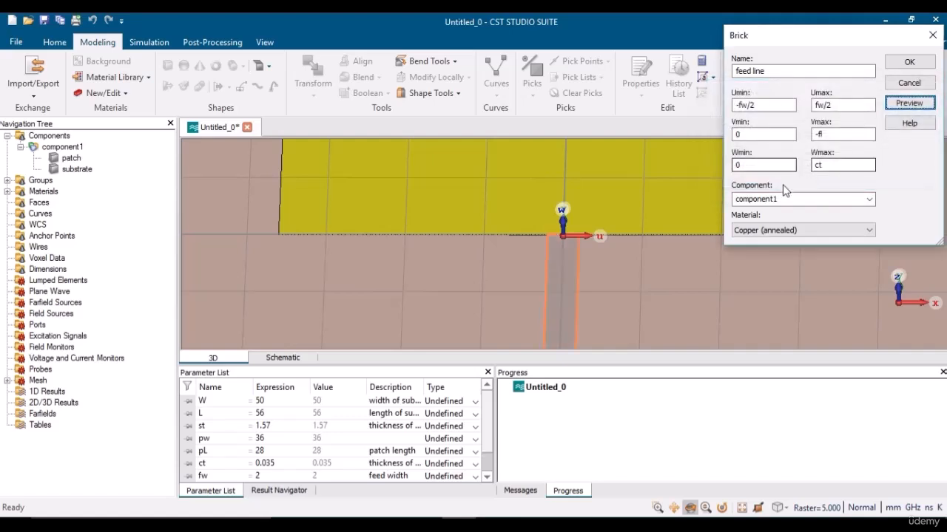
- Create the feed line brick and switch off the local working coordinate system
{"action": "left_click", "coordinate": [909, 63]}
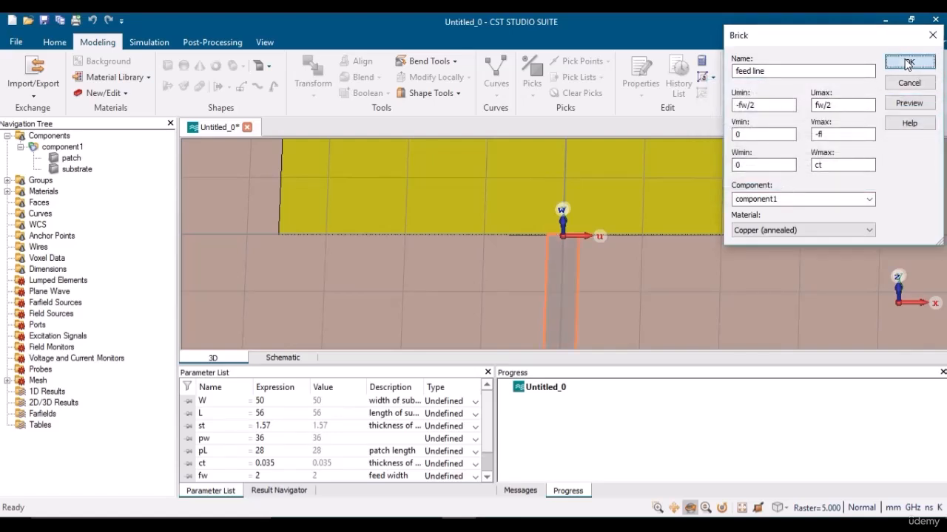
{"action": "key", "text": "space"}
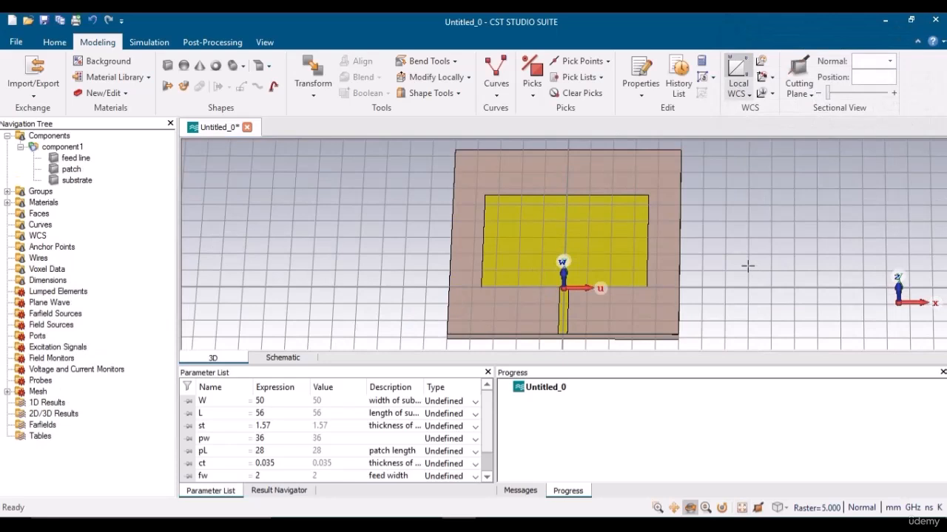
{"action": "left_click", "coordinate": [739, 70]}
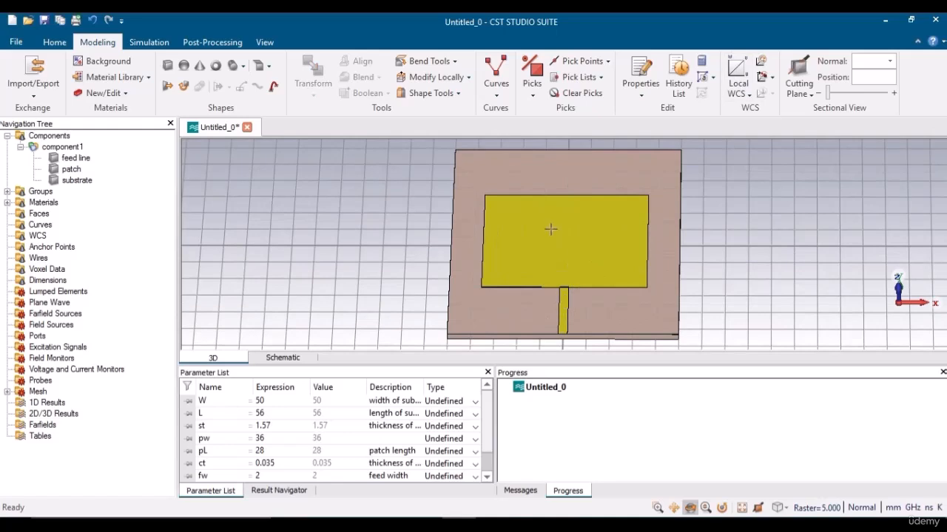
- Examine up close how the feed line meets the patch's lower edge and whether their top faces are level
{"action": "left_click", "coordinate": [657, 508]}
{"action": "left_click_drag", "start_coordinate": [549, 279], "coordinate": [578, 304]}
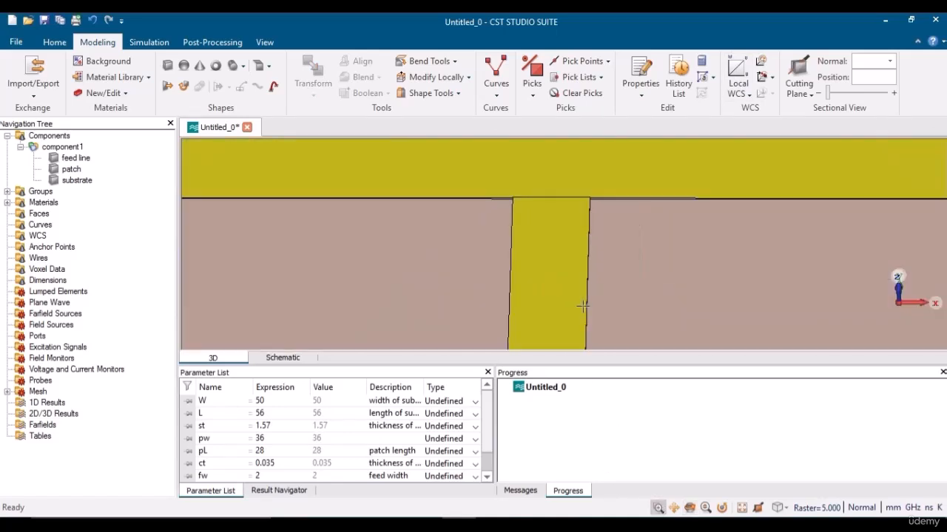
{"action": "left_click", "coordinate": [690, 508]}
{"action": "left_click_drag", "start_coordinate": [574, 209], "coordinate": [771, 135]}
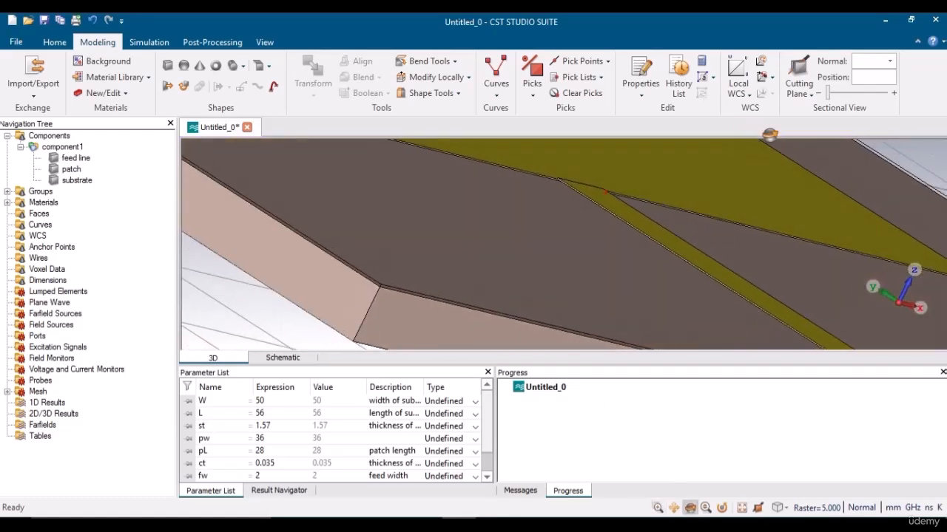
{"action": "left_click", "coordinate": [657, 508]}
{"action": "left_click_drag", "start_coordinate": [546, 172], "coordinate": [599, 227]}
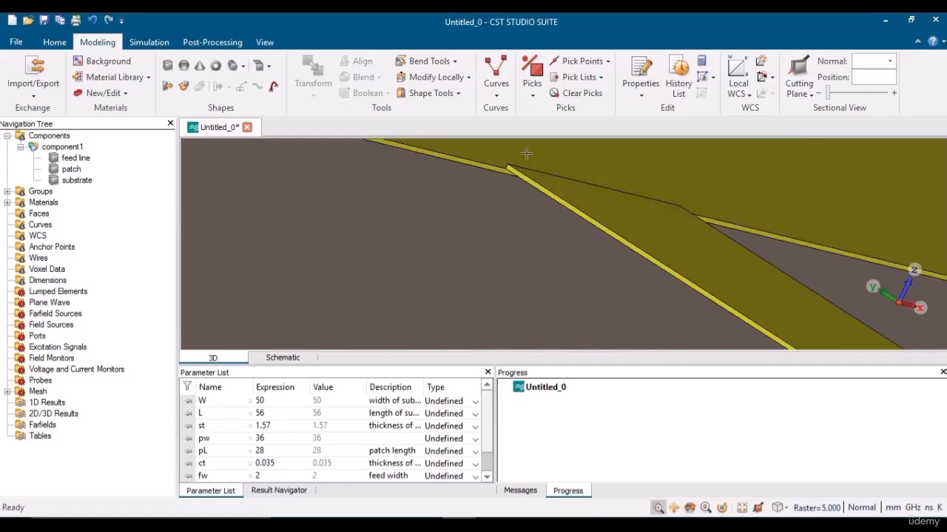
{"action": "left_click_drag", "start_coordinate": [518, 194], "coordinate": [590, 256]}
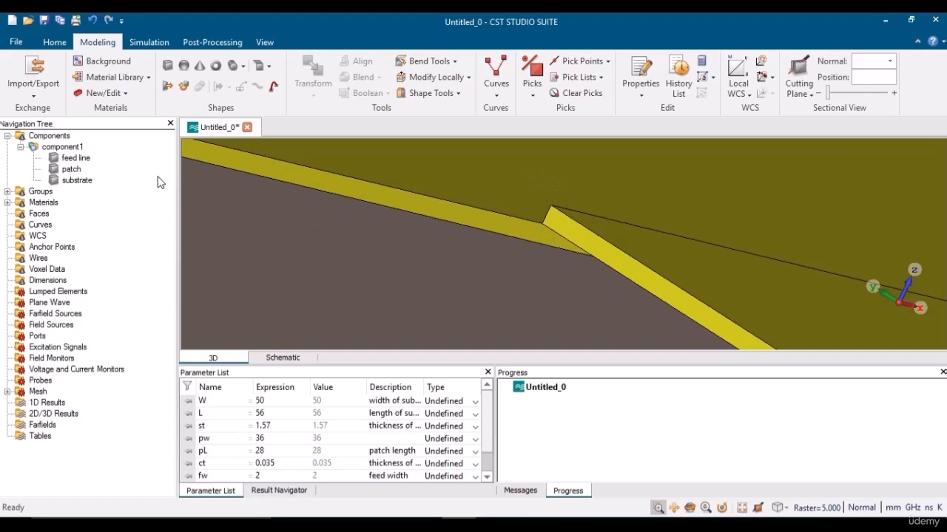
- Edit the feed line's brick definition to set Wmax to -ct, and check its joint with the patch
{"action": "double_click", "coordinate": [75, 158]}
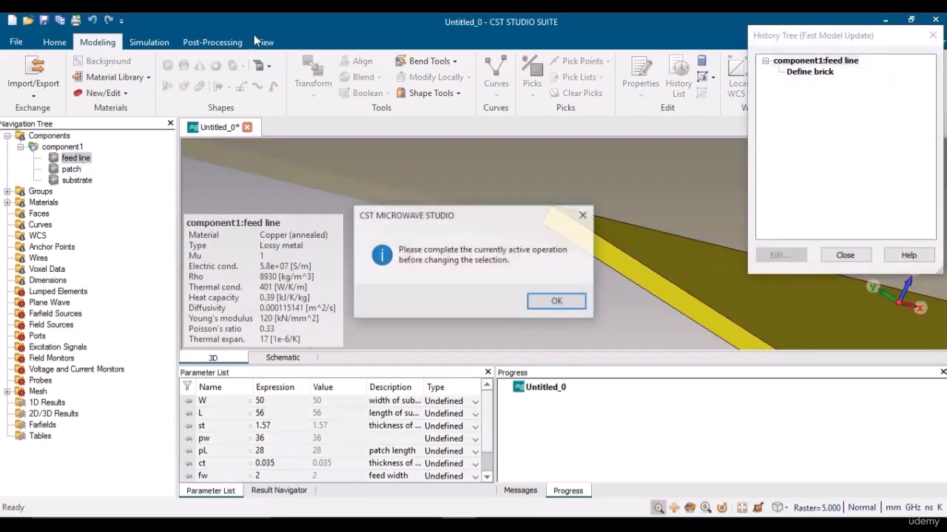
{"action": "left_click", "coordinate": [557, 301]}
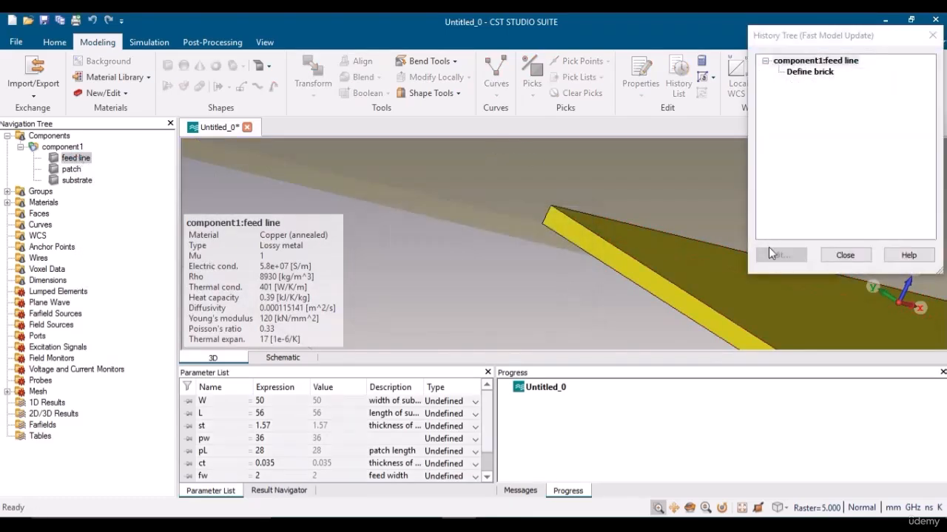
{"action": "double_click", "coordinate": [811, 72]}
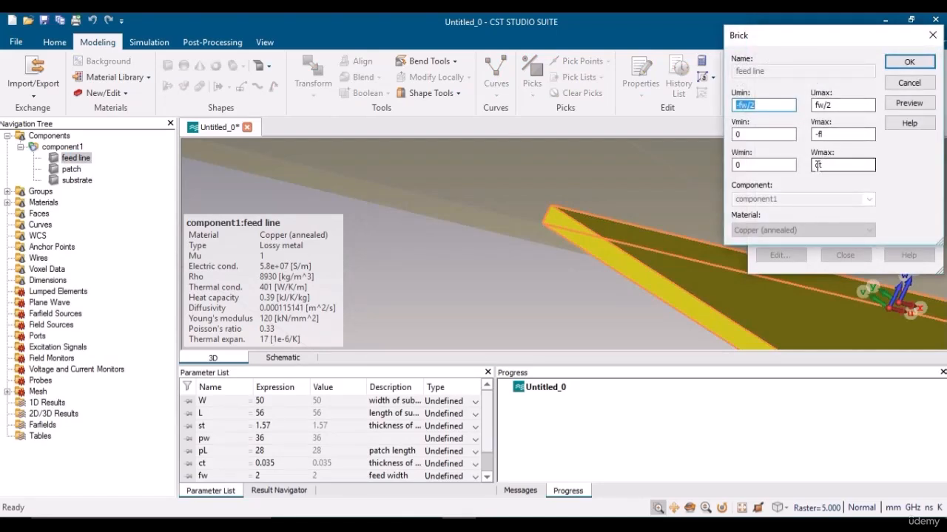
{"action": "left_click", "coordinate": [817, 165]}
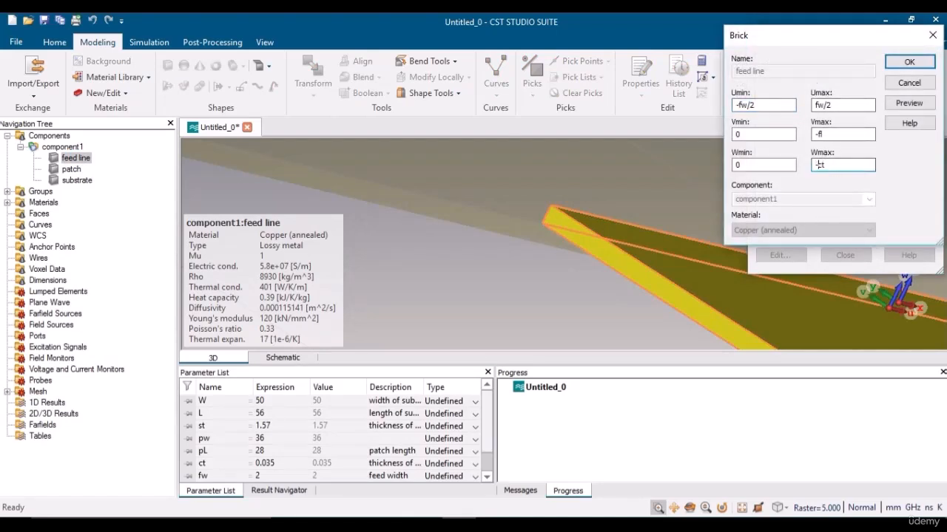
{"action": "type", "text": "-"}
{"action": "left_click", "coordinate": [897, 106]}
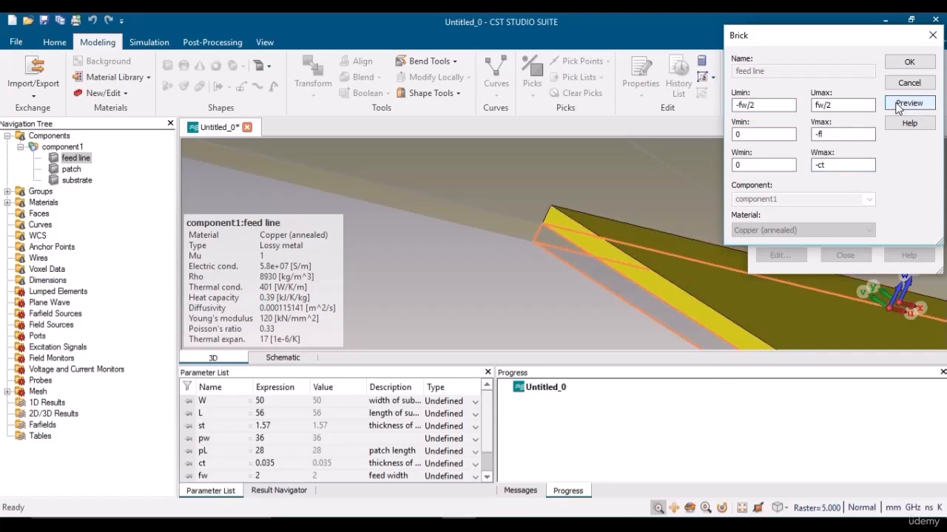
{"action": "left_click", "coordinate": [905, 64]}
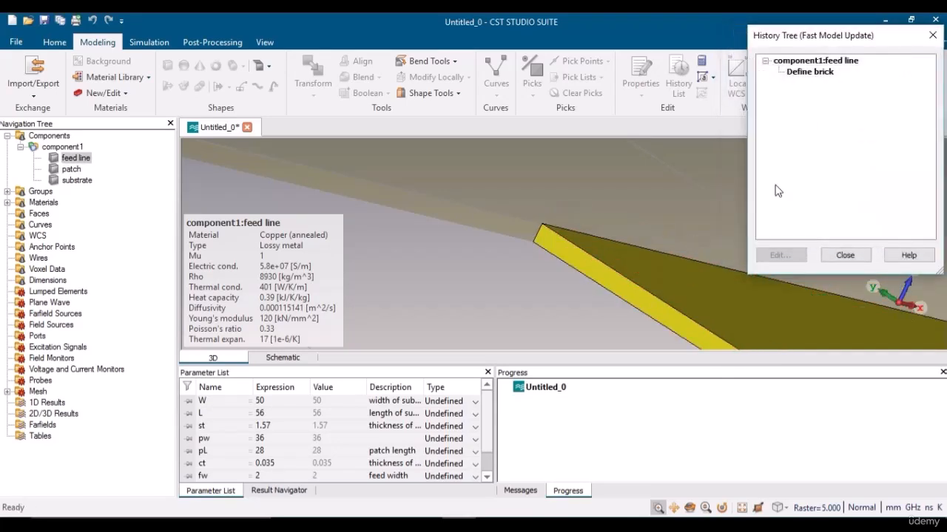
{"action": "left_click", "coordinate": [845, 255]}
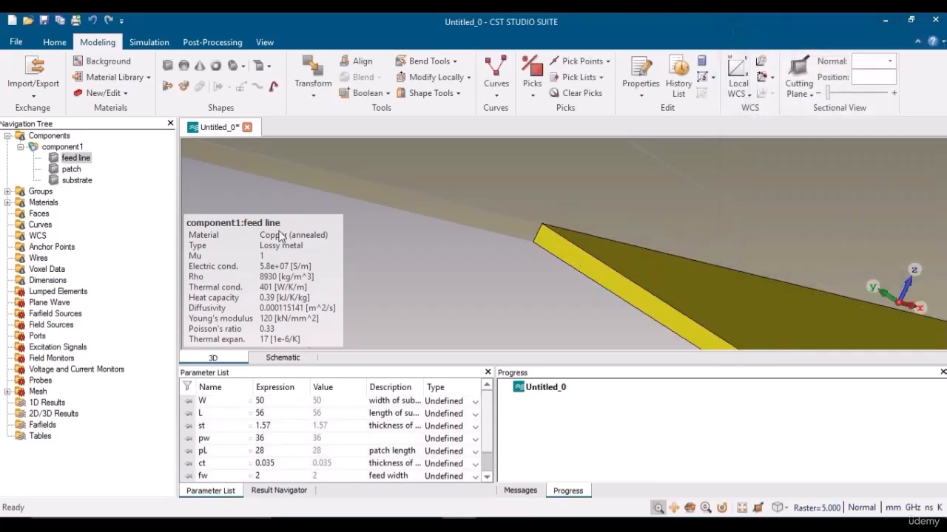
{"action": "left_click", "coordinate": [74, 148]}
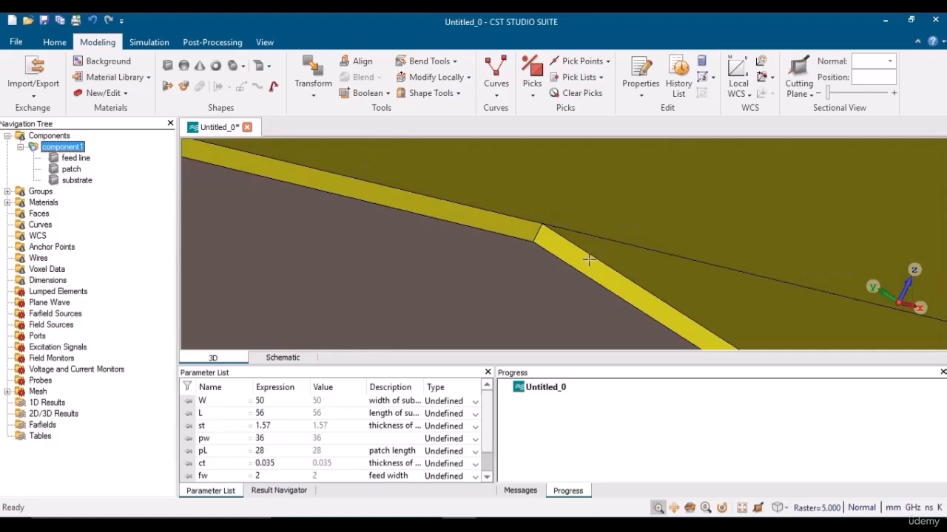
{"action": "left_click_drag", "start_coordinate": [517, 210], "coordinate": [570, 311]}
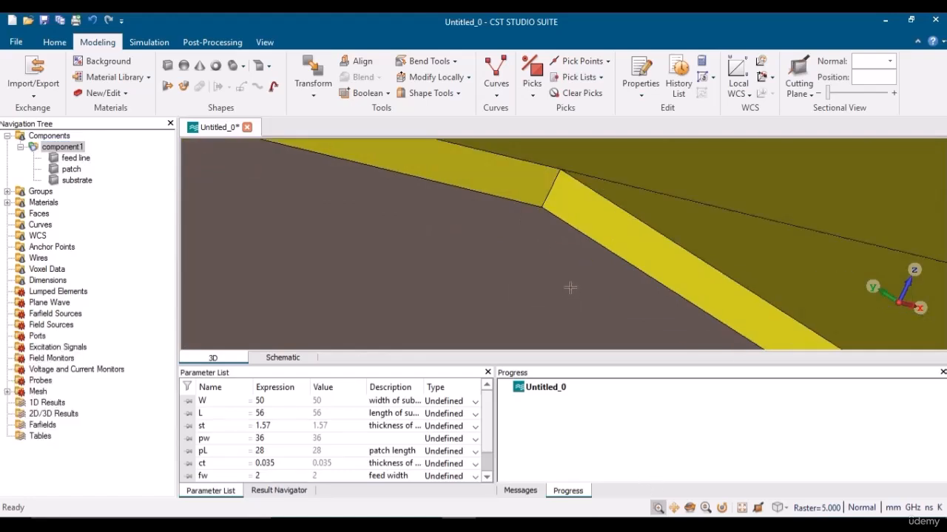
{"action": "key", "text": "space"}
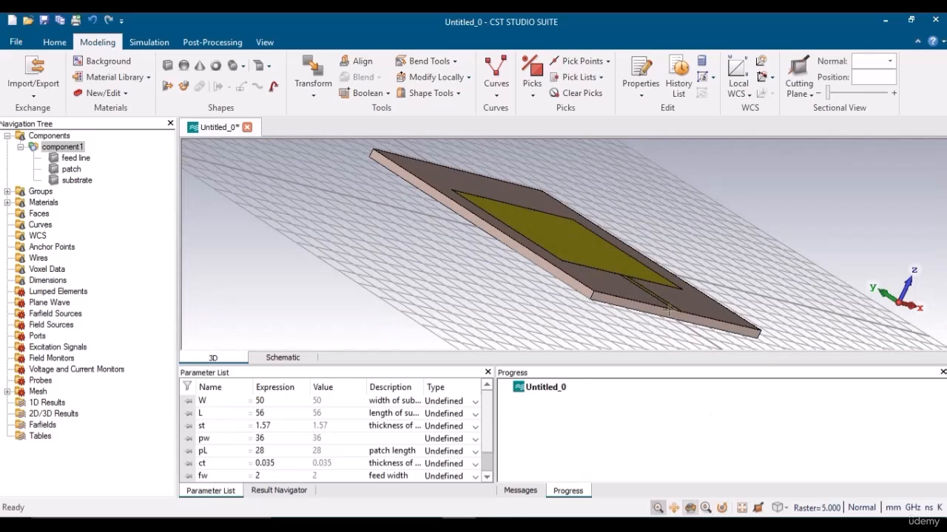
{"action": "left_click_drag", "start_coordinate": [669, 310], "coordinate": [476, 343], "text": "ctrl"}
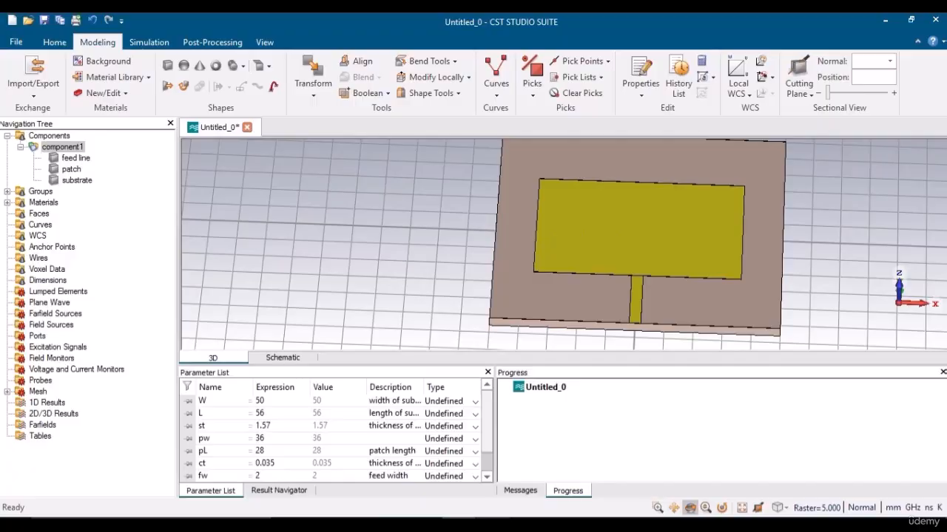
- Switch to PowerPoint and examine the ground dimensions on slide 1 and the layered antenna diagram on slide 2
{"action": "key", "text": "alt+Tab"}
{"action": "left_click", "coordinate": [742, 275]}
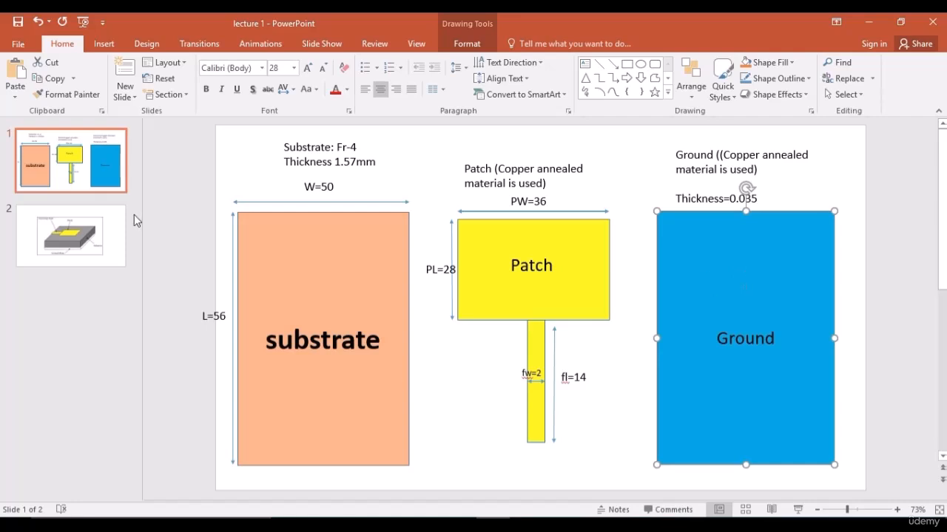
{"action": "left_click", "coordinate": [95, 248]}
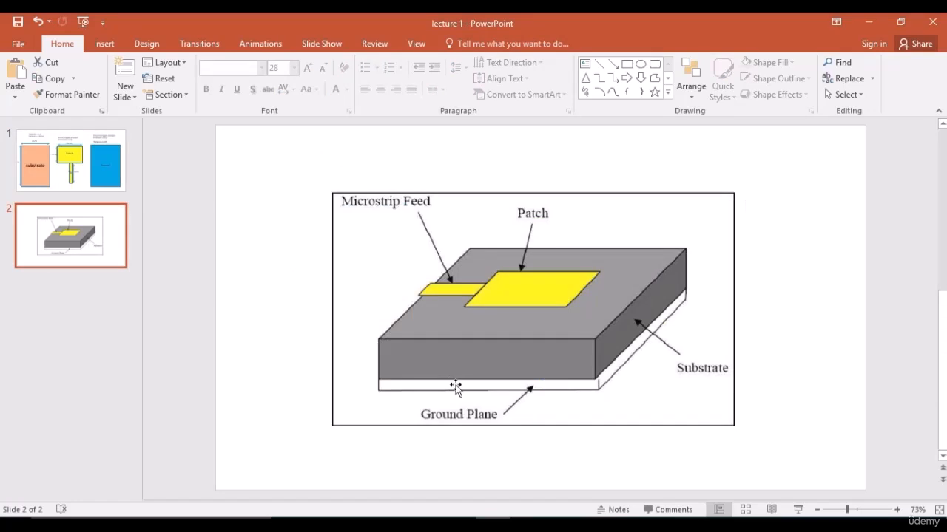
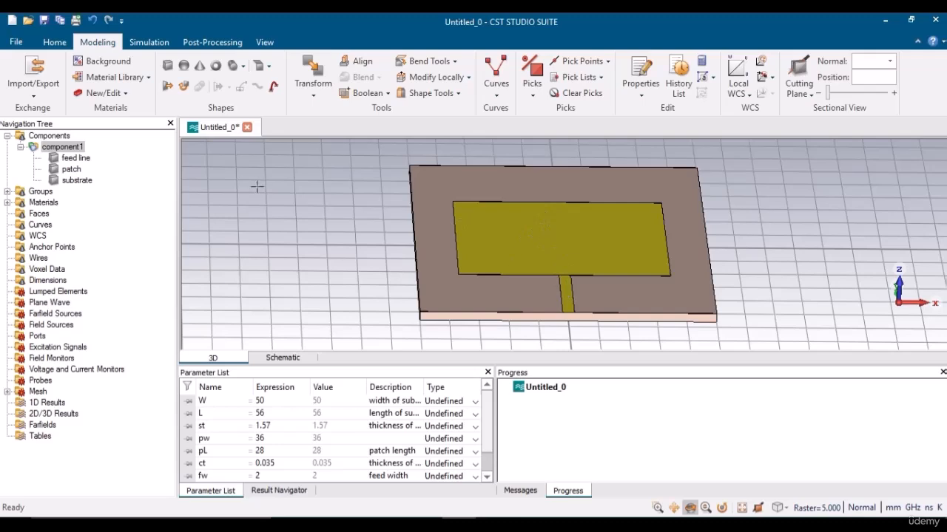
- Unite the feed line and the patch into one solid with a Boolean Add
{"action": "left_click", "coordinate": [76, 159]}
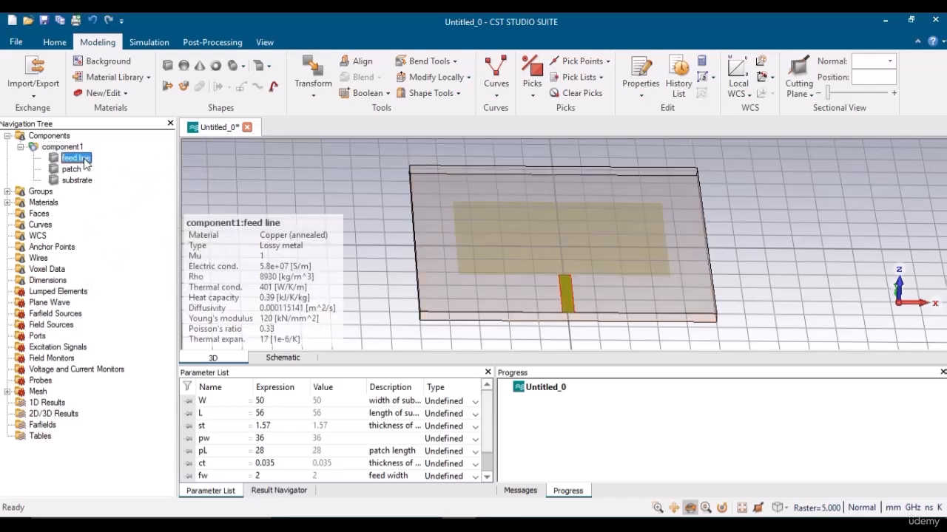
{"action": "left_click", "coordinate": [71, 170], "text": "ctrl"}
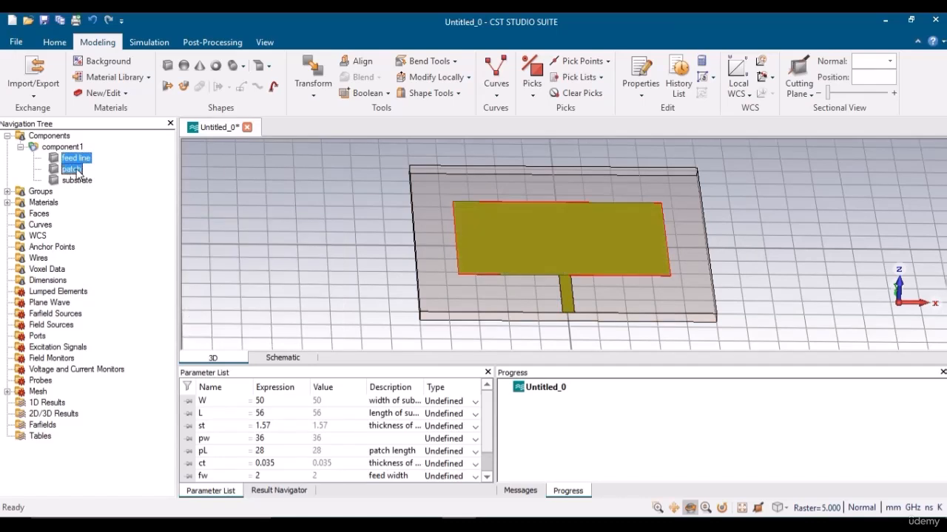
{"action": "left_click", "coordinate": [390, 93]}
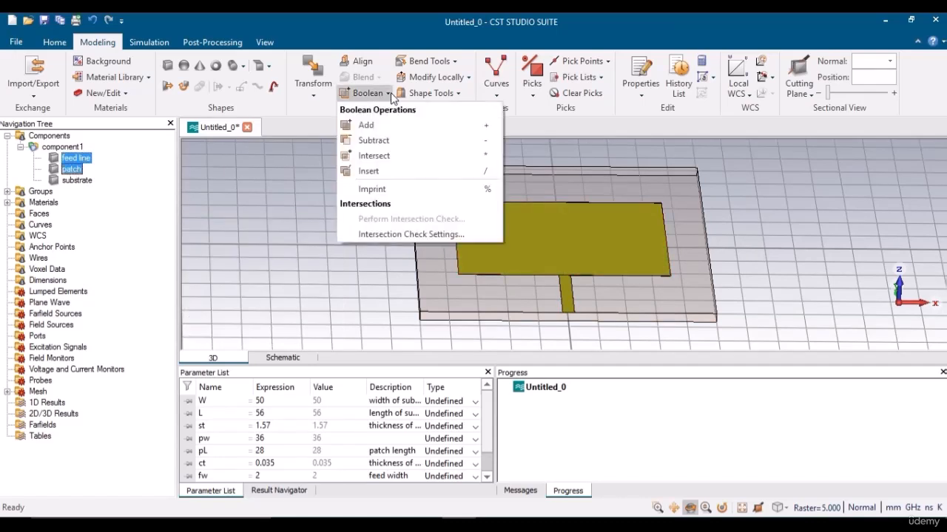
{"action": "left_click", "coordinate": [384, 127]}
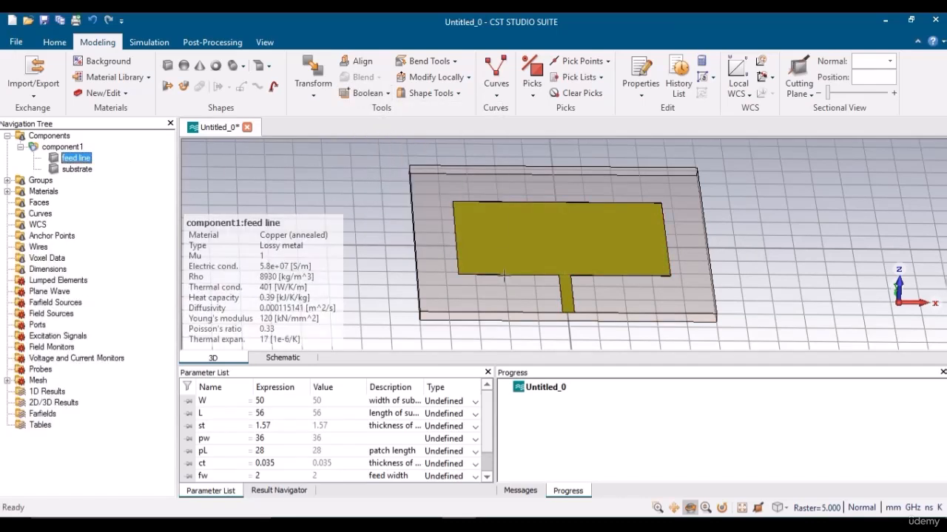
{"action": "left_click", "coordinate": [73, 147]}
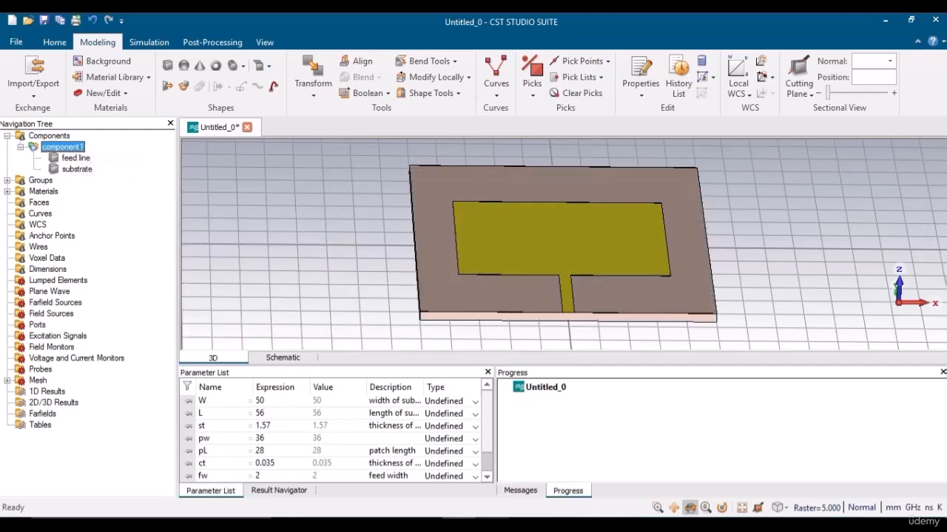
- Switch to PowerPoint and recheck the ground plane's specifications and its place in the antenna diagram
{"action": "key", "text": "alt+Tab"}
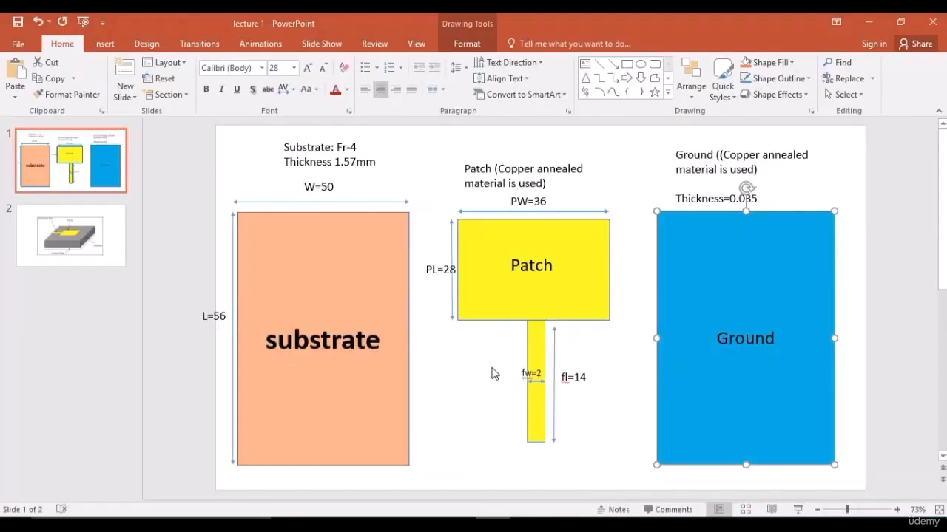
{"action": "left_click", "coordinate": [101, 216]}
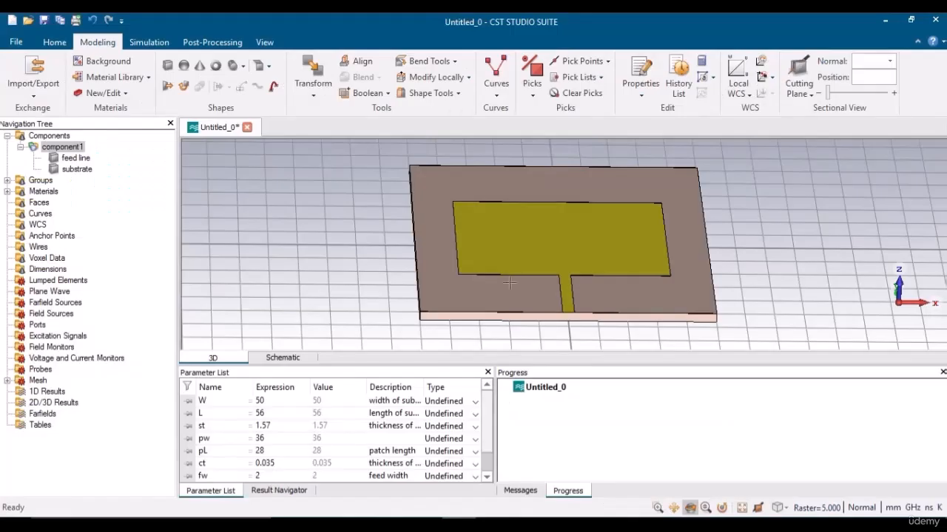
- Start a brick named ground, spanning -w/2 to w/2 in X and -L/2 to L/2 in Y
{"action": "left_click", "coordinate": [168, 65]}
{"action": "key", "text": "Escape"}
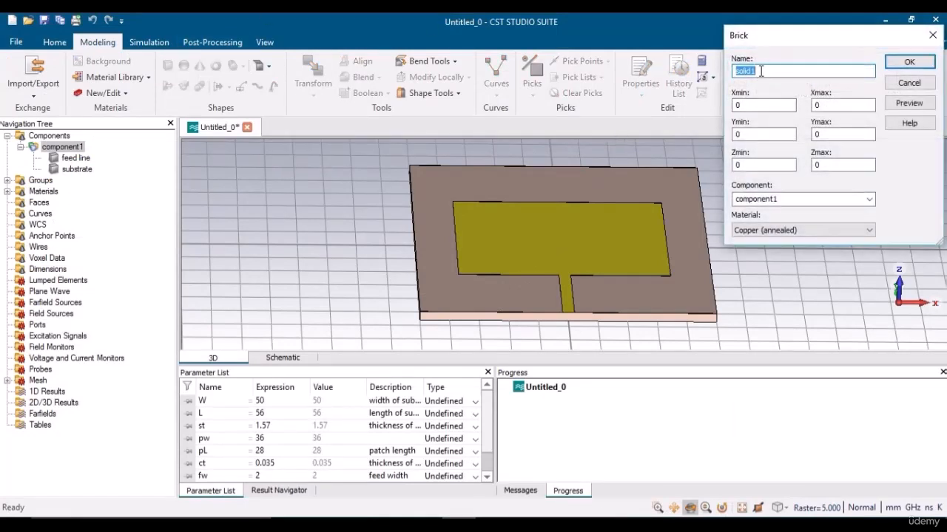
{"action": "type", "text": "ground"}
{"action": "key", "text": "Tab"}
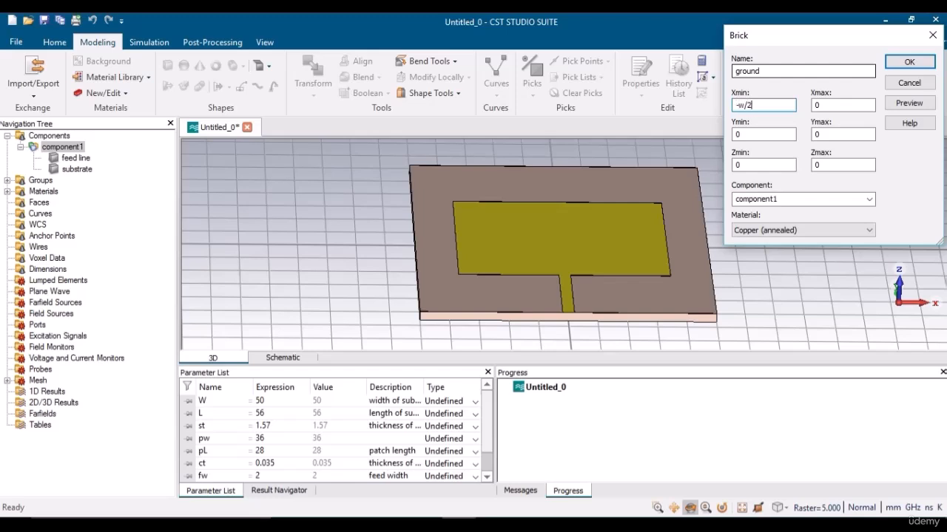
{"action": "key", "text": "Tab"}
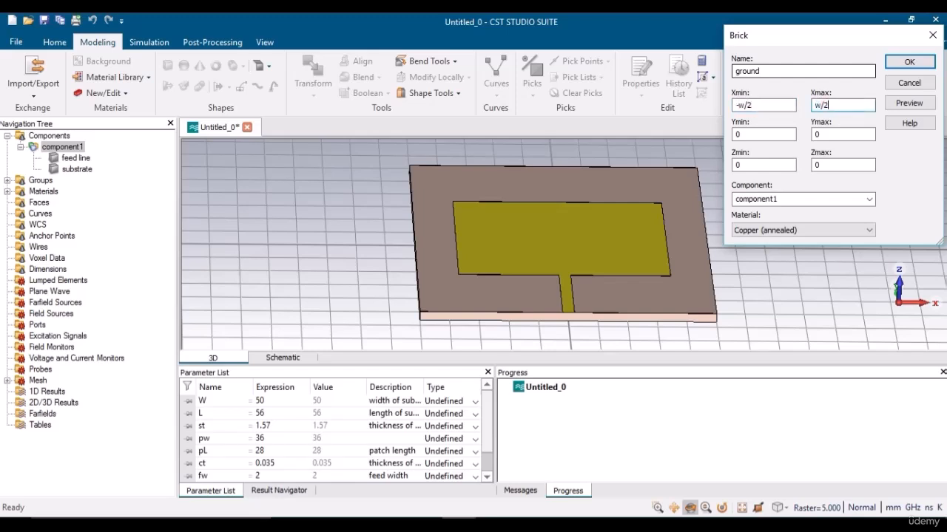
{"action": "key", "text": "Tab"}
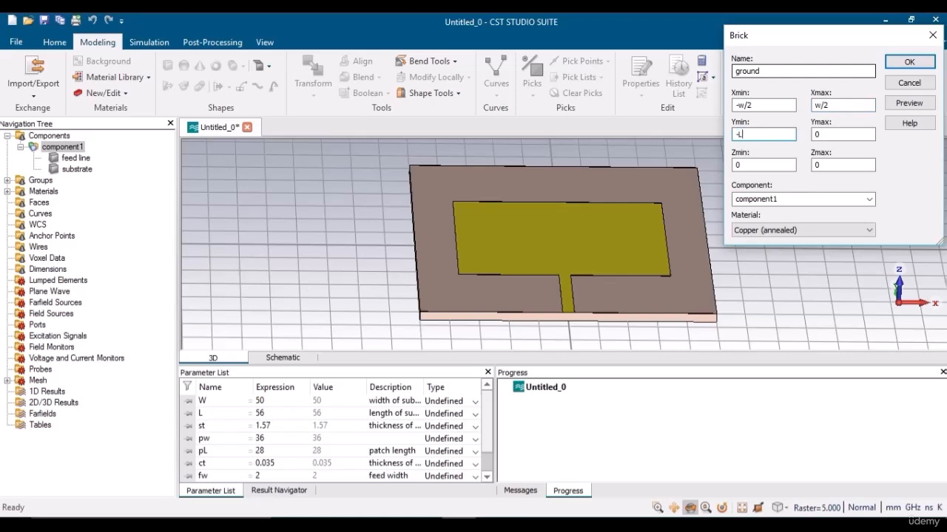
{"action": "key", "text": "Tab"}
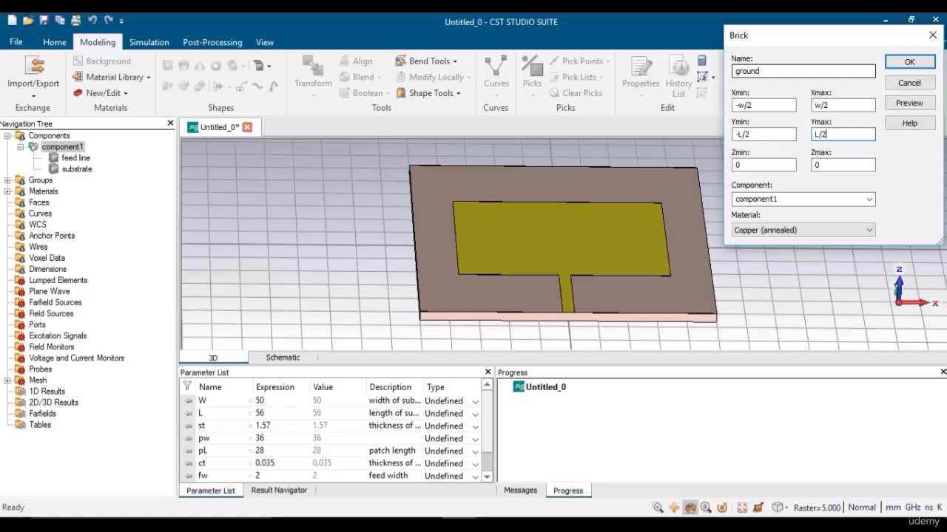
- Set the ground brick's Zmax to -ct with Zmin at 0, preview it below the substrate, and create it in Copper (annealed)
{"action": "key", "text": "Tab"}
{"action": "key", "text": "Tab"}
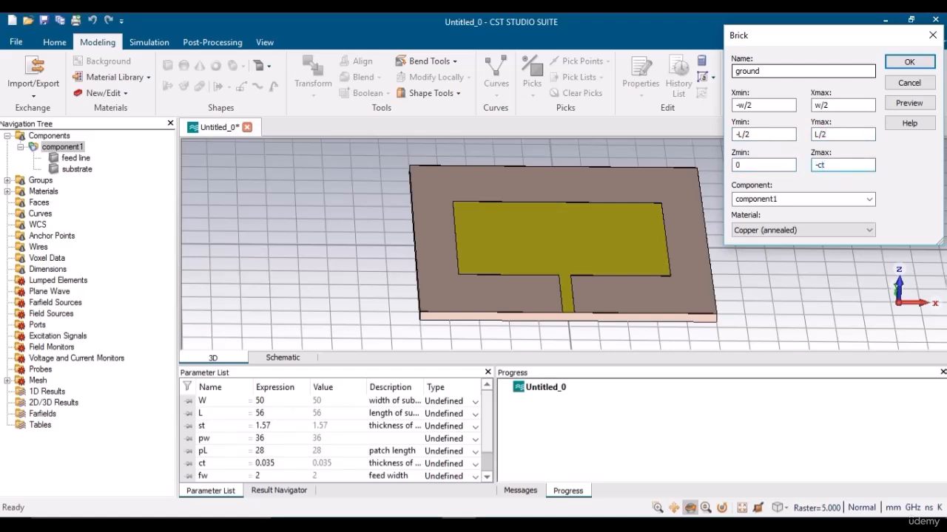
{"action": "type", "text": "-ct"}
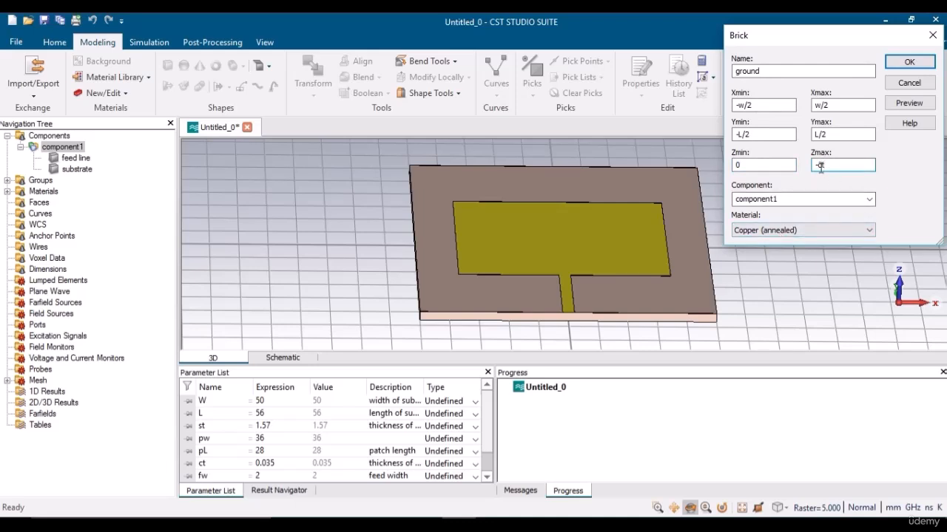
{"action": "left_click", "coordinate": [909, 103]}
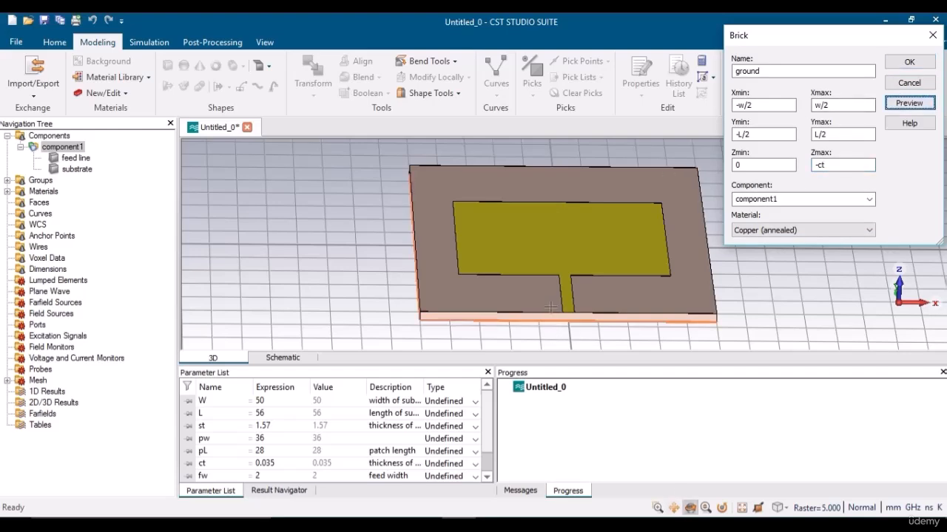
{"action": "left_click_drag", "start_coordinate": [551, 308], "coordinate": [589, 239]}
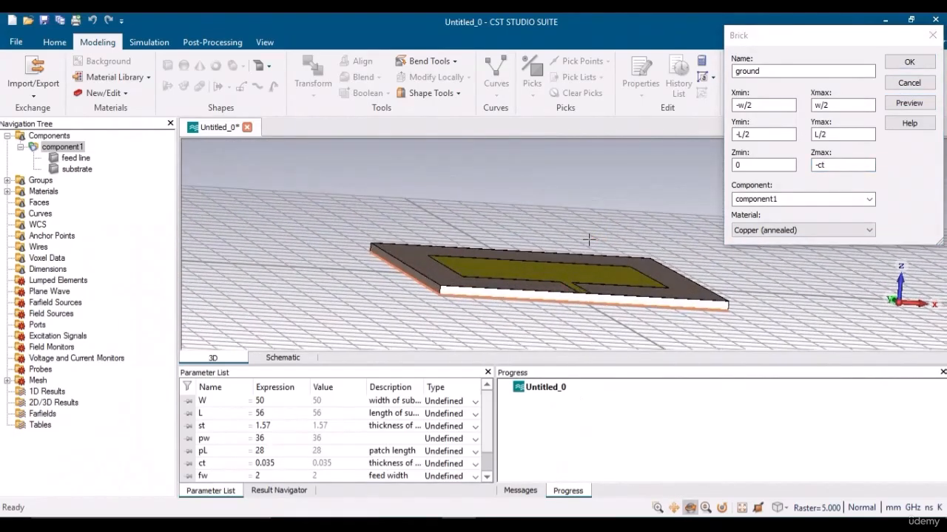
{"action": "left_click", "coordinate": [909, 61]}
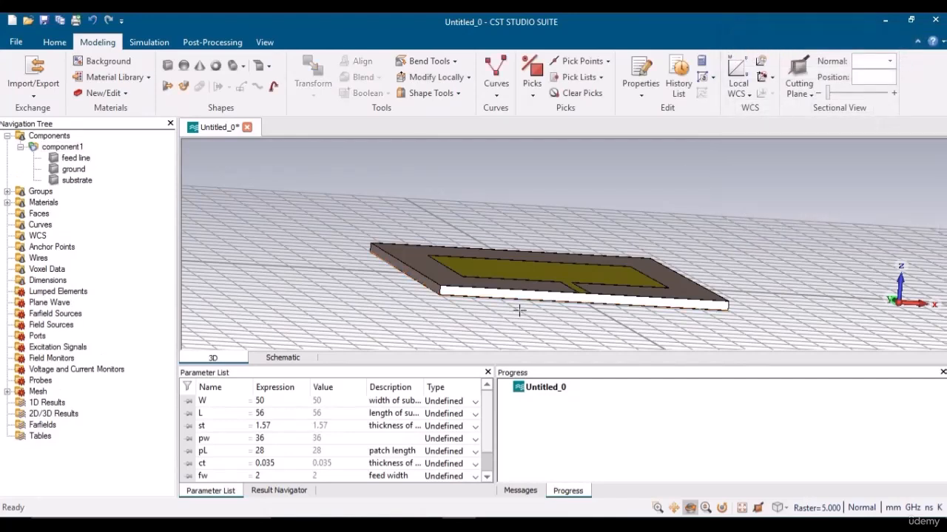
- Measure the ground plane's thickness by picking its vertical edge at the front corner below the substrate
{"action": "left_click", "coordinate": [658, 507]}
{"action": "left_click_drag", "start_coordinate": [418, 277], "coordinate": [466, 314]}
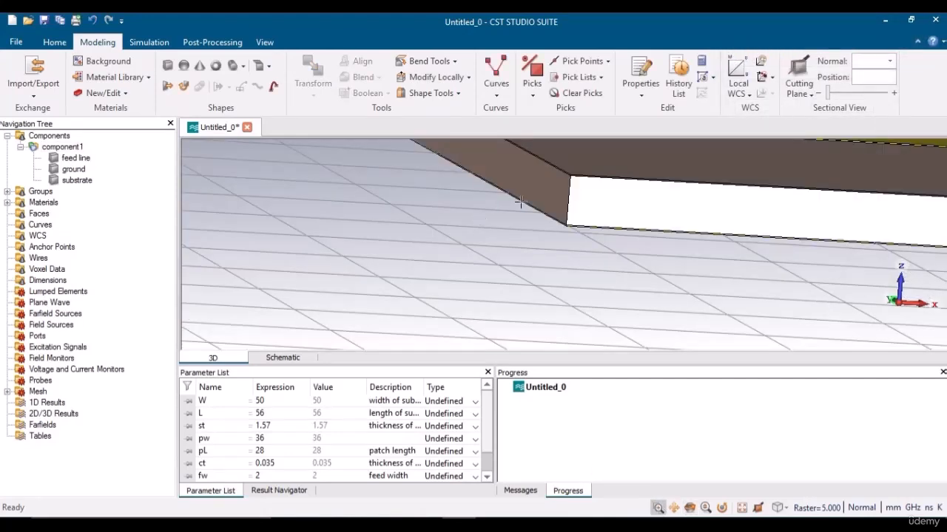
{"action": "left_click_drag", "start_coordinate": [520, 200], "coordinate": [608, 297]}
{"action": "left_click_drag", "start_coordinate": [542, 185], "coordinate": [594, 235]}
{"action": "left_click_drag", "start_coordinate": [503, 181], "coordinate": [583, 277]}
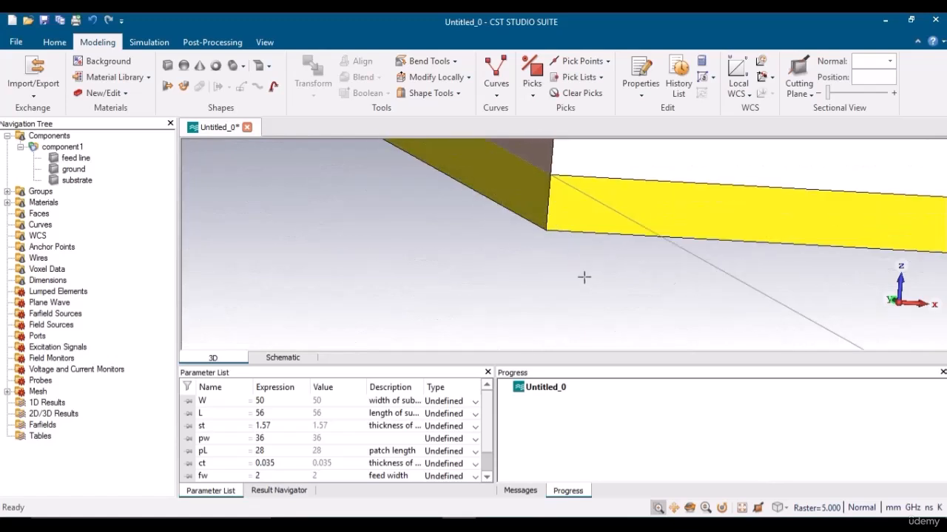
{"action": "key", "text": "s"}
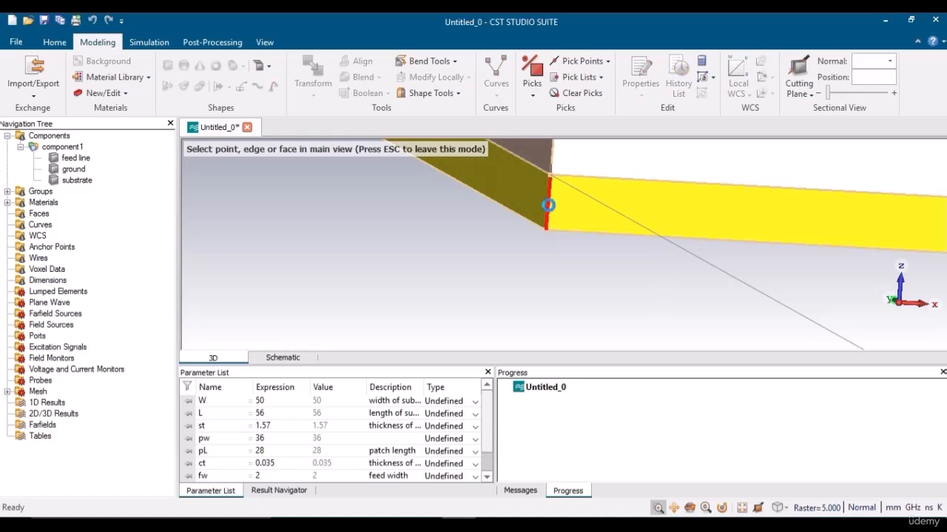
{"action": "left_click", "coordinate": [547, 205]}
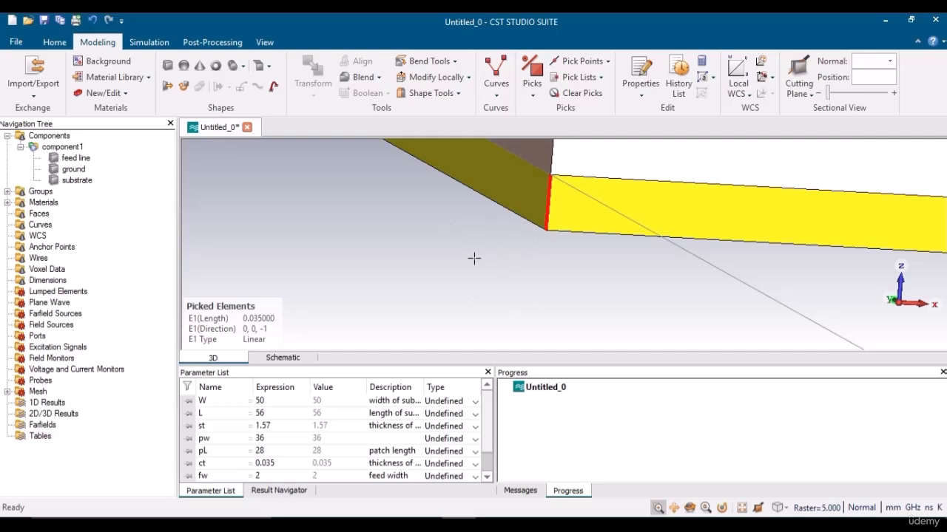
- Rename the merged feed line solid in component1 as Patch
{"action": "key", "text": "space"}
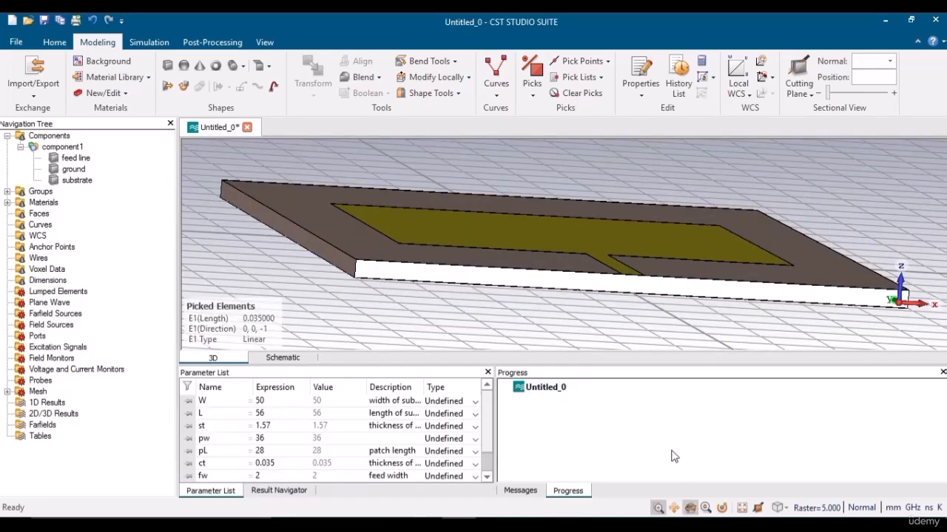
{"action": "left_click_drag", "start_coordinate": [672, 210], "coordinate": [601, 302]}
{"action": "key", "text": "space"}
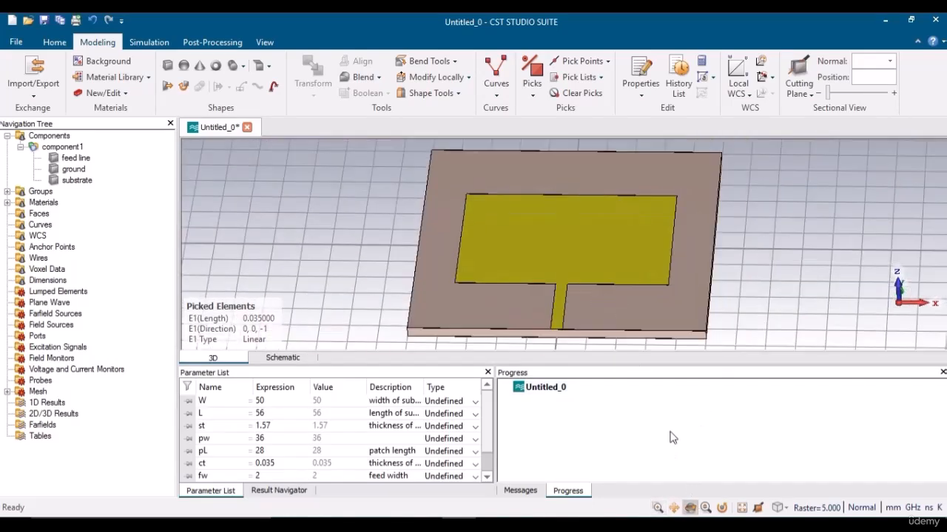
{"action": "left_click", "coordinate": [705, 507]}
{"action": "left_click_drag", "start_coordinate": [664, 306], "coordinate": [604, 233]}
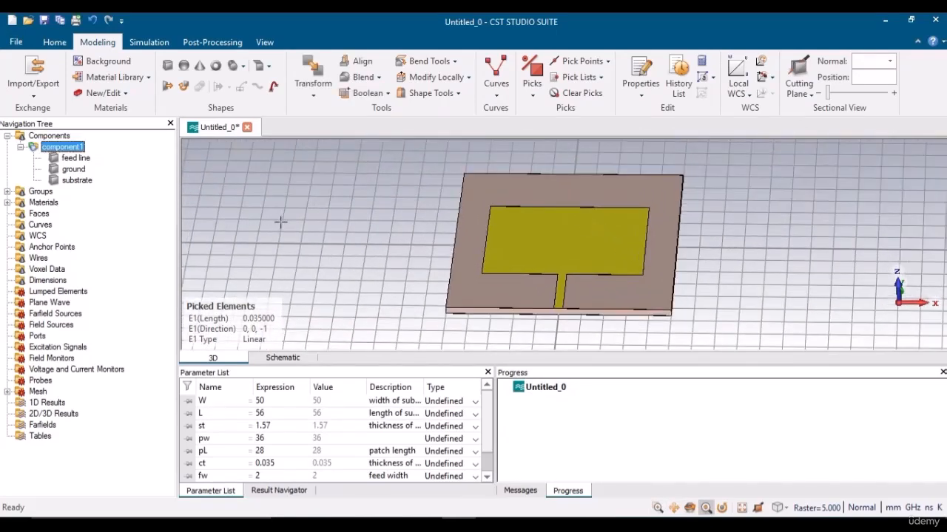
{"action": "left_click", "coordinate": [75, 159]}
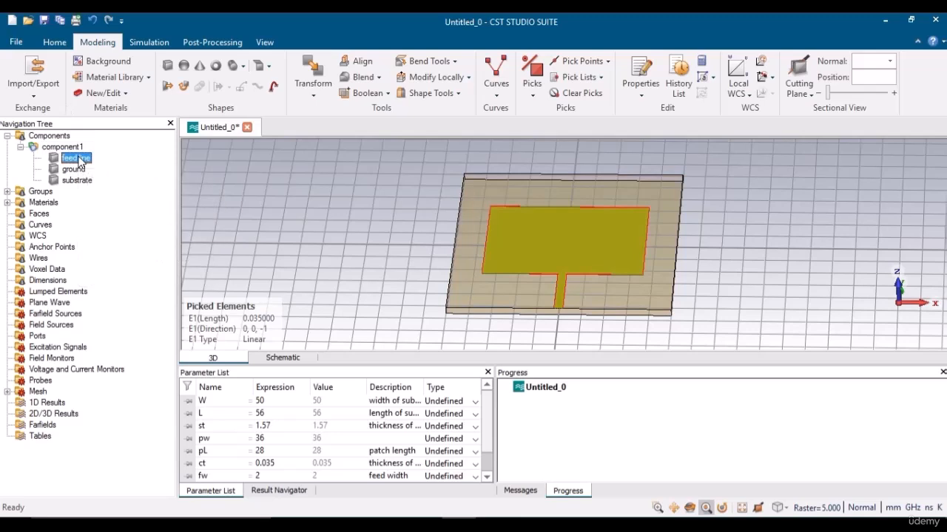
{"action": "right_click", "coordinate": [79, 162]}
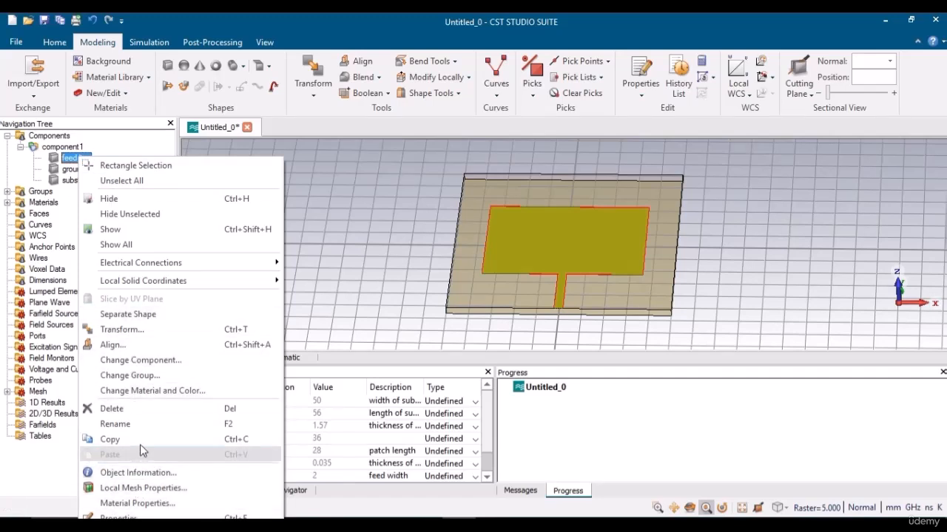
{"action": "left_click", "coordinate": [115, 424]}
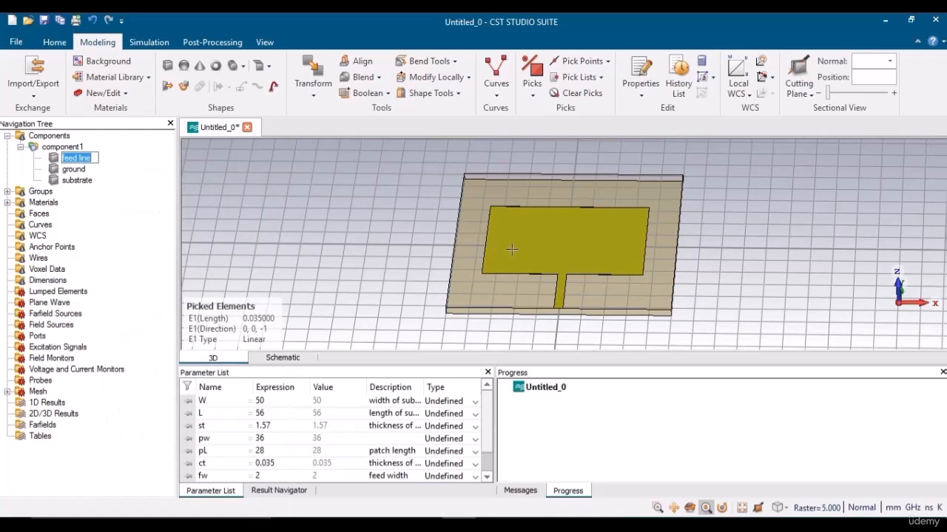
{"action": "type", "text": "Patch"}
{"action": "key", "text": "Return"}
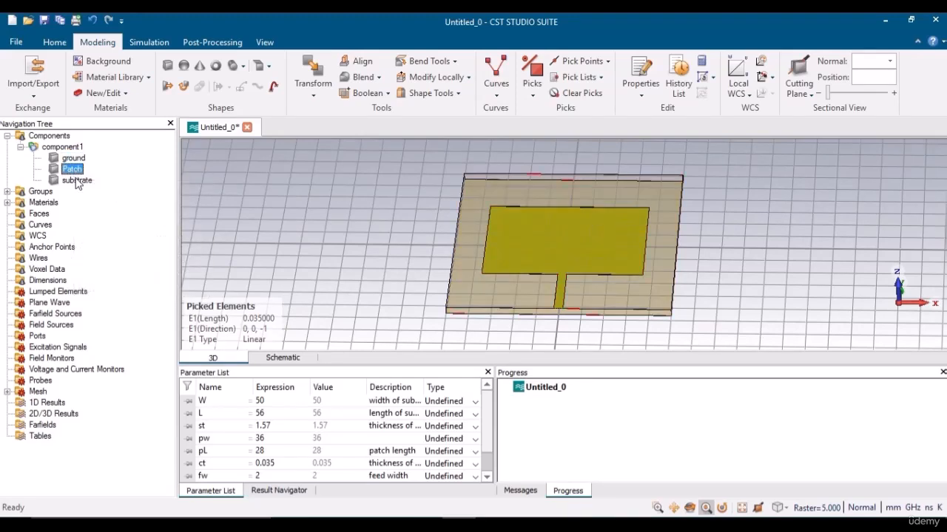
- Inspect the substrate, the whole of component1 and the ground plane on the antenna's underside
{"action": "left_click", "coordinate": [78, 182]}
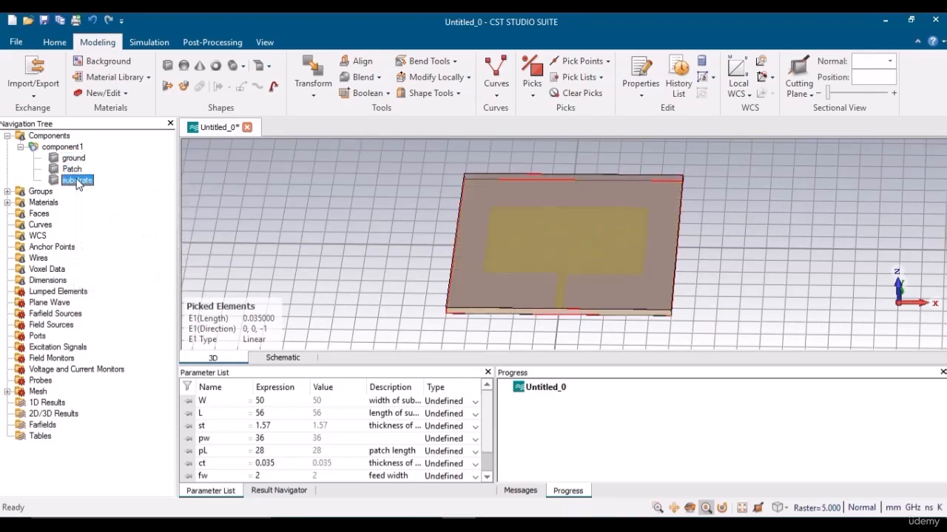
{"action": "left_click", "coordinate": [72, 150]}
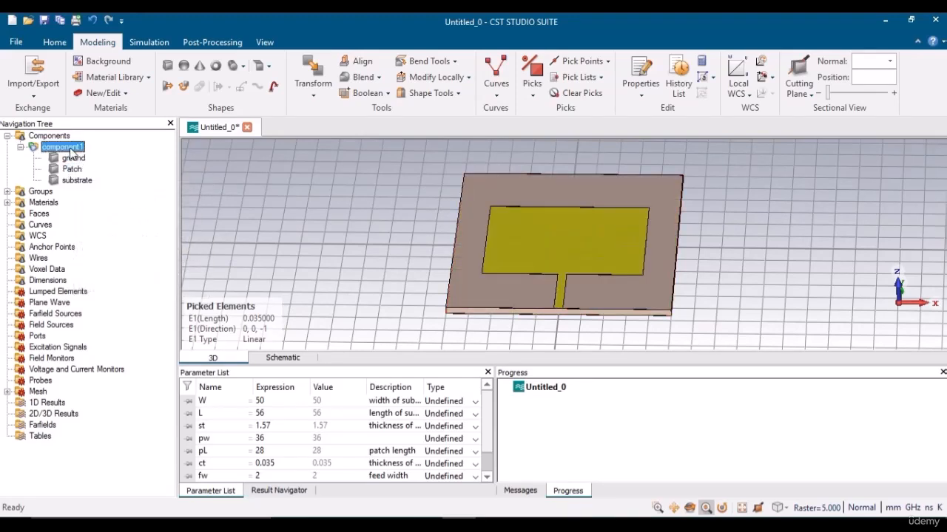
{"action": "left_click", "coordinate": [689, 508]}
{"action": "mouse_move", "coordinate": [531, 272]}
{"action": "left_mouse_down"}
{"action": "mouse_move", "coordinate": [564, 249]}
{"action": "mouse_move", "coordinate": [492, 269]}
{"action": "mouse_move", "coordinate": [510, 275]}
{"action": "mouse_move", "coordinate": [510, 238]}
{"action": "mouse_move", "coordinate": [522, 225]}
{"action": "mouse_move", "coordinate": [527, 275]}
{"action": "mouse_move", "coordinate": [501, 274]}
{"action": "mouse_move", "coordinate": [495, 208]}
{"action": "left_mouse_up"}
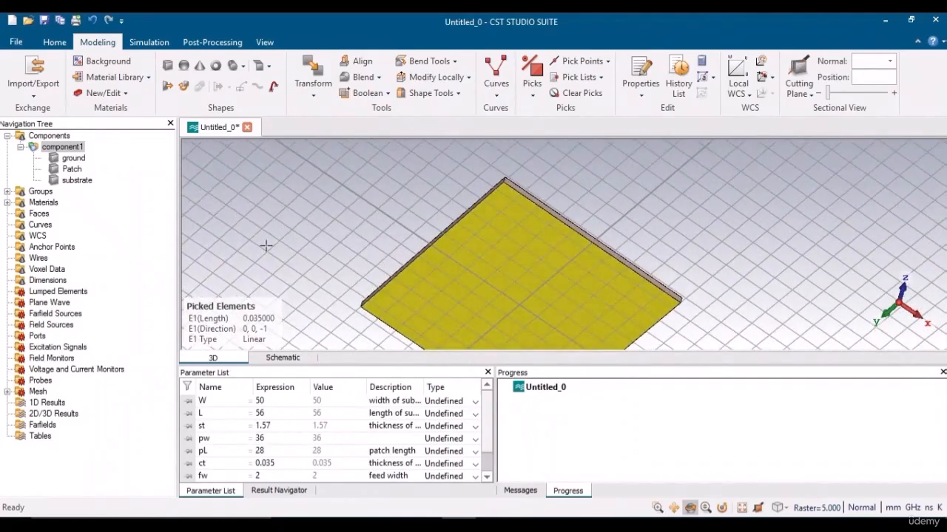
- Switch to PowerPoint, check how the ground is drawn on slide 1, and return to CST Studio Suite
{"action": "left_click", "coordinate": [495, 524]}
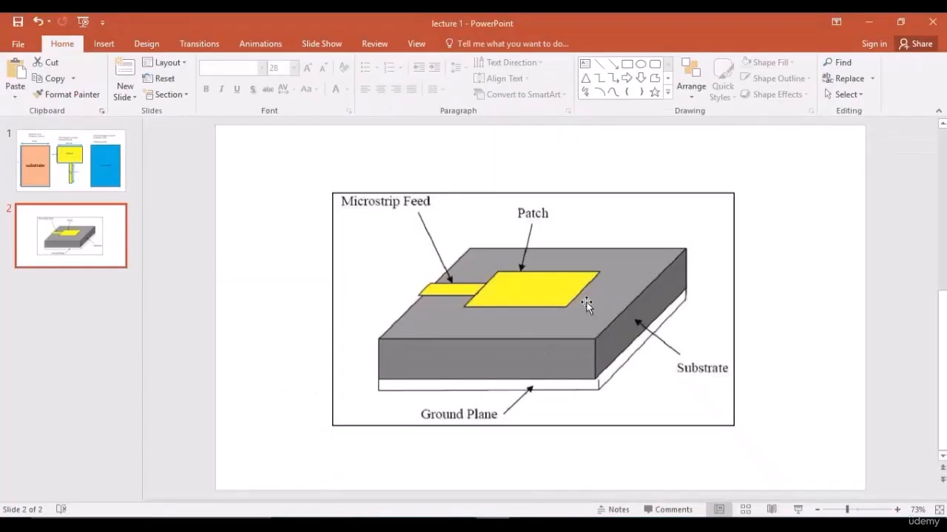
{"action": "left_click", "coordinate": [62, 155]}
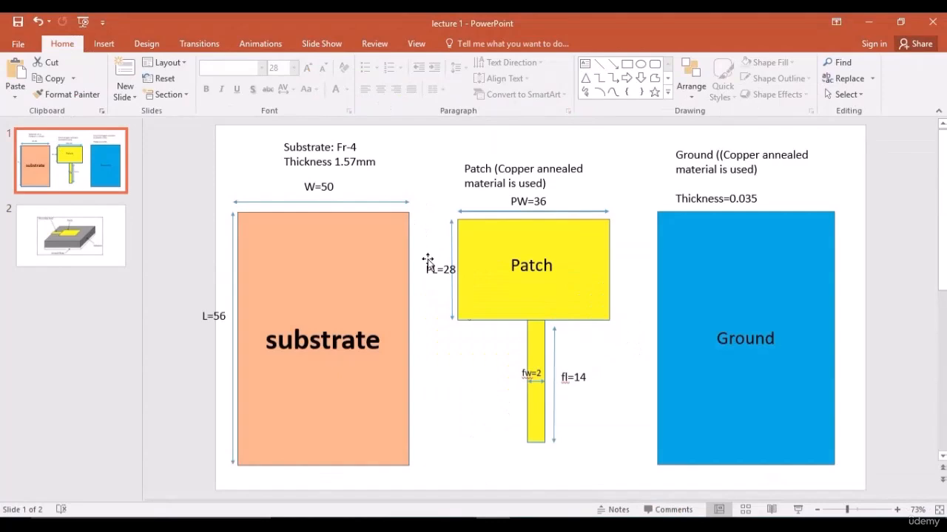
{"action": "left_click", "coordinate": [716, 347]}
{"action": "left_click", "coordinate": [459, 523]}
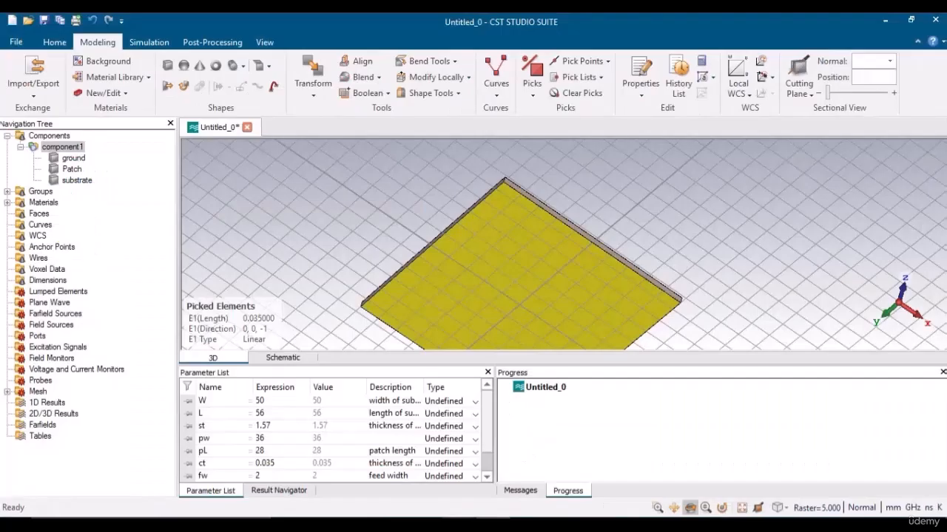
- Change the display color of the ground solid to blue, keeping Copper (annealed) as its material
{"action": "left_click", "coordinate": [75, 159]}
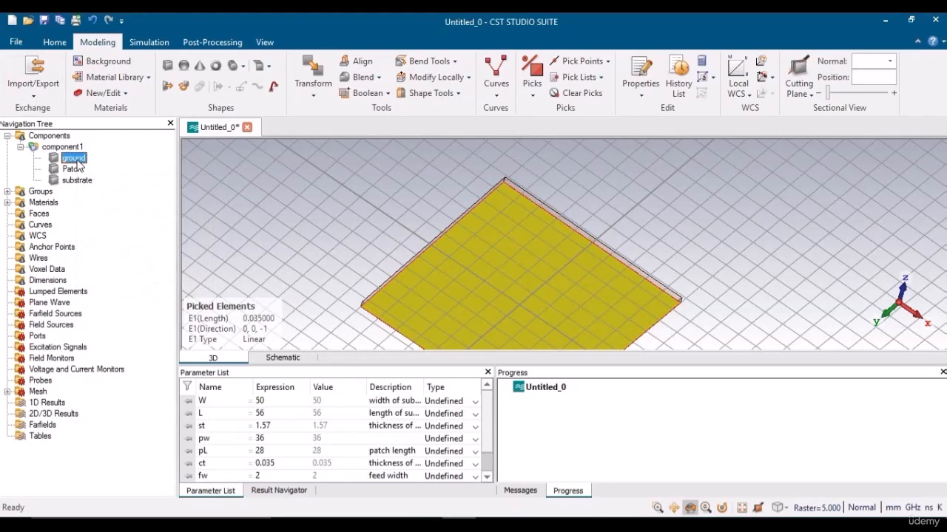
{"action": "right_click", "coordinate": [77, 164]}
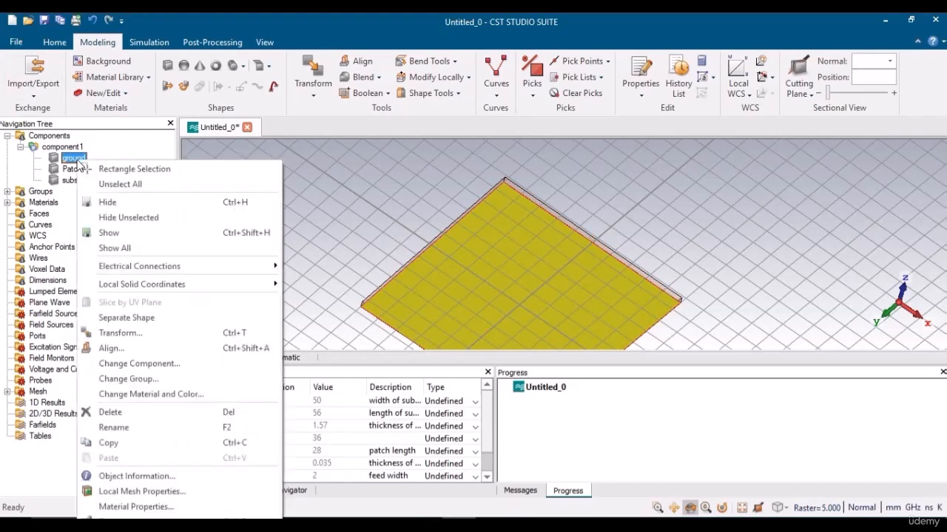
{"action": "left_click", "coordinate": [163, 395]}
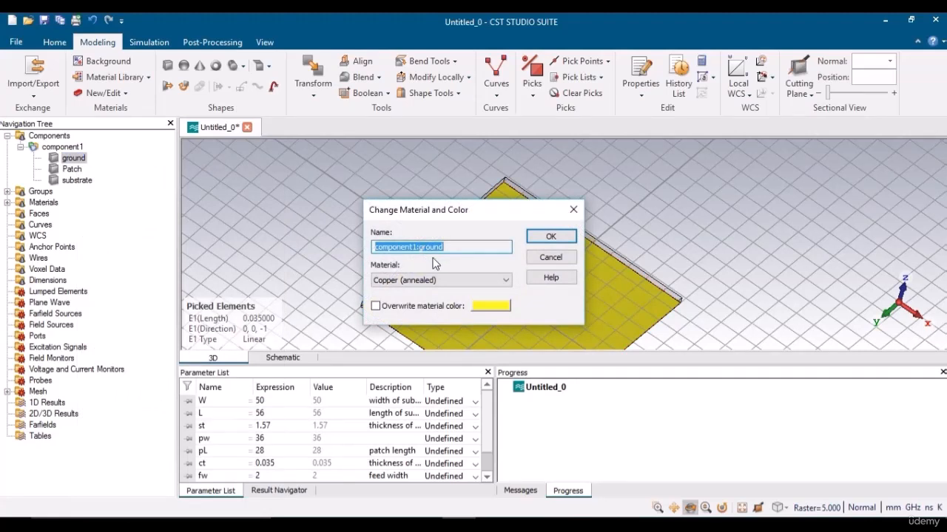
{"action": "left_click", "coordinate": [484, 309]}
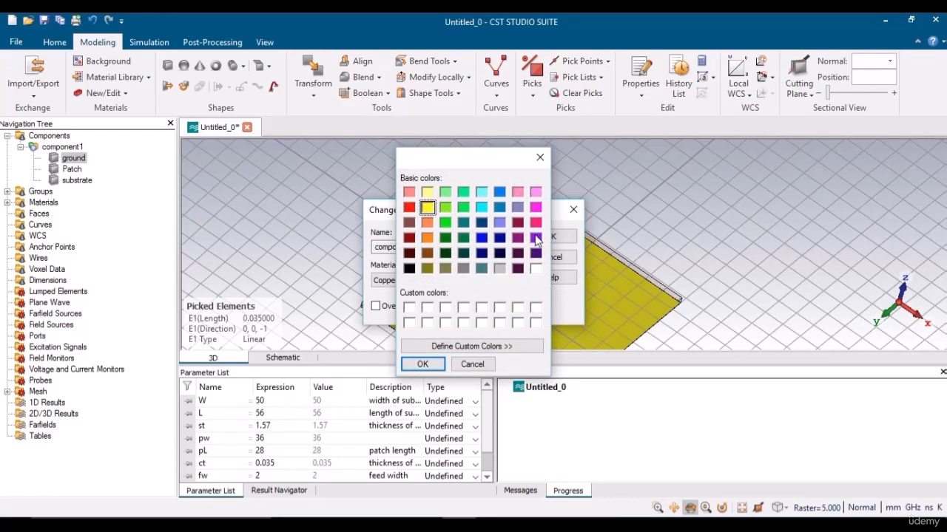
{"action": "left_click", "coordinate": [482, 238]}
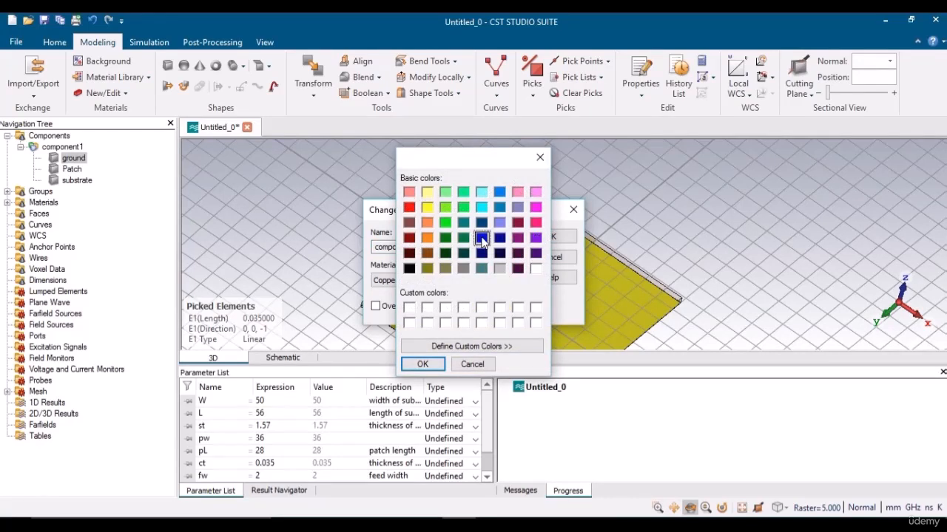
{"action": "left_click", "coordinate": [423, 364]}
{"action": "left_click", "coordinate": [551, 237]}
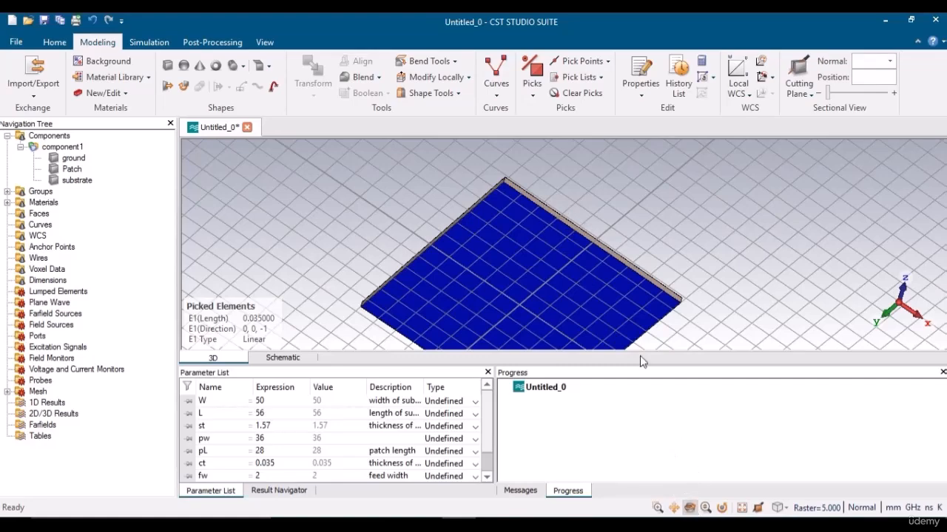
- Pick the midpoint of the feed line's lower end edge, where it meets the substrate's front face
{"action": "left_click_drag", "start_coordinate": [601, 265], "coordinate": [465, 375]}
{"action": "key", "text": "space"}
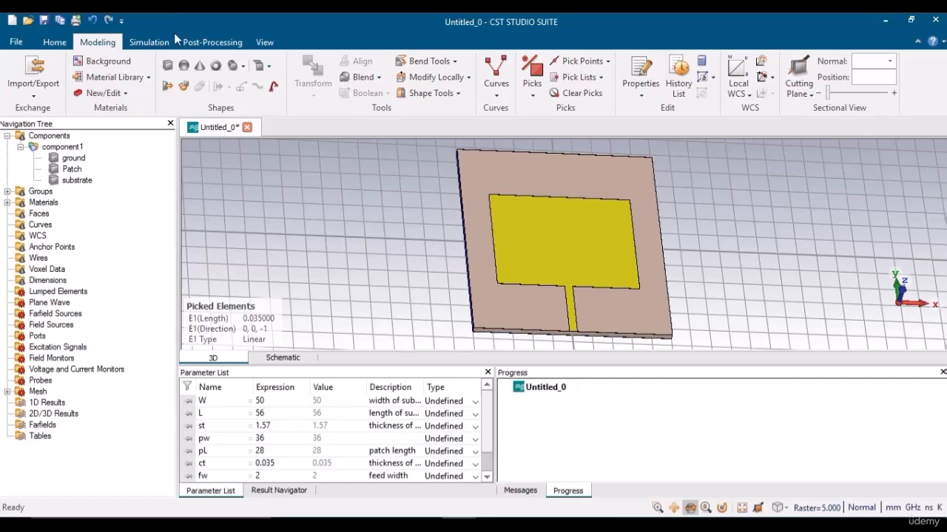
{"action": "left_click", "coordinate": [151, 43]}
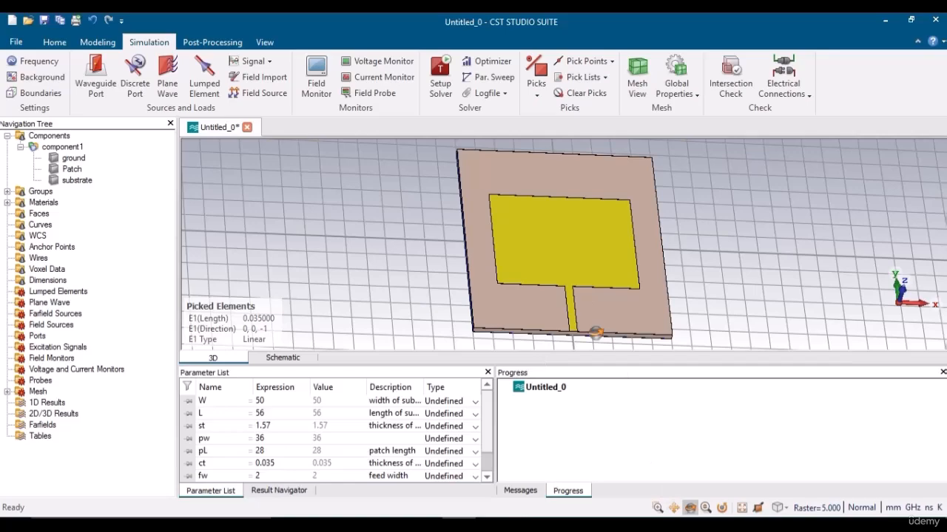
{"action": "mouse_move", "coordinate": [595, 332]}
{"action": "left_mouse_down"}
{"action": "mouse_move", "coordinate": [613, 221]}
{"action": "mouse_move", "coordinate": [659, 194]}
{"action": "mouse_move", "coordinate": [661, 247]}
{"action": "mouse_move", "coordinate": [597, 295]}
{"action": "mouse_move", "coordinate": [599, 318]}
{"action": "left_mouse_up"}
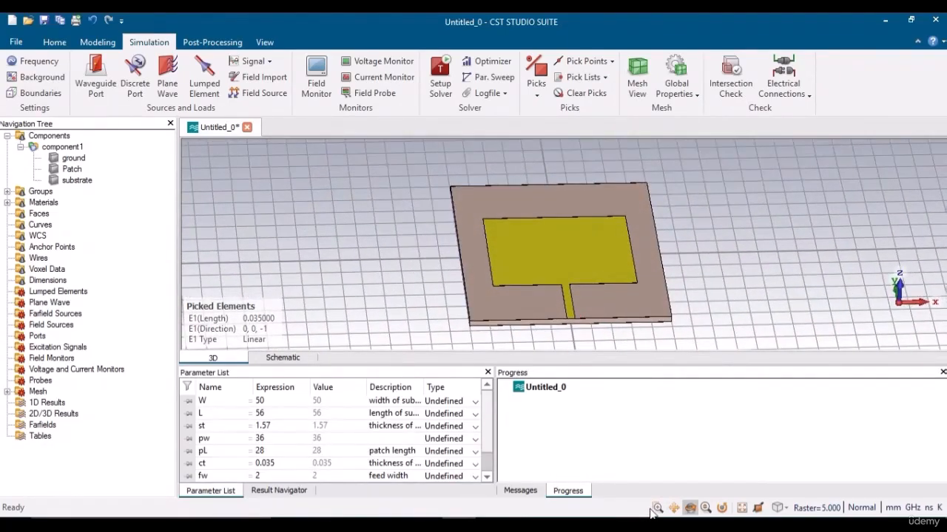
{"action": "left_click", "coordinate": [657, 508]}
{"action": "scroll", "coordinate": [590, 333], "scroll_direction": "up", "scroll_amount": 5}
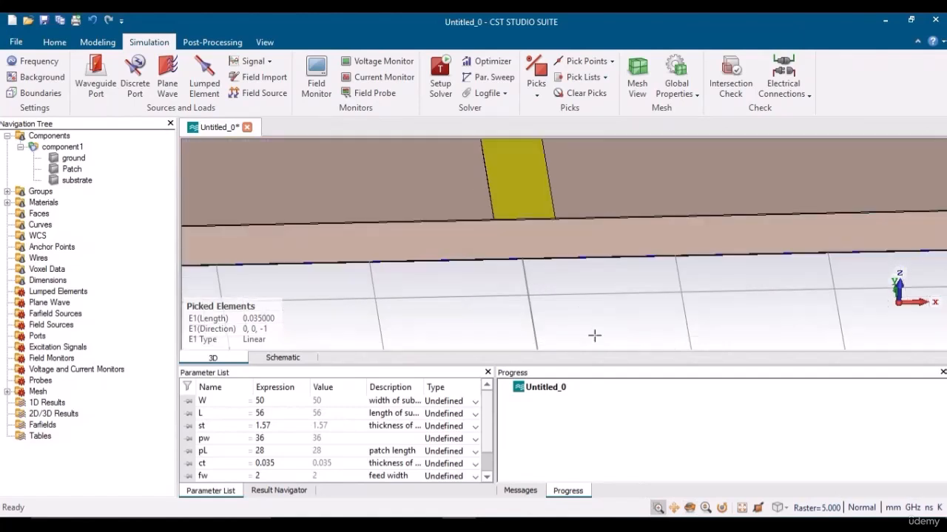
{"action": "scroll", "coordinate": [530, 224], "scroll_direction": "up", "scroll_amount": 5}
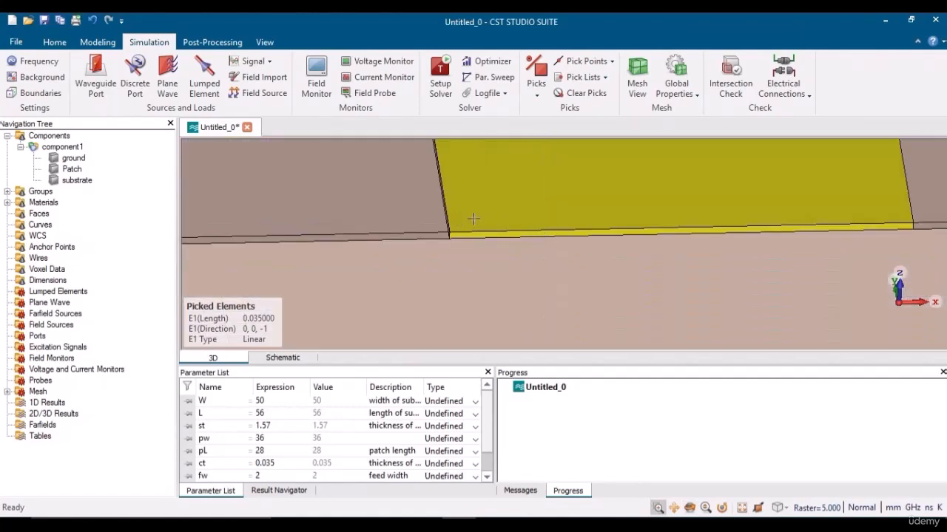
{"action": "left_click", "coordinate": [673, 508]}
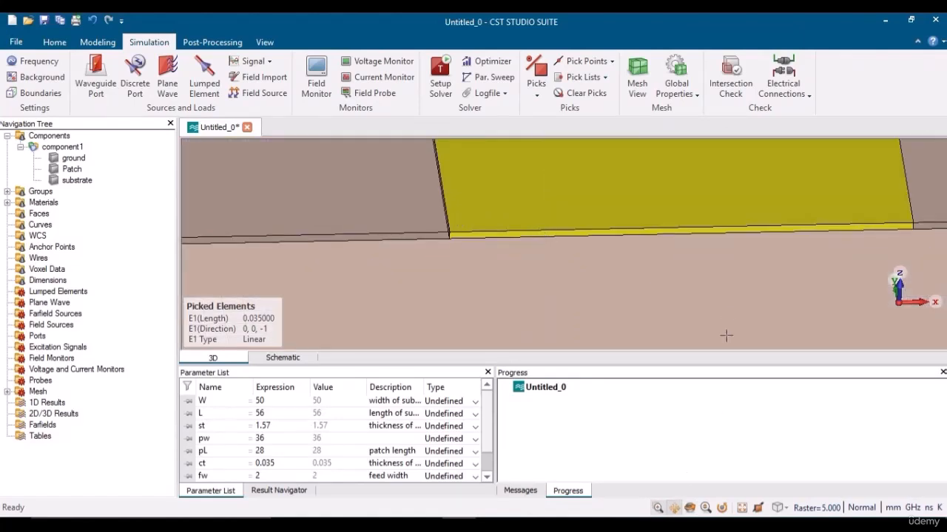
{"action": "mouse_move", "coordinate": [732, 325]}
{"action": "left_mouse_down"}
{"action": "mouse_move", "coordinate": [683, 301]}
{"action": "mouse_move", "coordinate": [666, 311]}
{"action": "mouse_move", "coordinate": [685, 294]}
{"action": "mouse_move", "coordinate": [679, 249]}
{"action": "left_mouse_up"}
{"action": "left_click", "coordinate": [690, 507]}
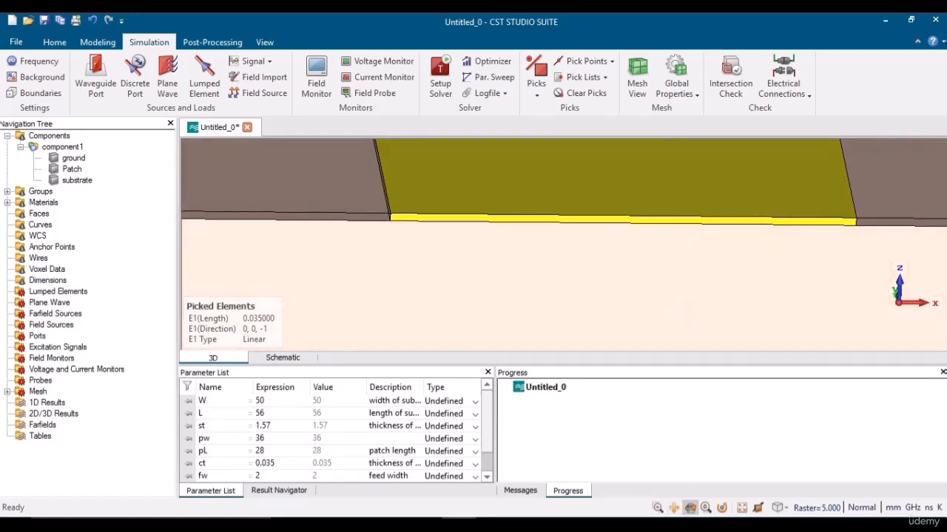
{"action": "left_click", "coordinate": [631, 522]}
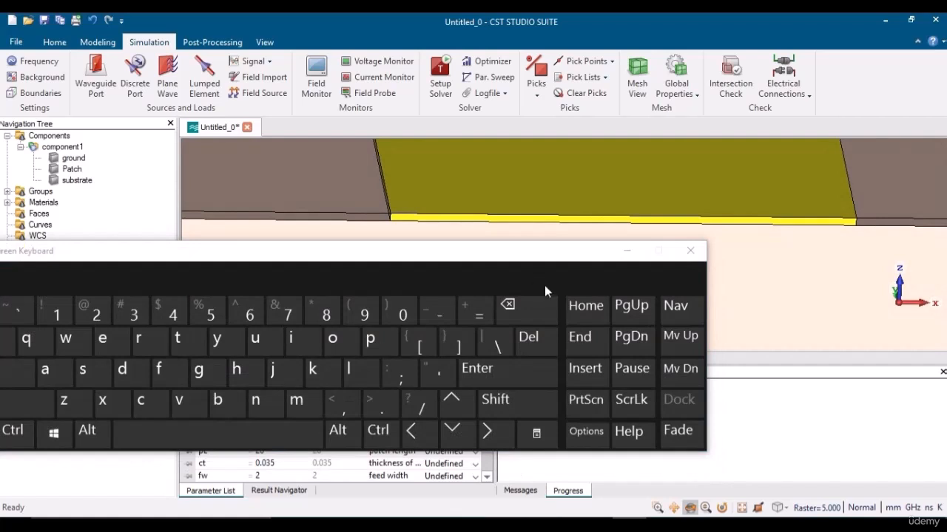
{"action": "left_click", "coordinate": [625, 251]}
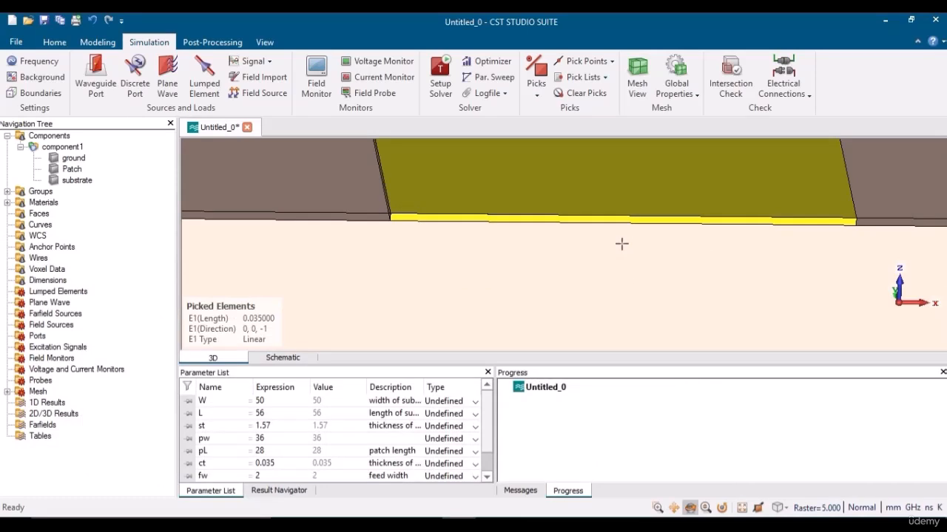
{"action": "key", "text": "e"}
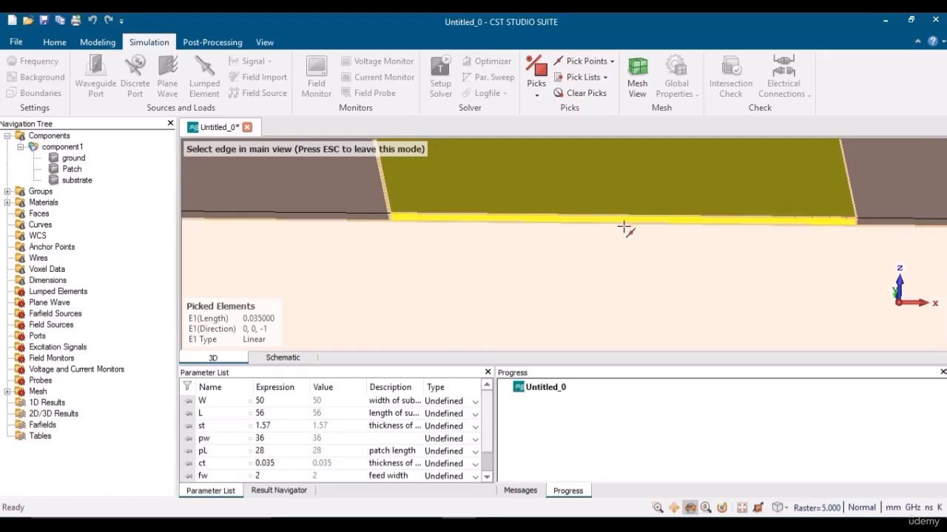
{"action": "left_click", "coordinate": [625, 224]}
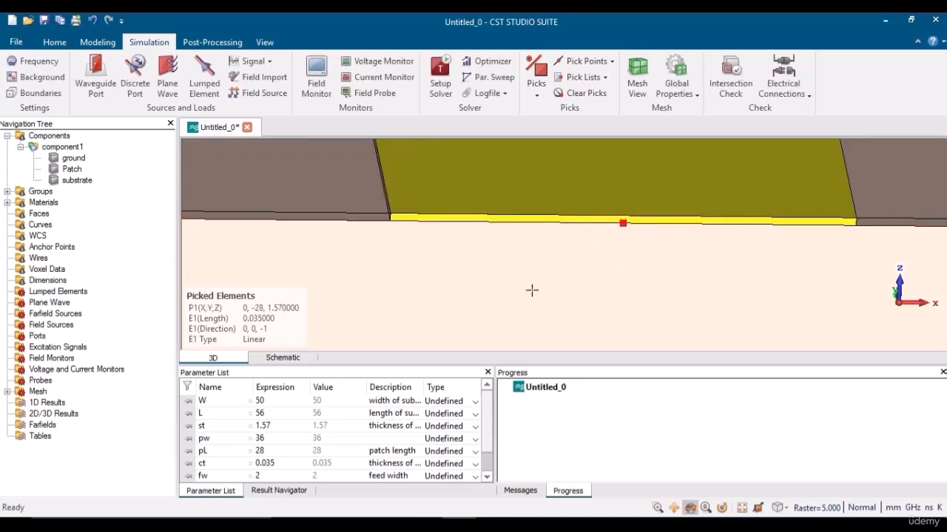
- Align the local coordinate system with the picked midpoint of the feed line's edge
{"action": "left_click", "coordinate": [629, 524]}
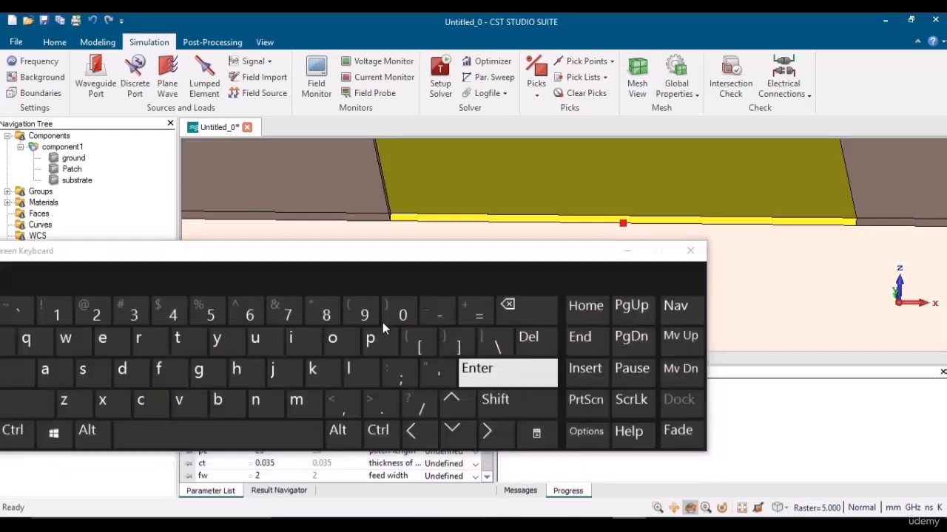
{"action": "left_click", "coordinate": [626, 252]}
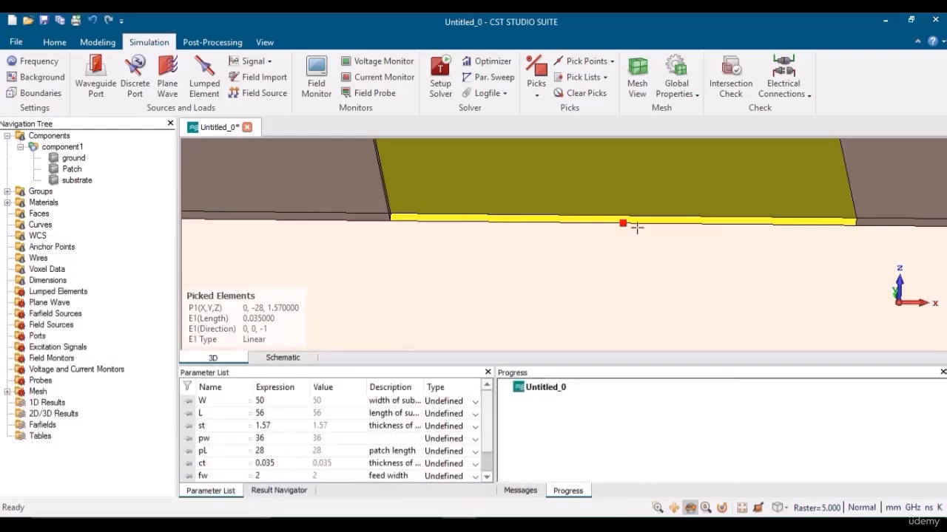
{"action": "key", "text": "w"}
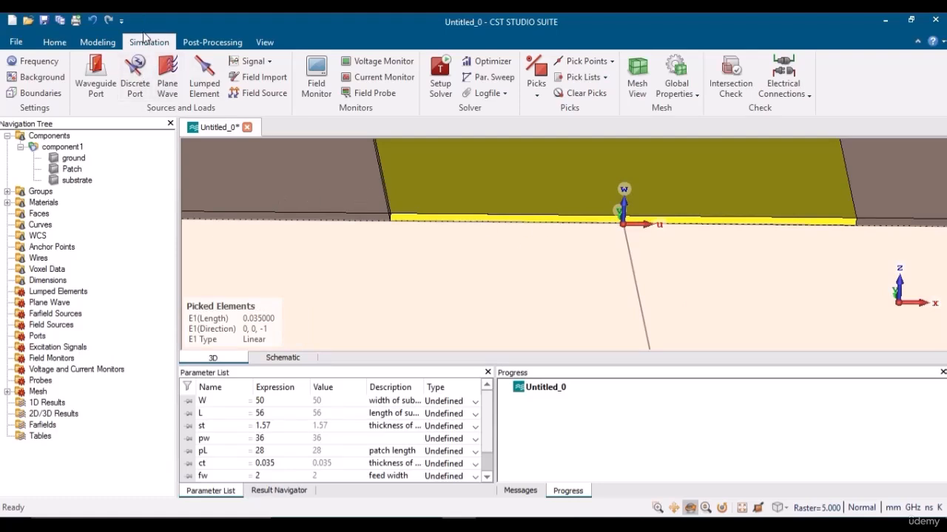
- Define a discrete edge port starting at W1 = -st and ending at the local origin, and preview it across the substrate
{"action": "left_click", "coordinate": [136, 80]}
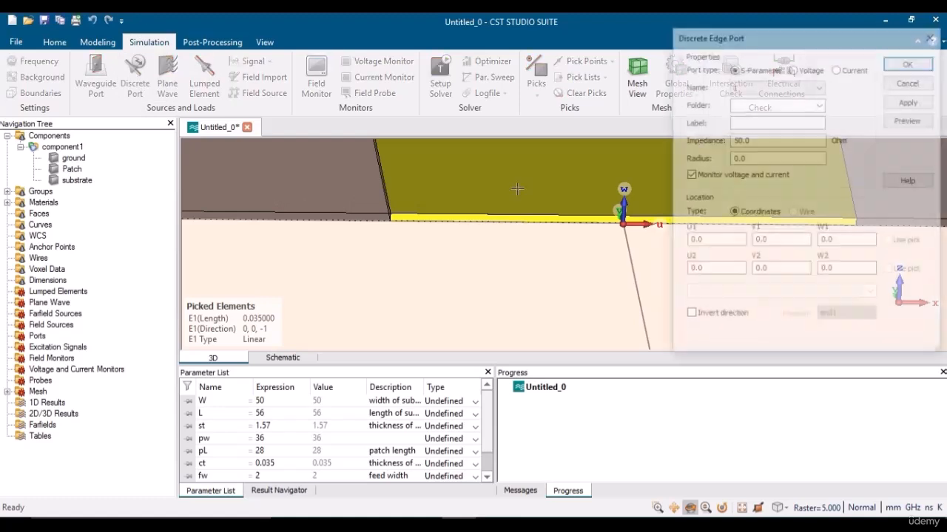
{"action": "double_click", "coordinate": [841, 240]}
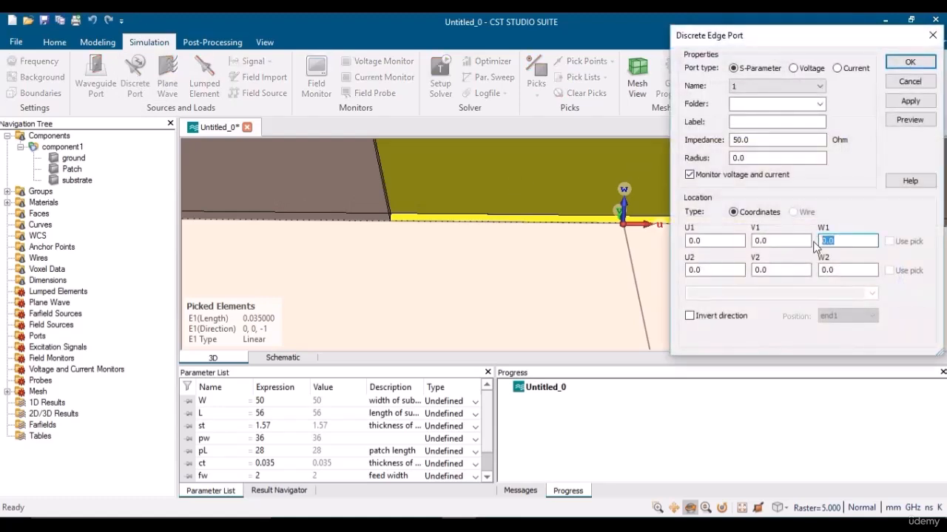
{"action": "type", "text": "-st"}
{"action": "left_click", "coordinate": [917, 120]}
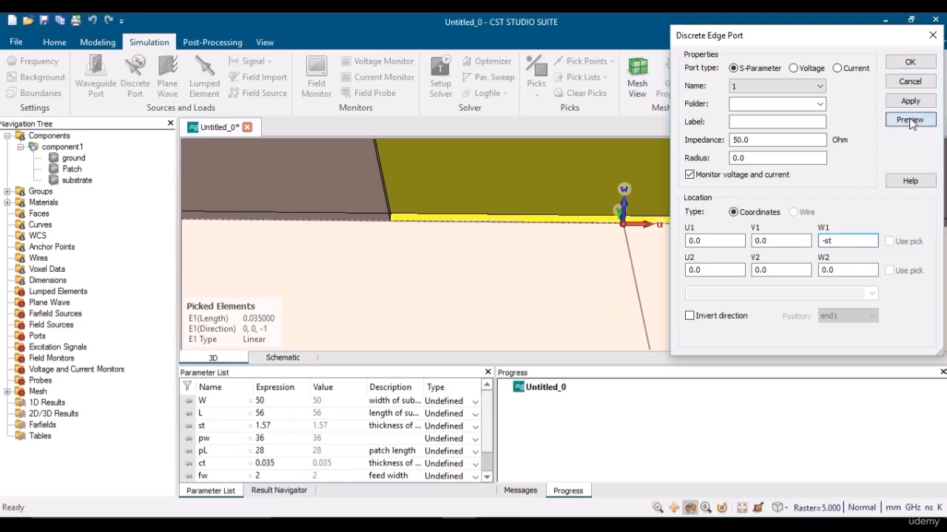
{"action": "left_click_drag", "start_coordinate": [870, 38], "coordinate": [323, 77]}
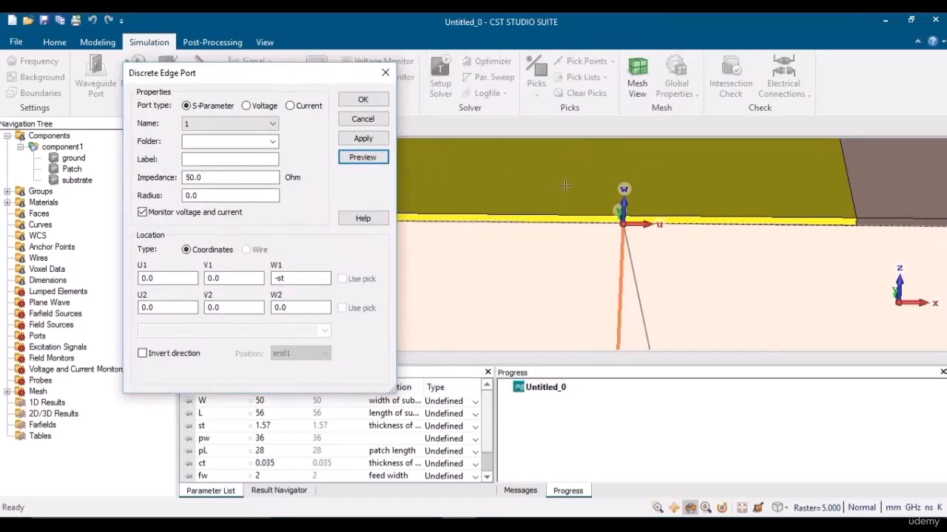
{"action": "left_click", "coordinate": [708, 511]}
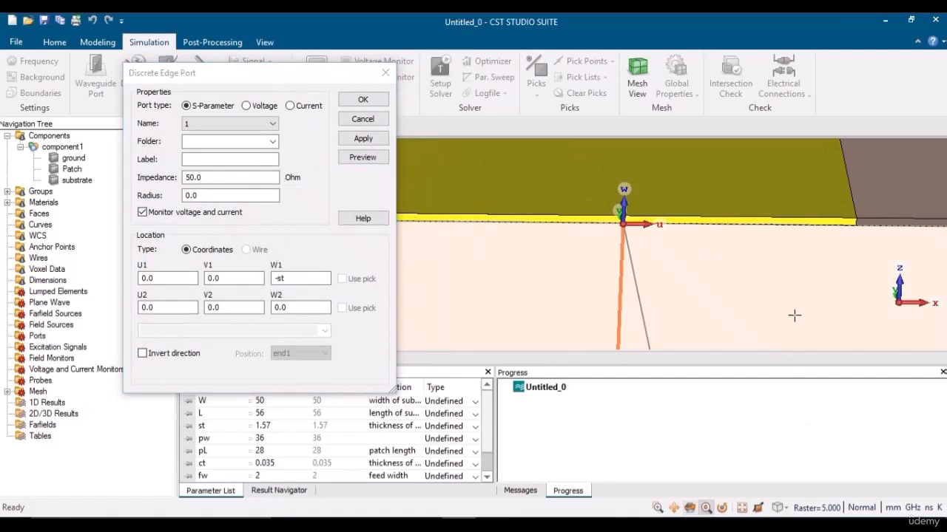
{"action": "left_click_drag", "start_coordinate": [803, 324], "coordinate": [738, 220]}
{"action": "left_click_drag", "start_coordinate": [750, 263], "coordinate": [655, 273]}
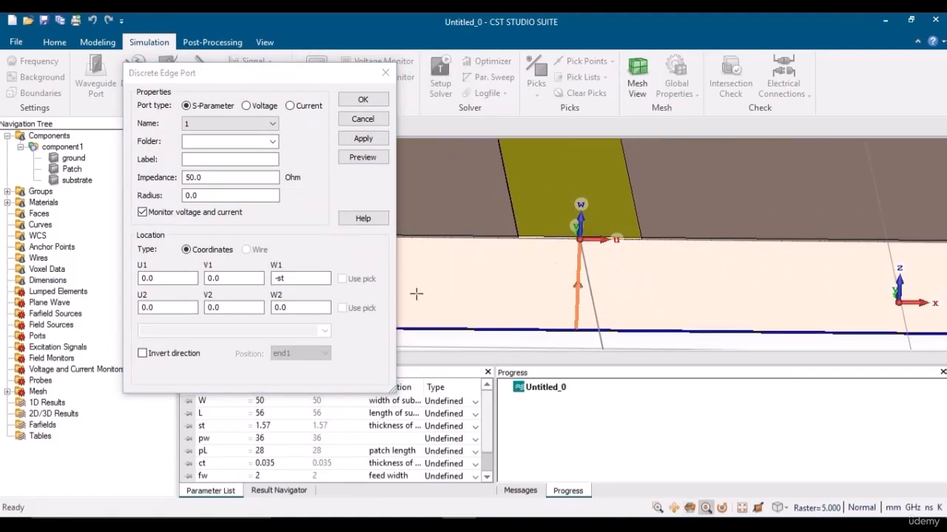
- Try st as the port's W1 coordinate and preview its direction
{"action": "double_click", "coordinate": [303, 278]}
{"action": "type", "text": "st"}
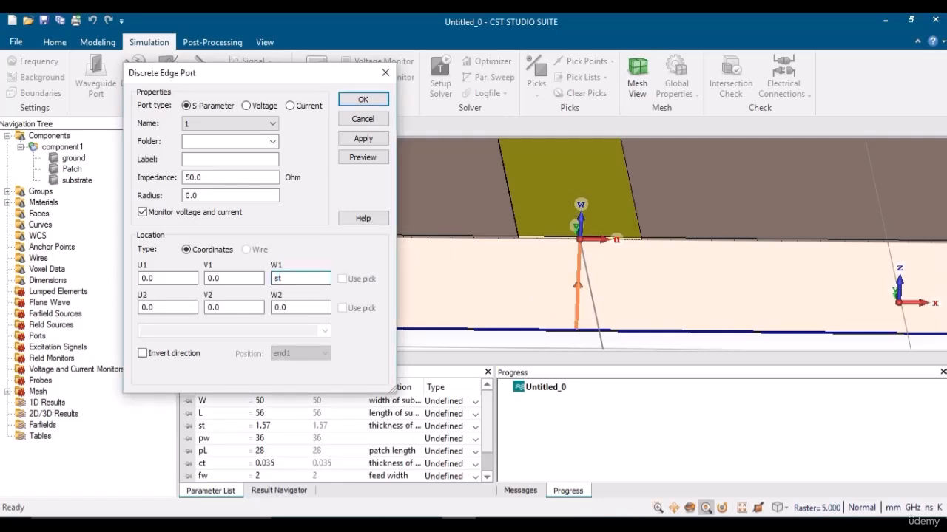
{"action": "left_click", "coordinate": [363, 157]}
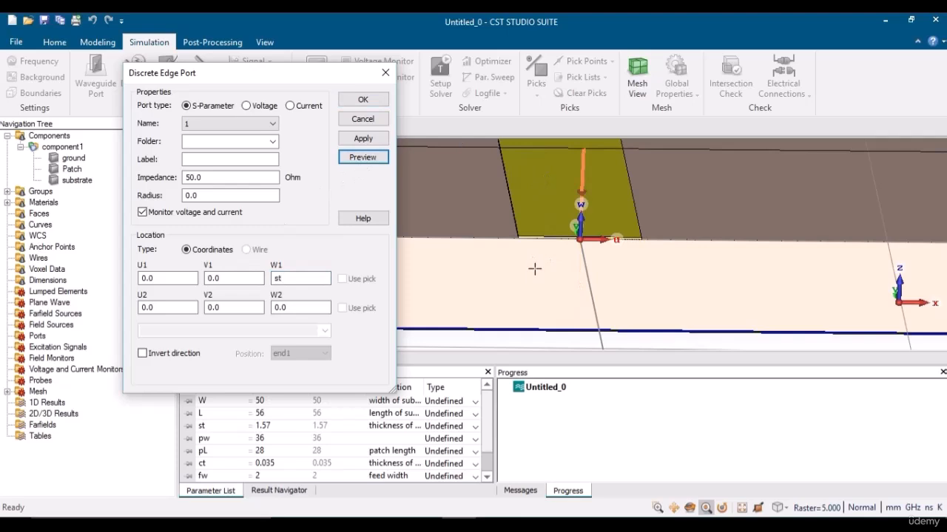
- Set the port's W1 coordinate back to -st, preview it and create the discrete S-parameter port
{"action": "left_click", "coordinate": [274, 278]}
{"action": "type", "text": "-"}
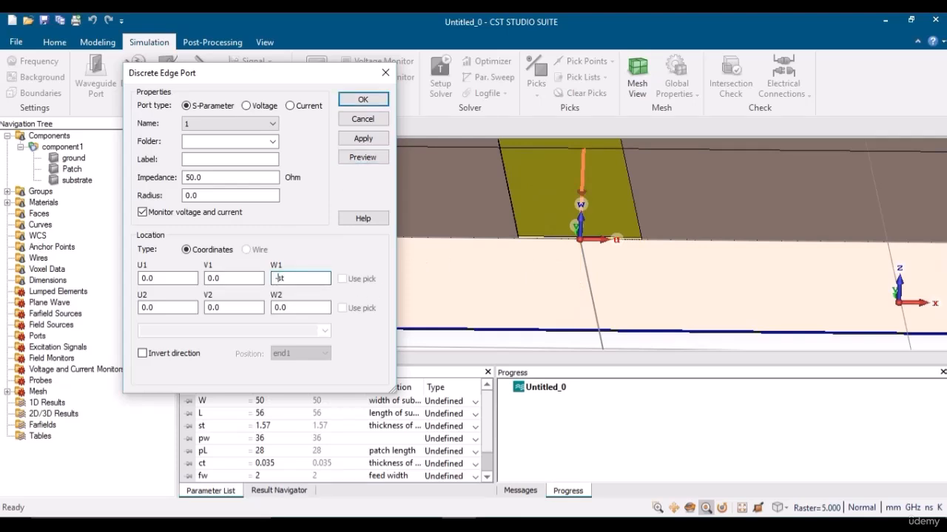
{"action": "left_click", "coordinate": [362, 157]}
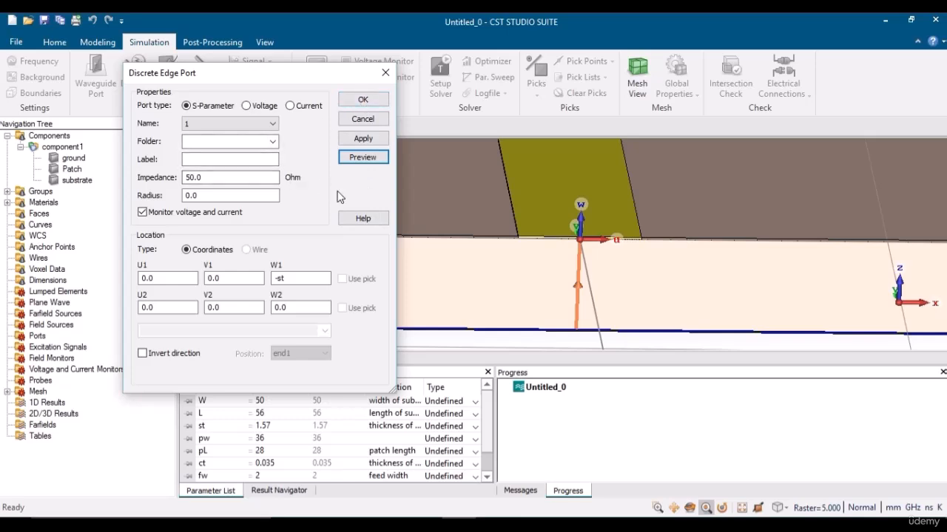
{"action": "left_click", "coordinate": [363, 101]}
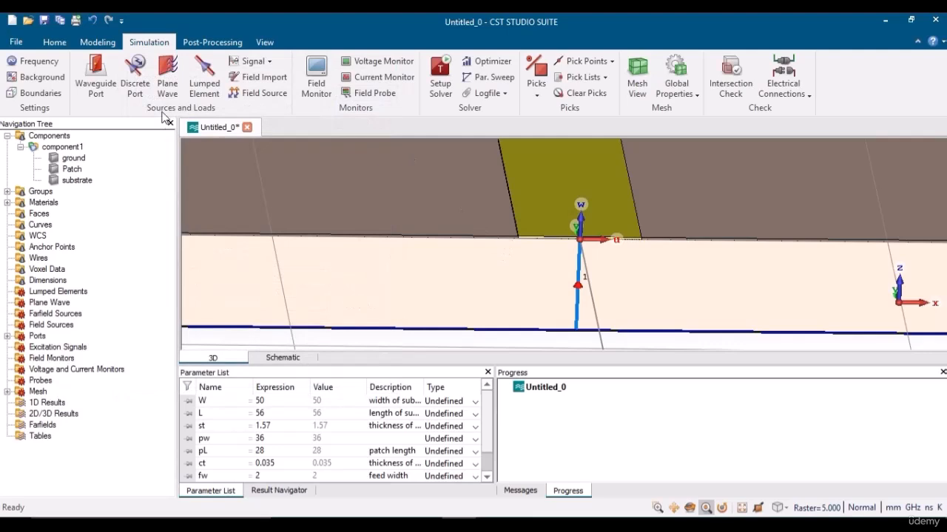
- Turn off the local coordinate system and fit the whole antenna in the view
{"action": "left_click", "coordinate": [55, 42]}
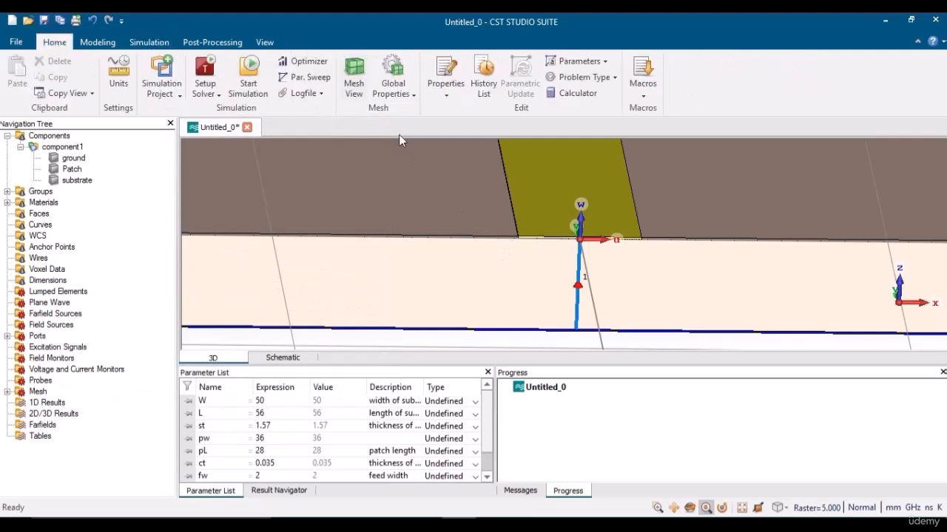
{"action": "left_click", "coordinate": [110, 43]}
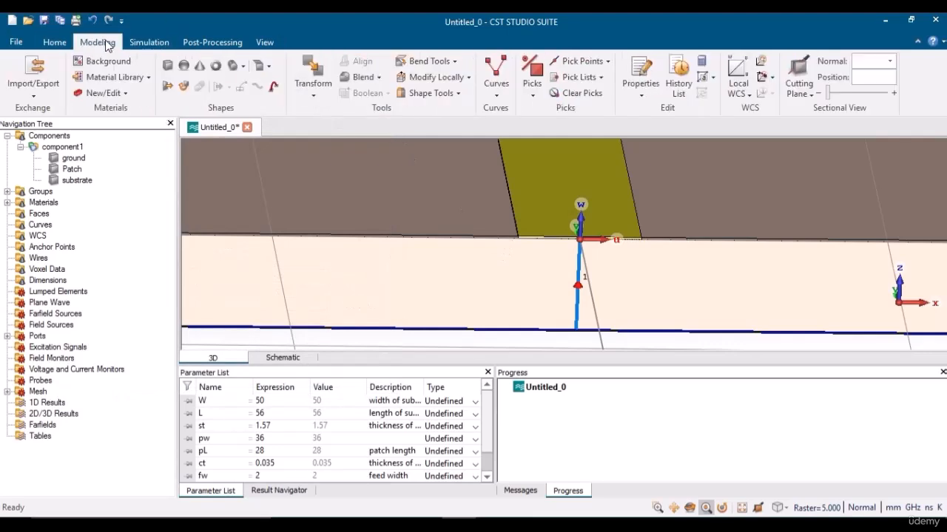
{"action": "left_click", "coordinate": [738, 72]}
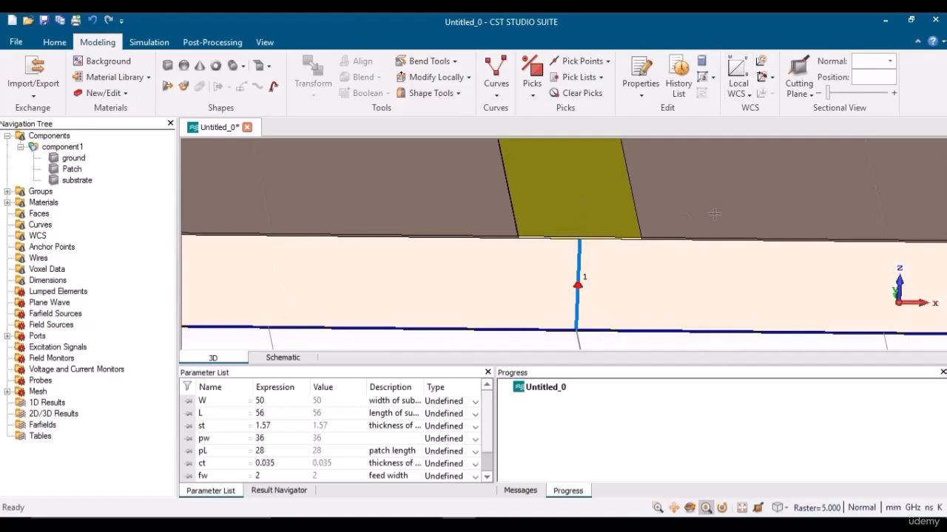
{"action": "key", "text": "space"}
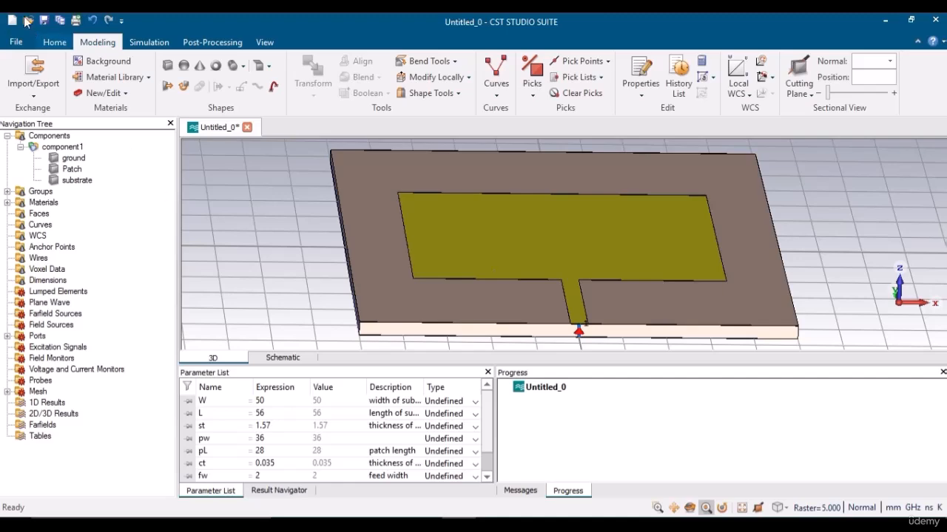
- Save the project as patch antenna1 in the cst lectures designs folder, with results included
{"action": "left_click", "coordinate": [18, 43]}
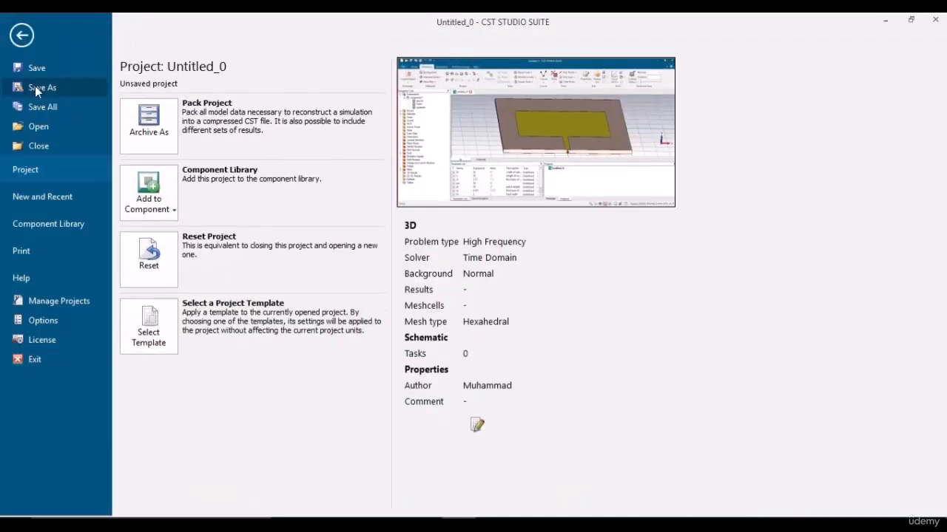
{"action": "left_click", "coordinate": [34, 87]}
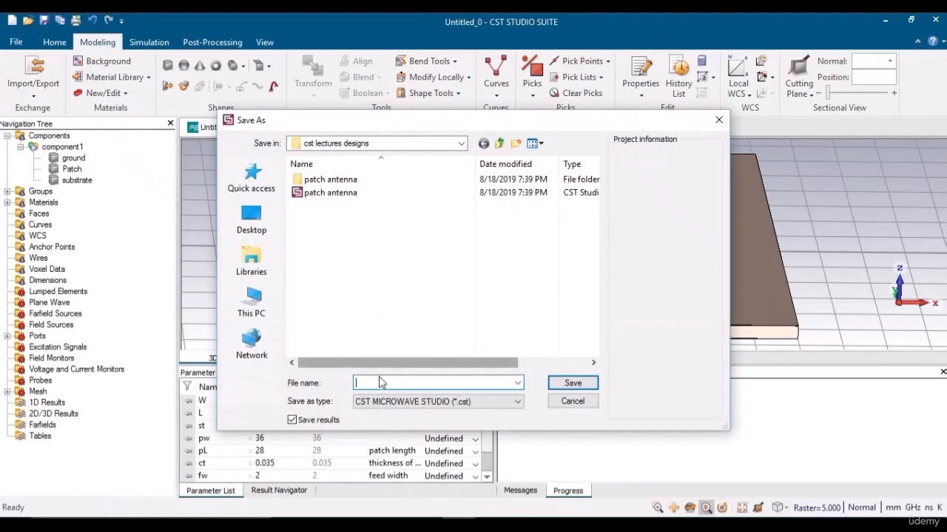
{"action": "type", "text": "patch"}
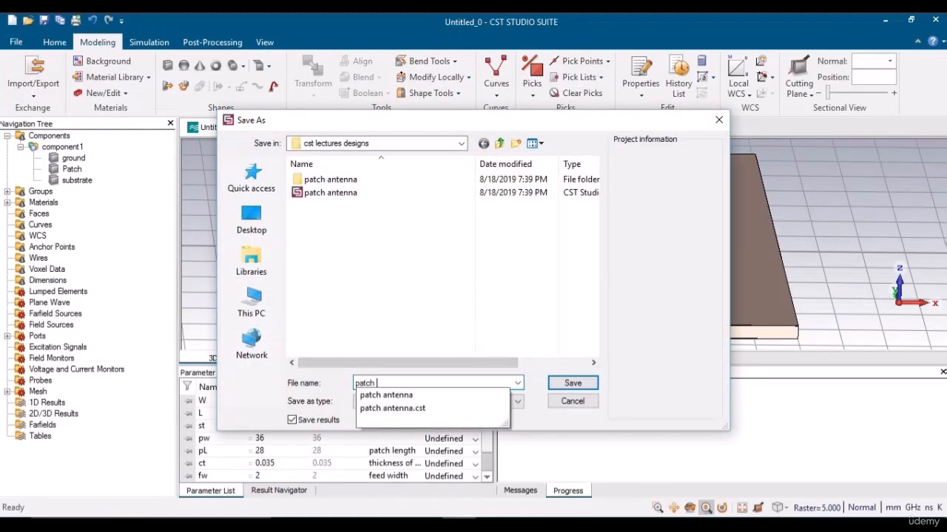
{"action": "type", "text": " antennn1"}
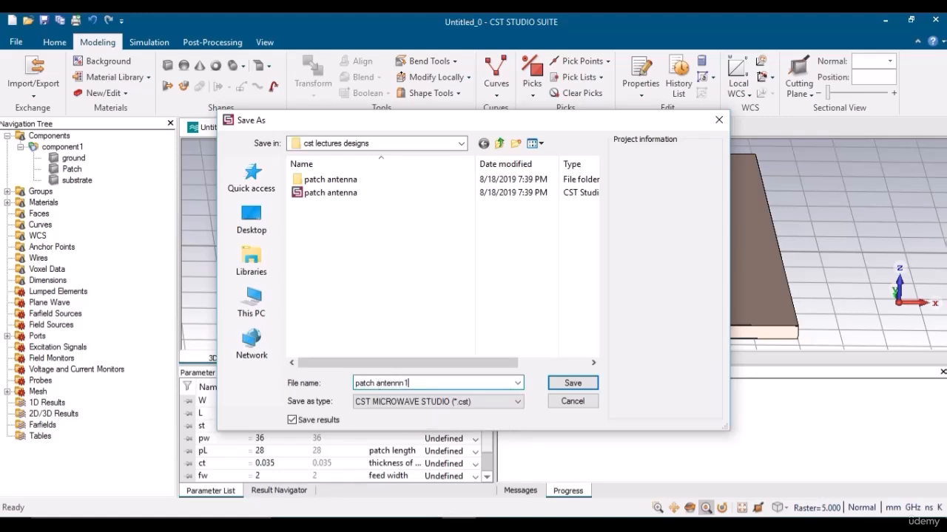
{"action": "key", "text": "BackSpace"}
{"action": "key", "text": "BackSpace"}
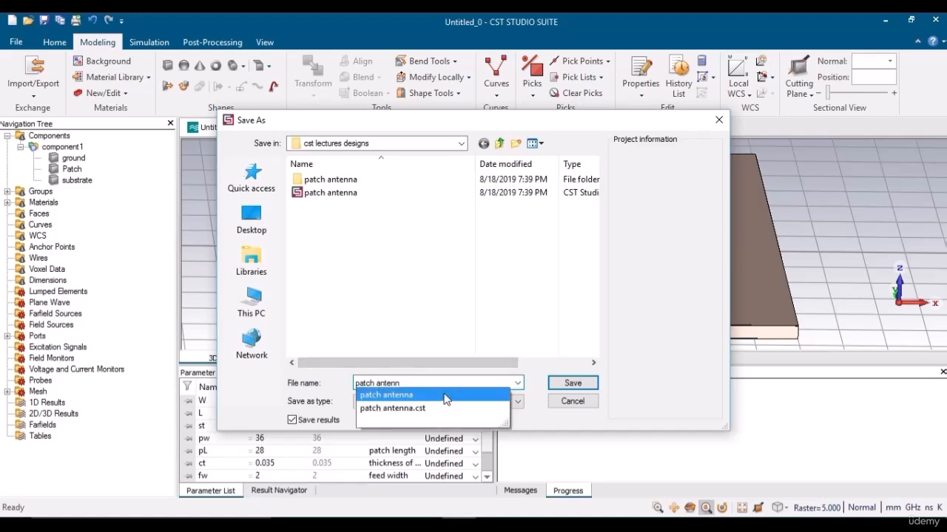
{"action": "type", "text": "a"}
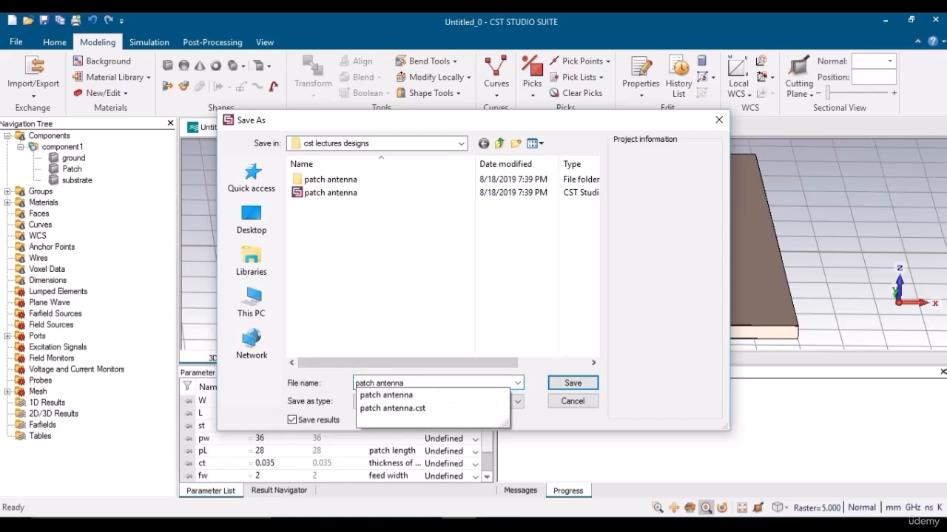
{"action": "type", "text": "1"}
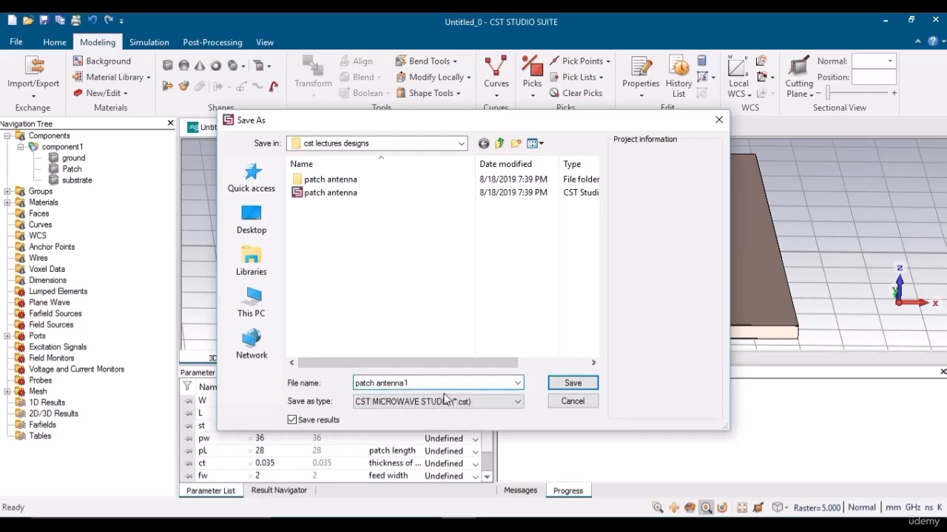
{"action": "left_click", "coordinate": [571, 385]}
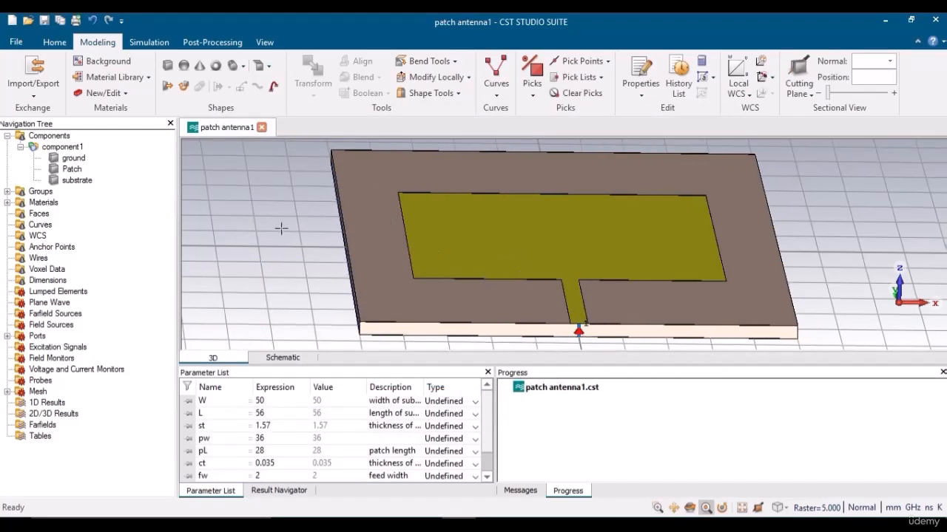
- Start the simulation and define its frequency range with a minimum of 1 GHz and a maximum of 10 GHz
{"action": "left_click", "coordinate": [150, 44]}
{"action": "left_click", "coordinate": [60, 42]}
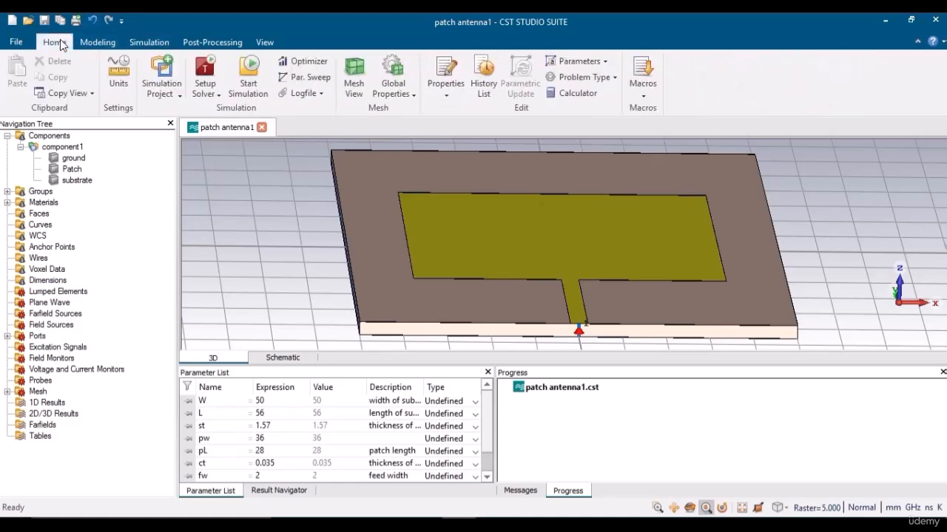
{"action": "left_click", "coordinate": [249, 83]}
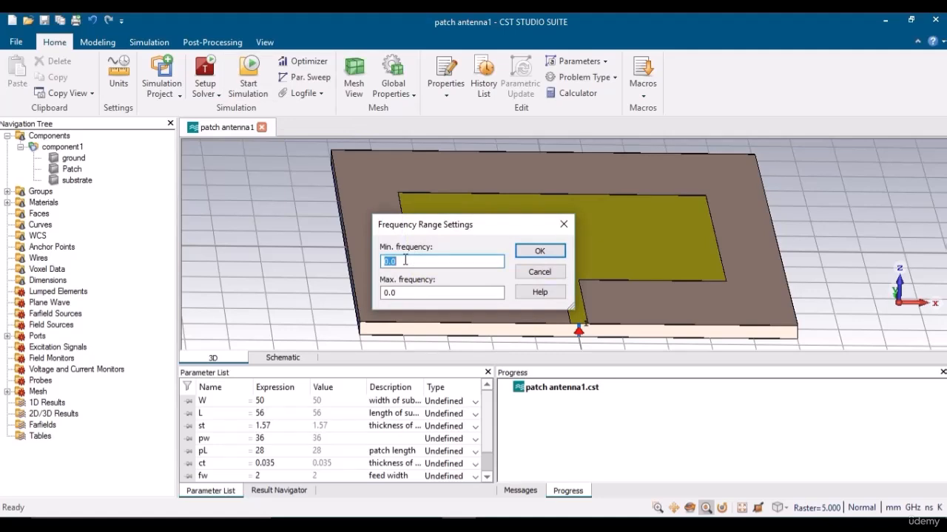
{"action": "type", "text": "1"}
{"action": "key", "text": "Tab"}
{"action": "type", "text": "10"}
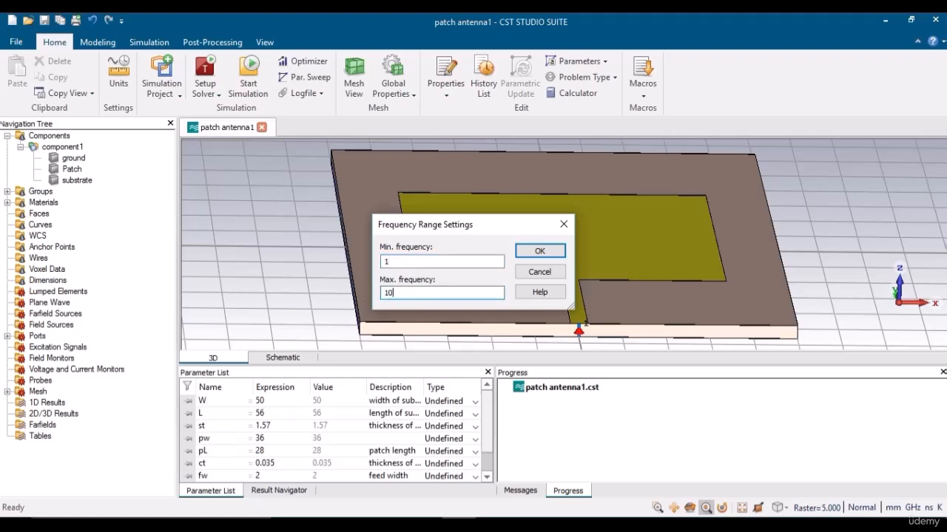
{"action": "left_click", "coordinate": [492, 524]}
{"action": "left_click", "coordinate": [450, 265]}
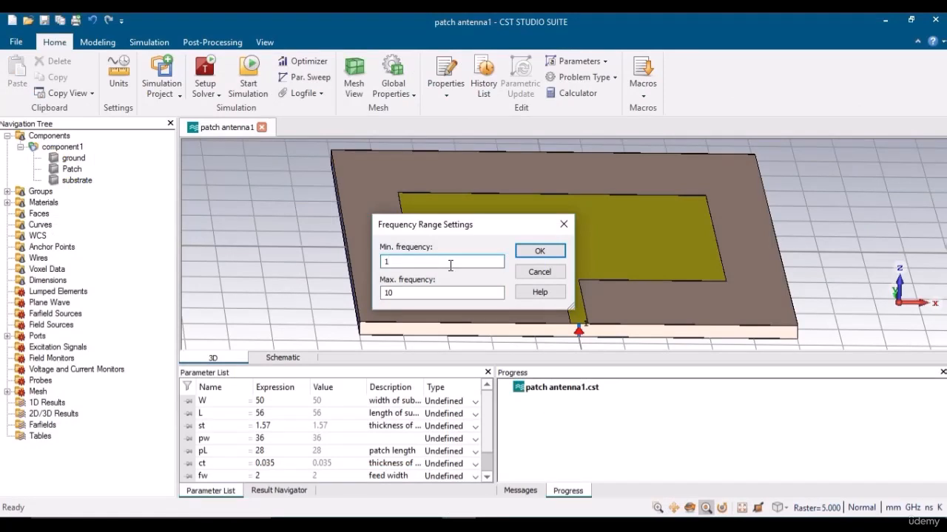
{"action": "left_click", "coordinate": [534, 253]}
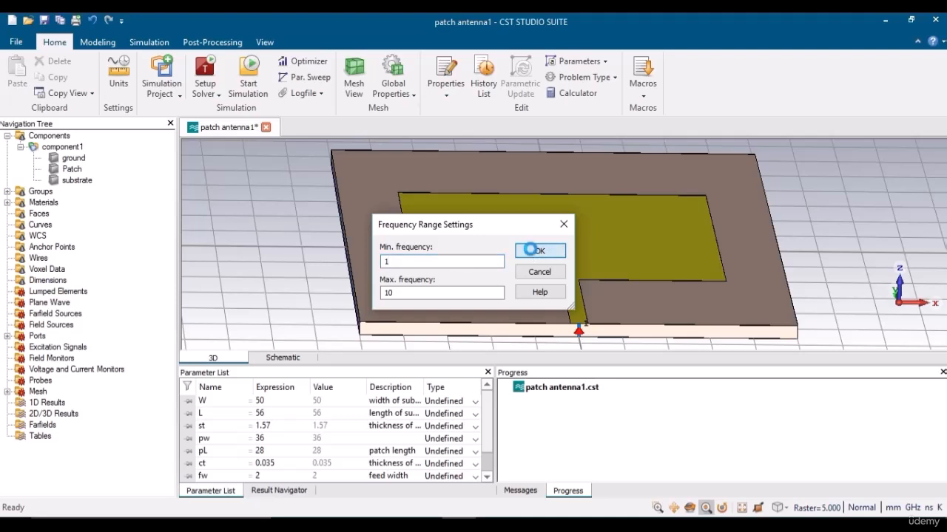